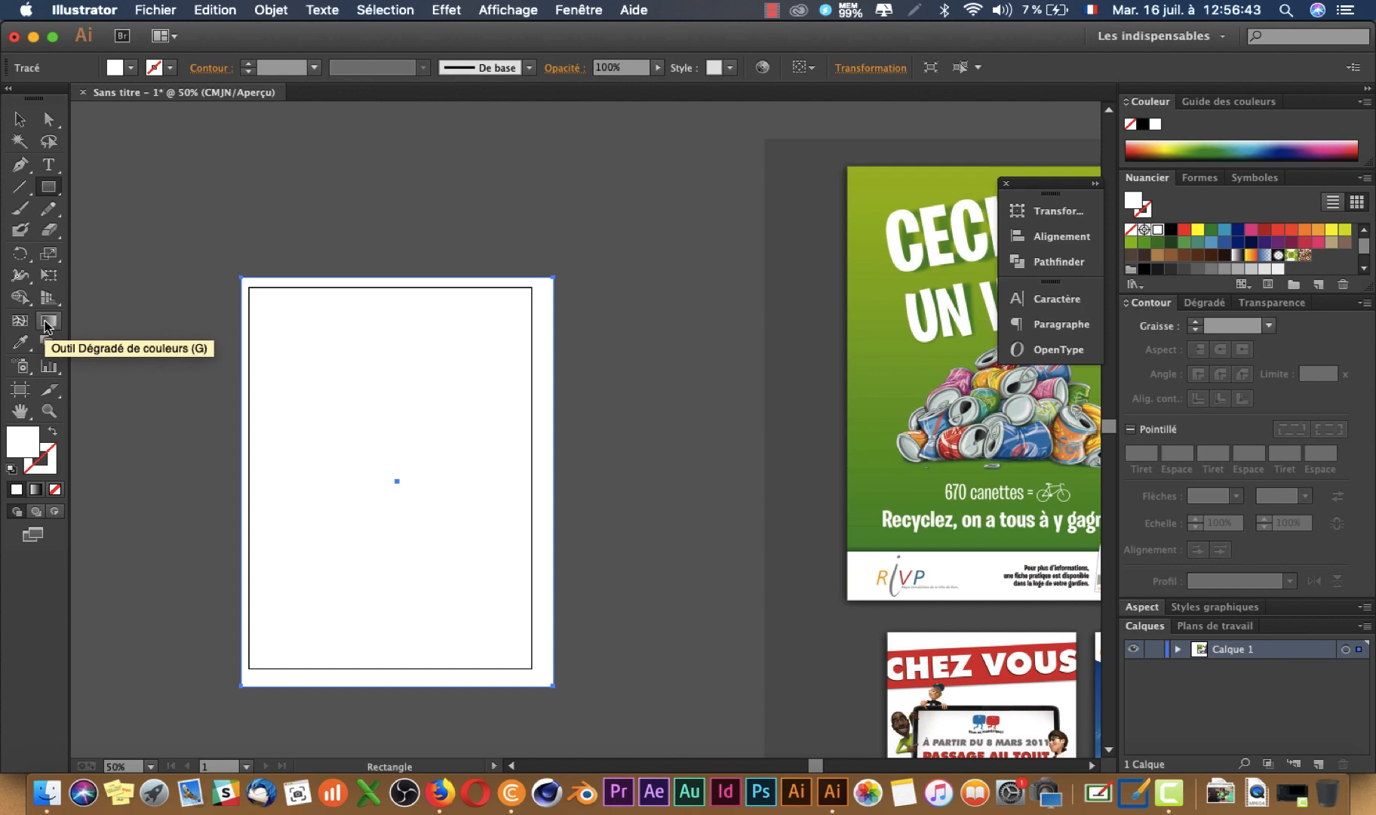
# Sample the light green near the top of the reference poster onto the background rectangle and save it as a swatch
pyautogui.click(48, 326)
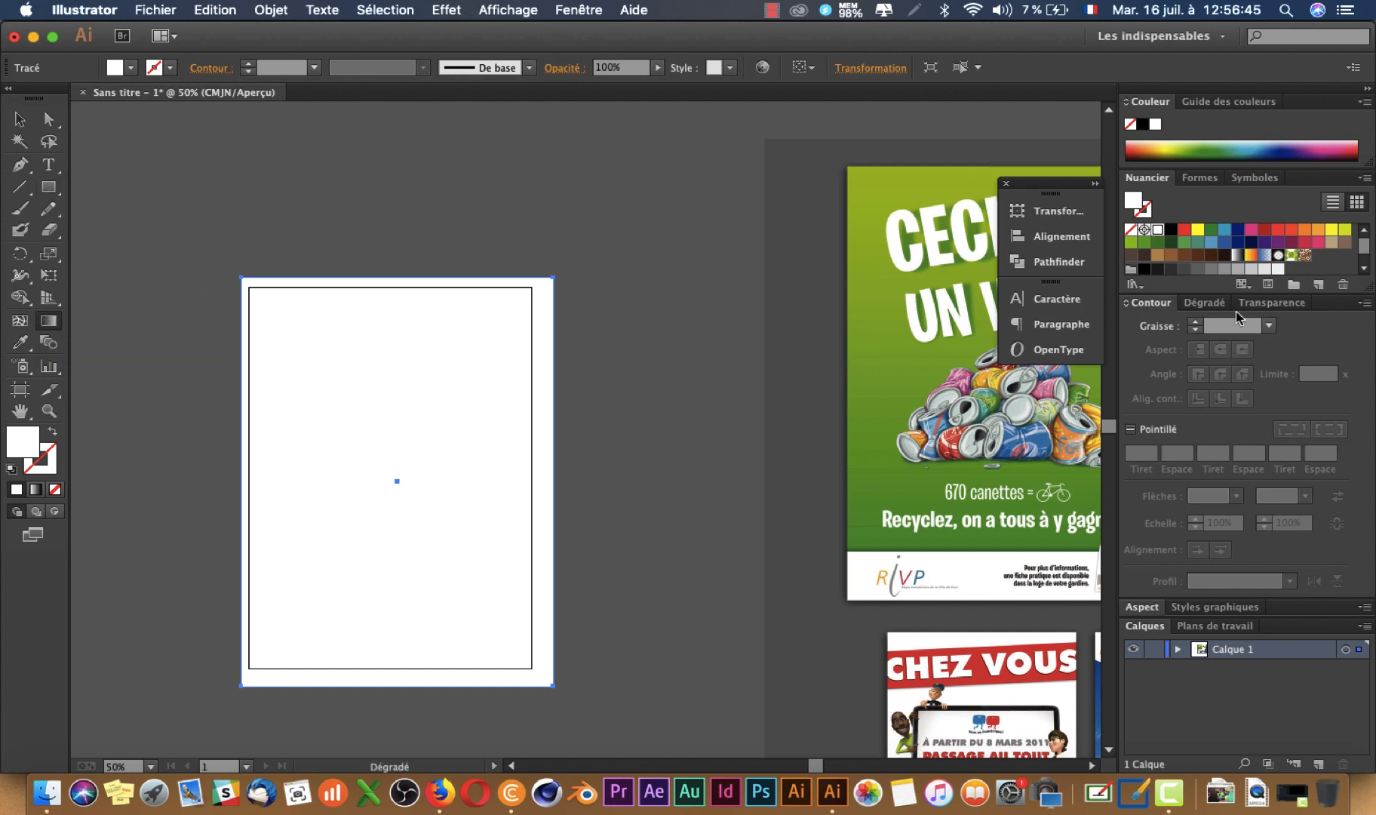
pyautogui.click(1207, 302)
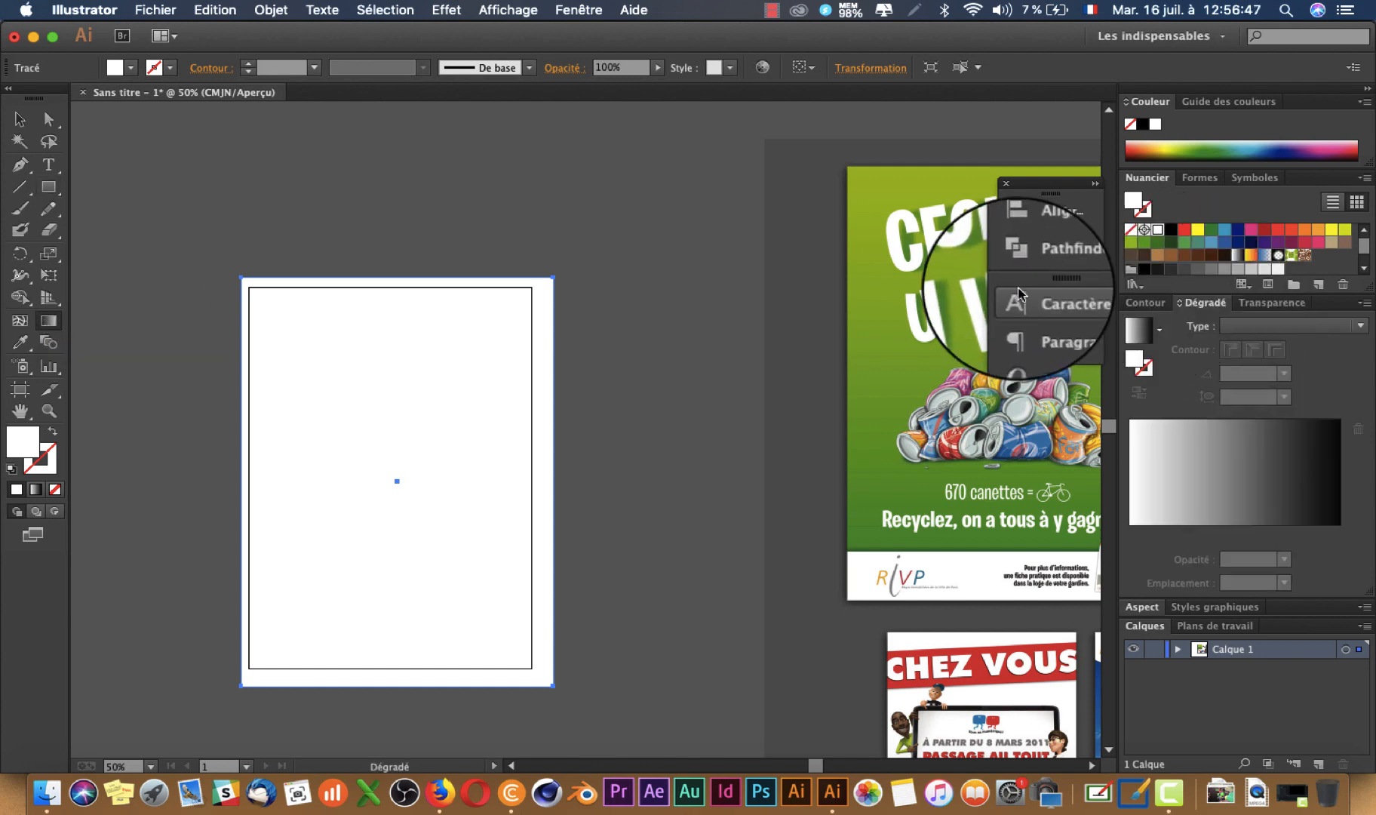
pyautogui.press('space')
pyautogui.moveTo(822, 282); pyautogui.dragTo(704, 255)
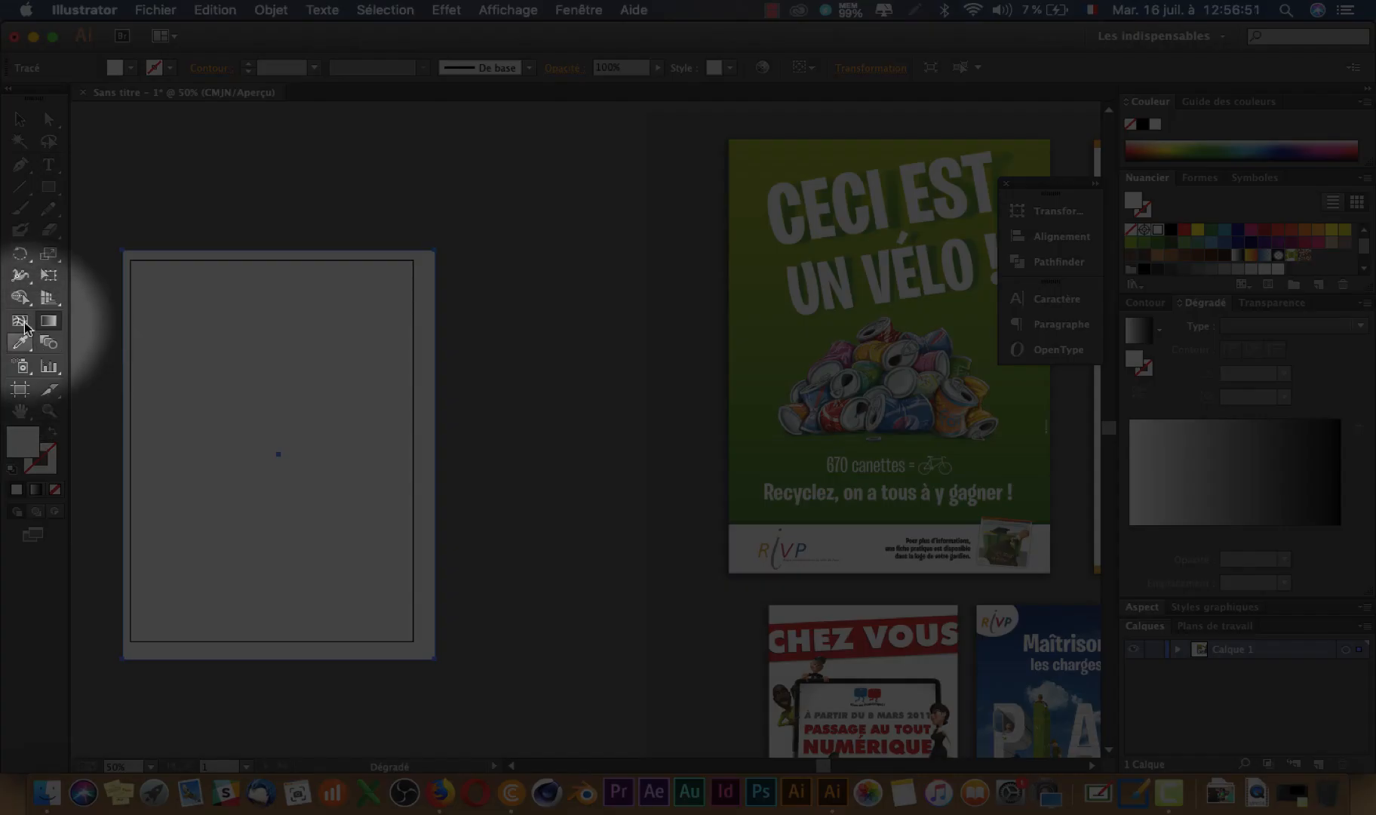
pyautogui.click(20, 342)
pyautogui.click(744, 144)
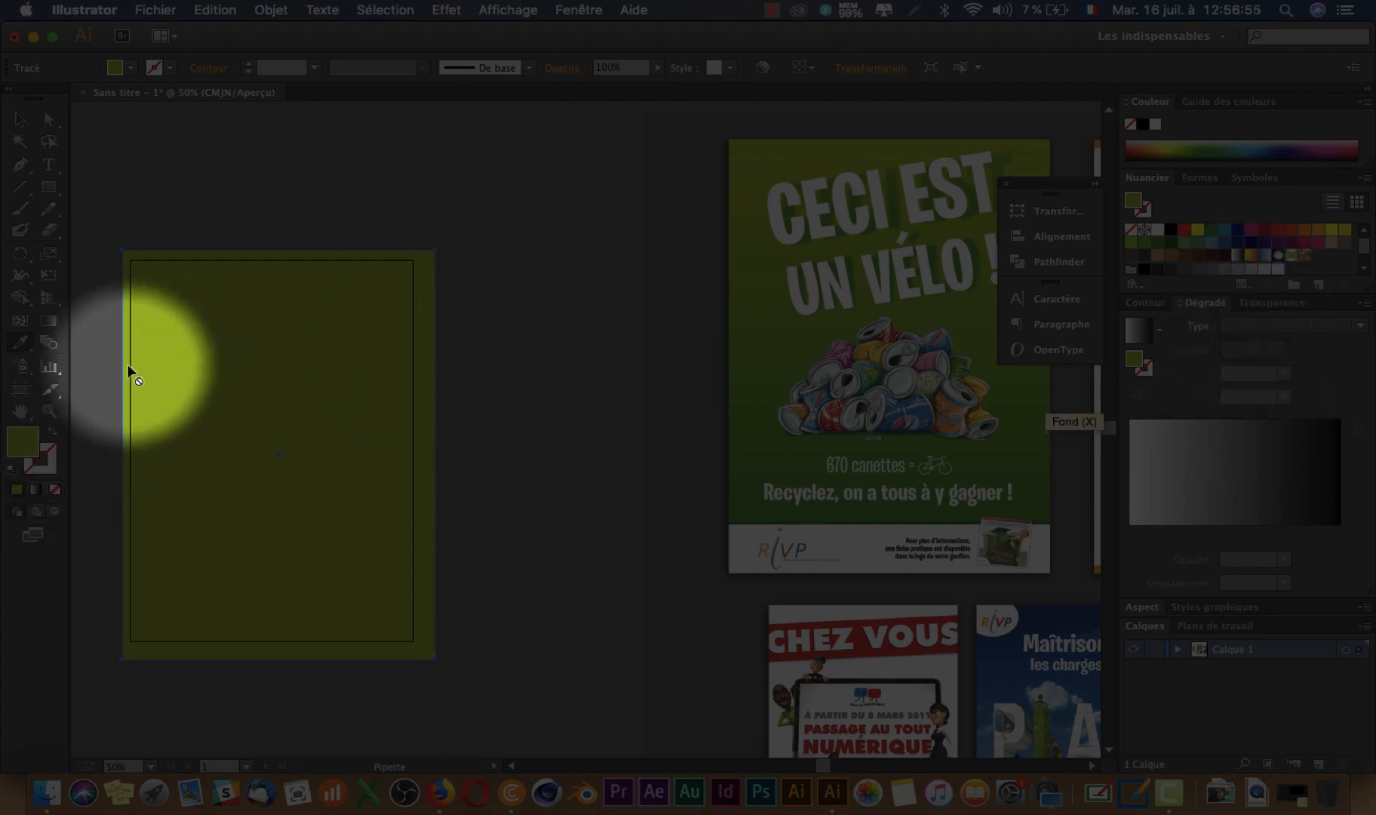
pyautogui.moveTo(21, 439); pyautogui.dragTo(1262, 275)
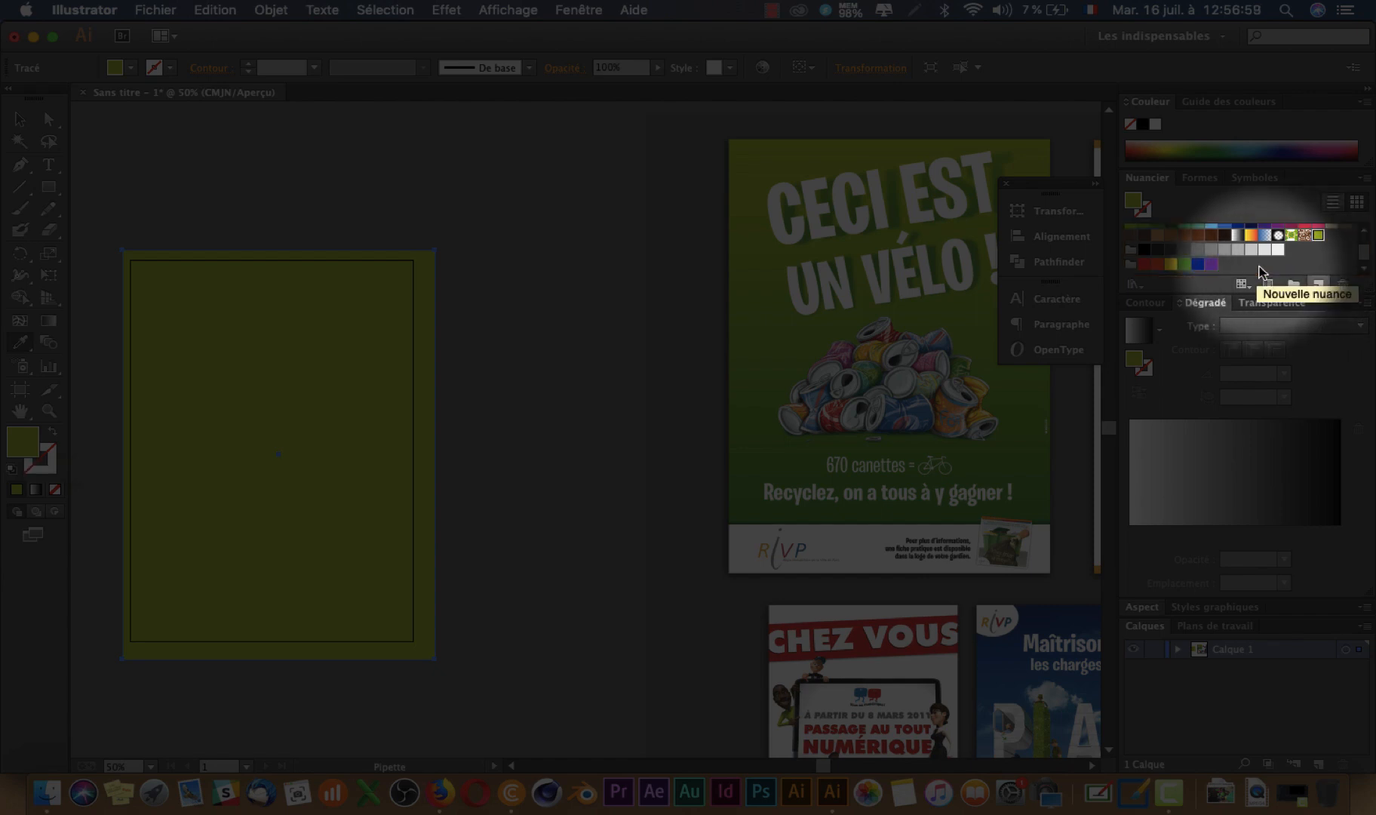
# Sample the dark green from the lower part of the reference poster and save it as a second swatch
pyautogui.click(754, 506)
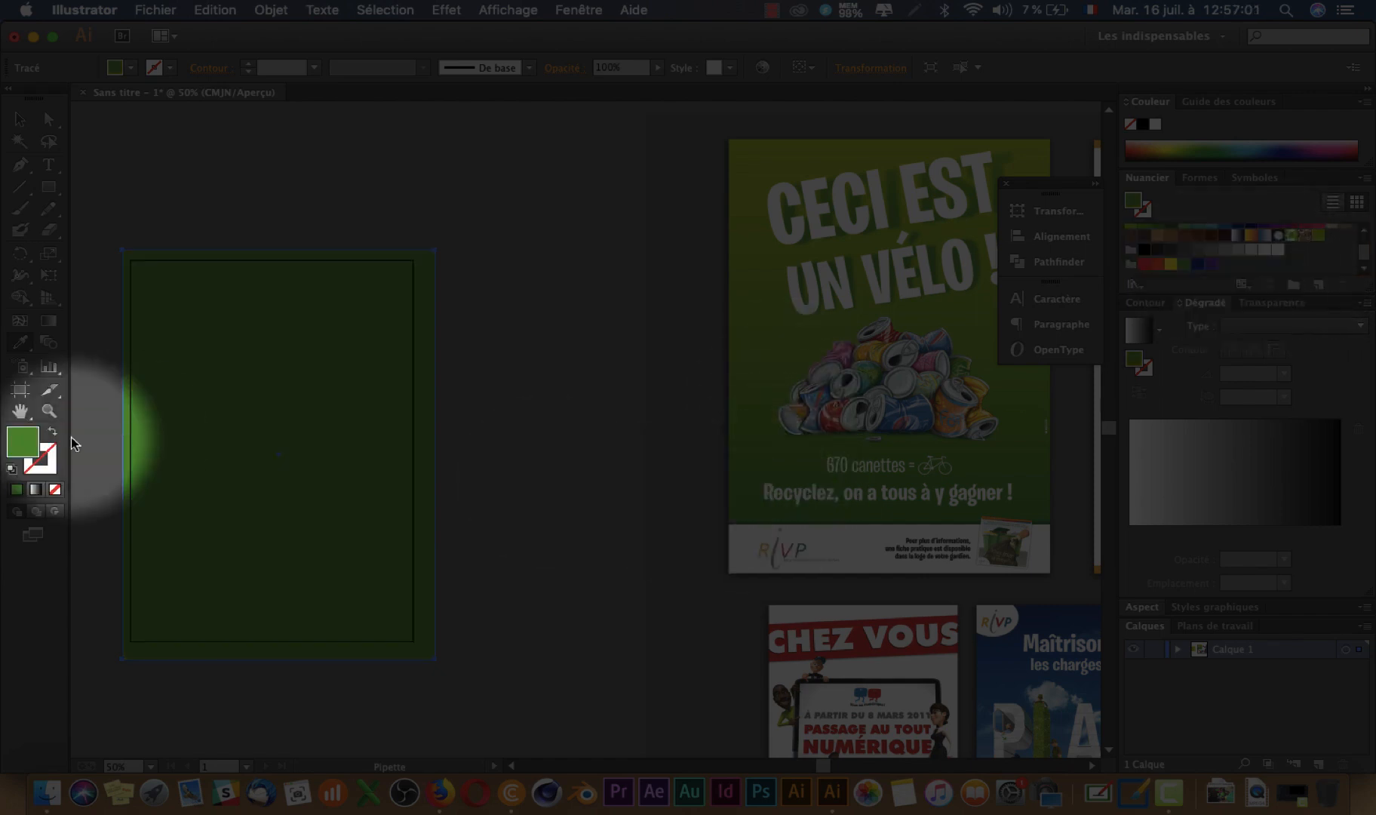
pyautogui.moveTo(30, 452); pyautogui.dragTo(1235, 269)
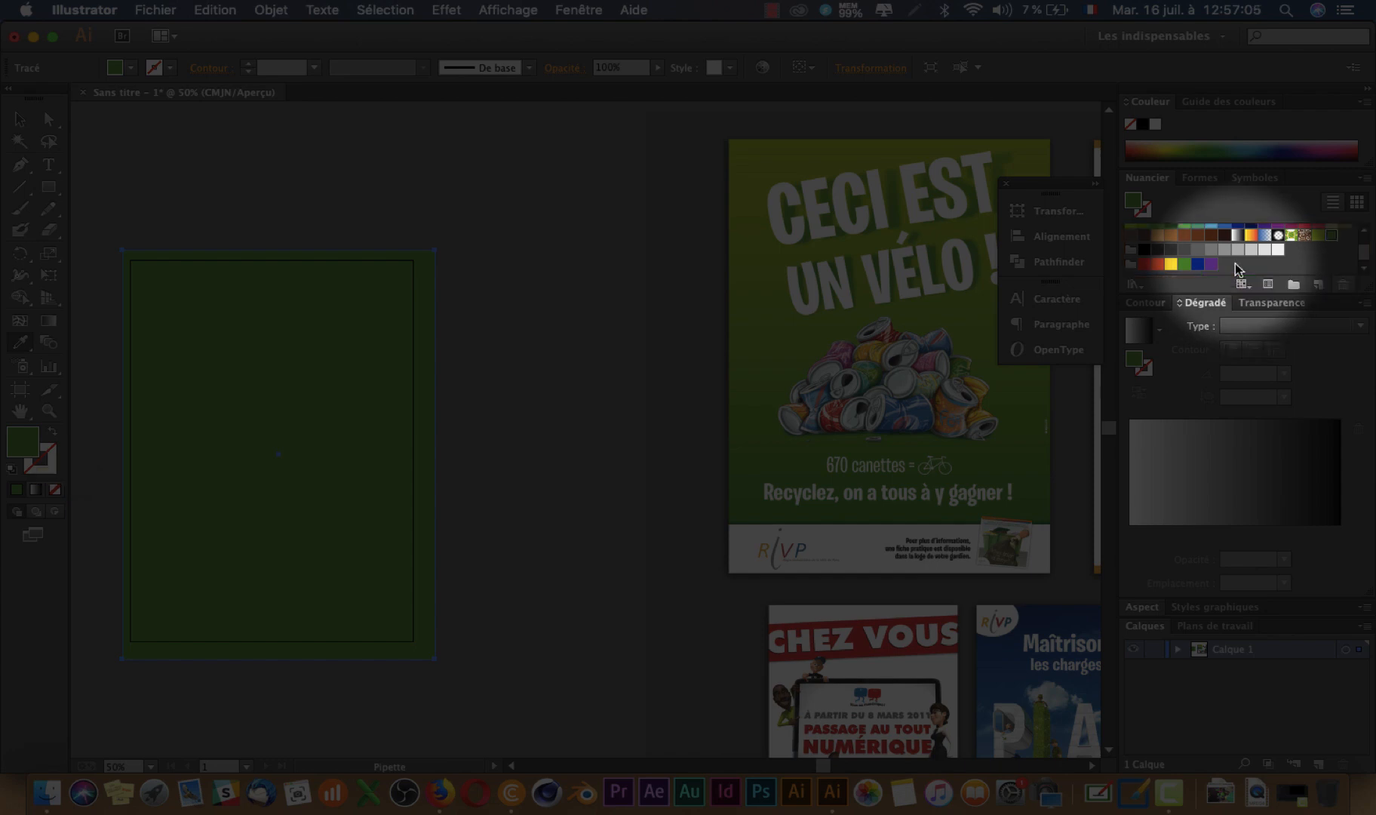
pyautogui.scroll(1, 1249, 264)
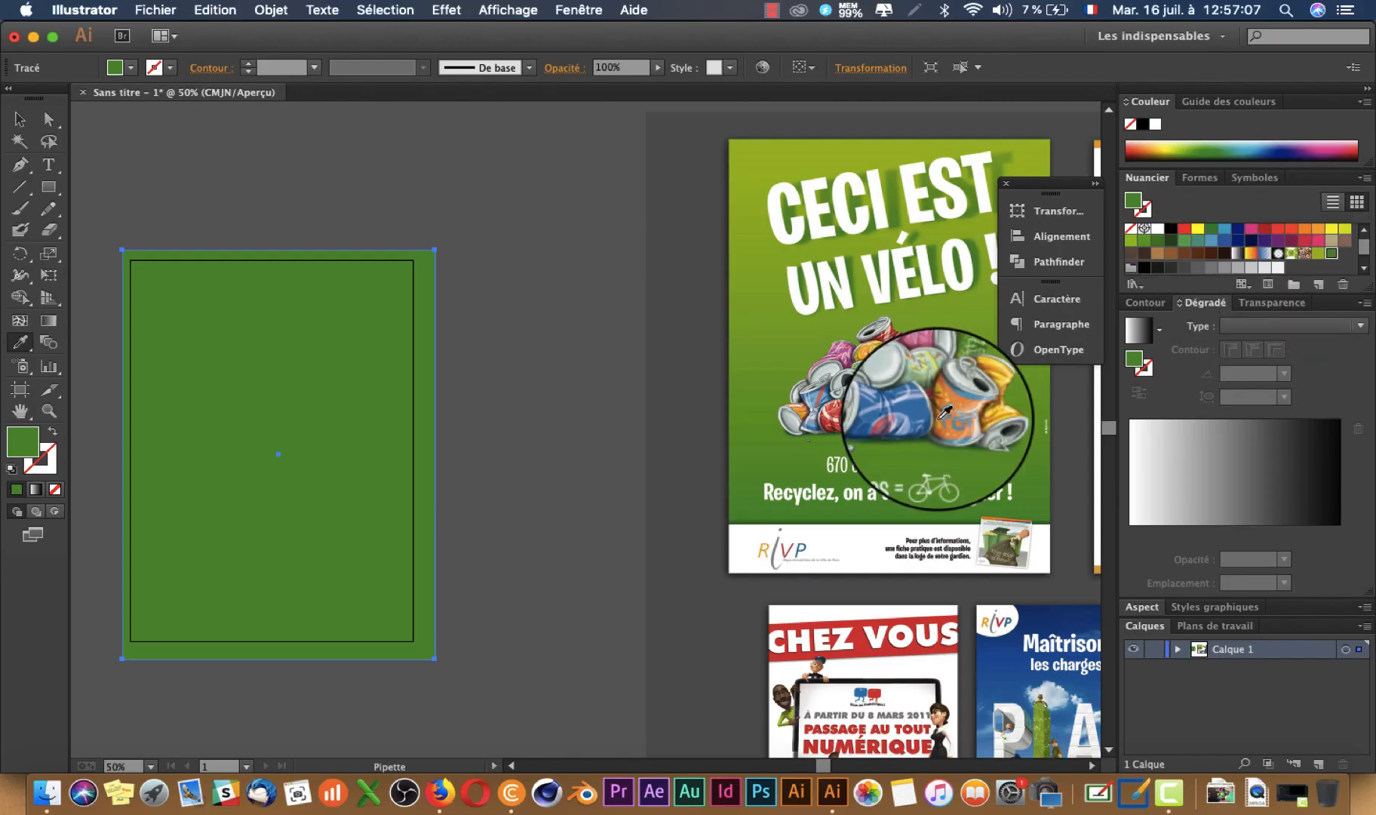
# Fill the background rectangle with a linear gradient running from the light green swatch to the dark green swatch
pyautogui.click(1277, 480)
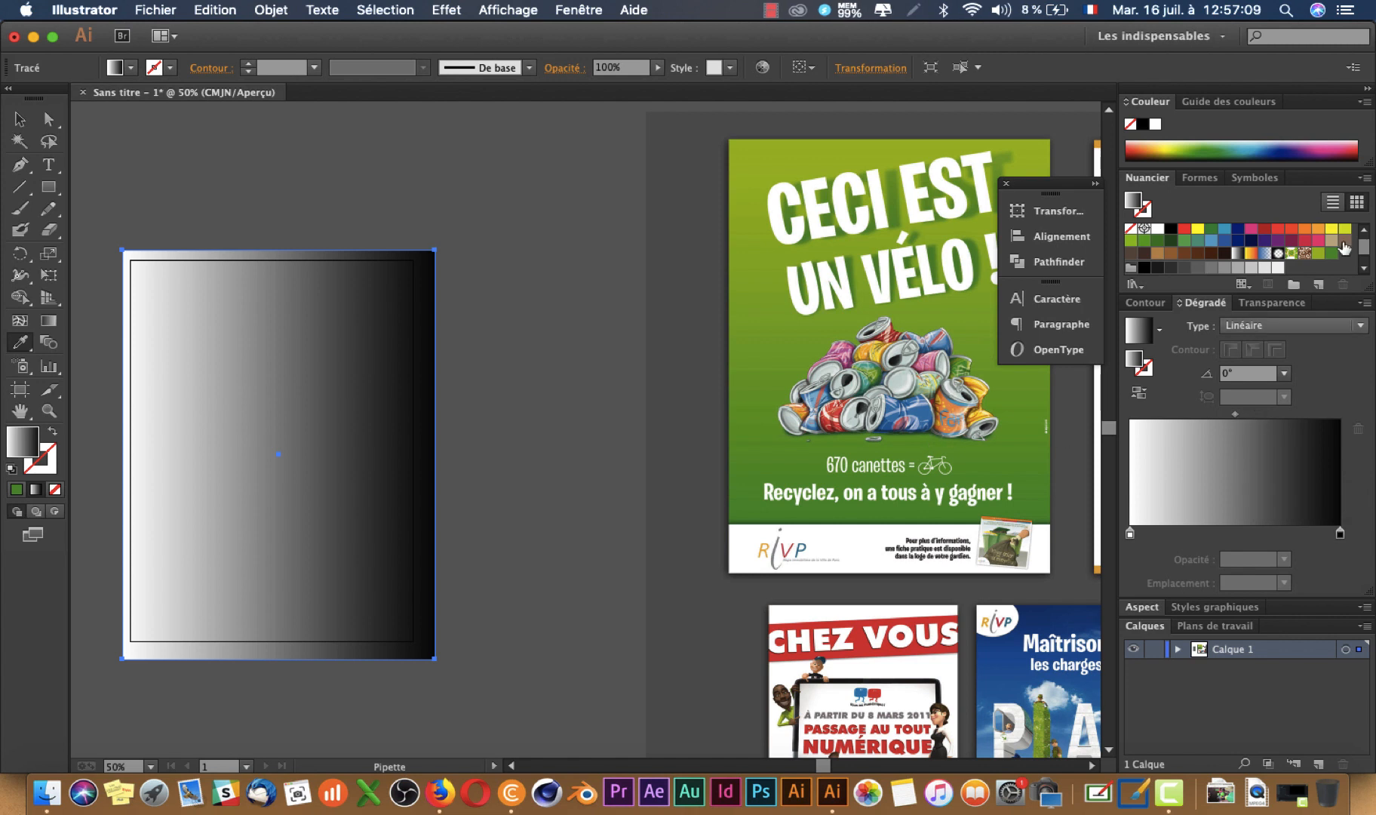
pyautogui.moveTo(1331, 254); pyautogui.dragTo(1341, 534)
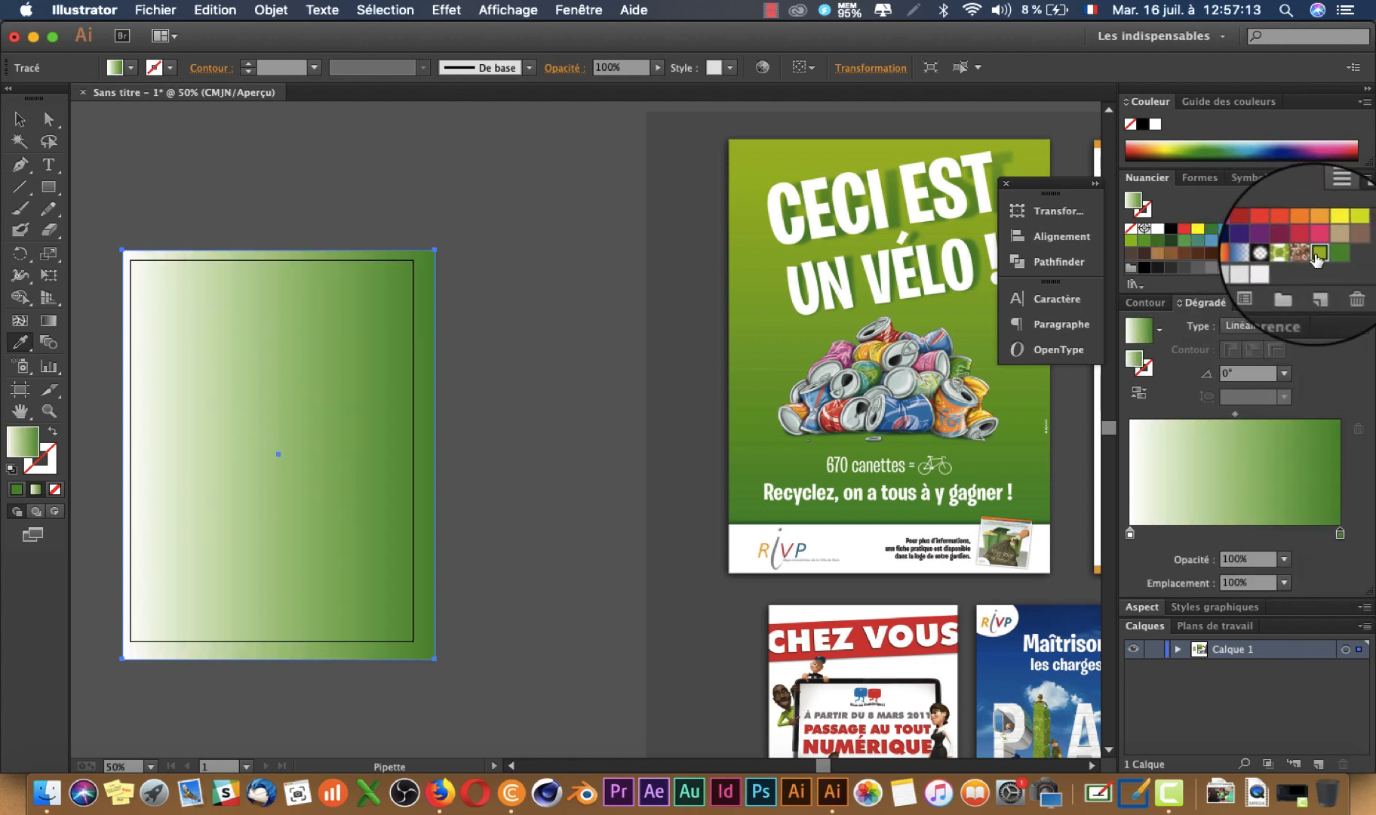
pyautogui.moveTo(1132, 537); pyautogui.dragTo(1130, 534)
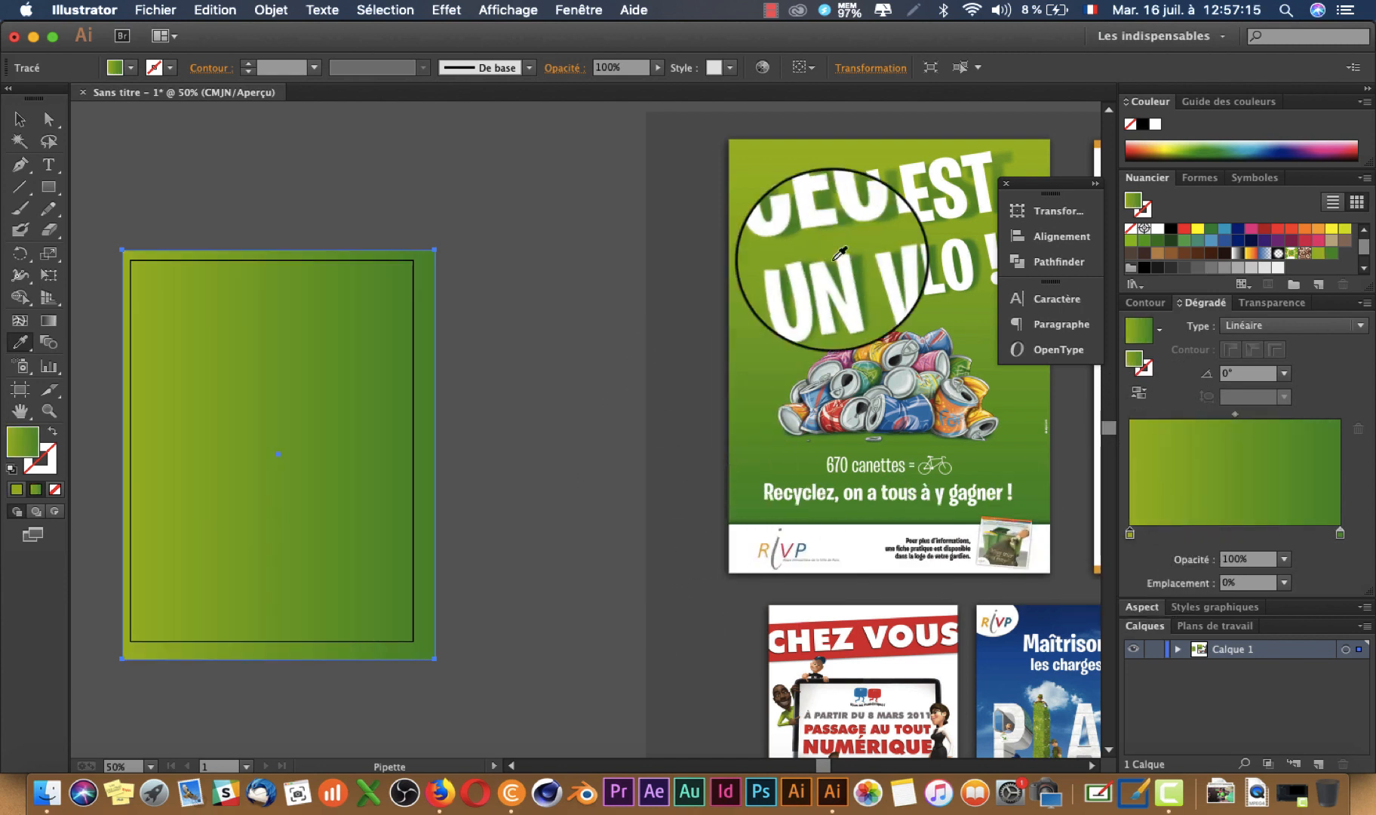
# Redirect the rectangle's gradient vertically at -90°, from light green above to dark green below, and deselect the rectangle
pyautogui.click(48, 320)
pyautogui.moveTo(305, 238); pyautogui.dragTo(290, 634)
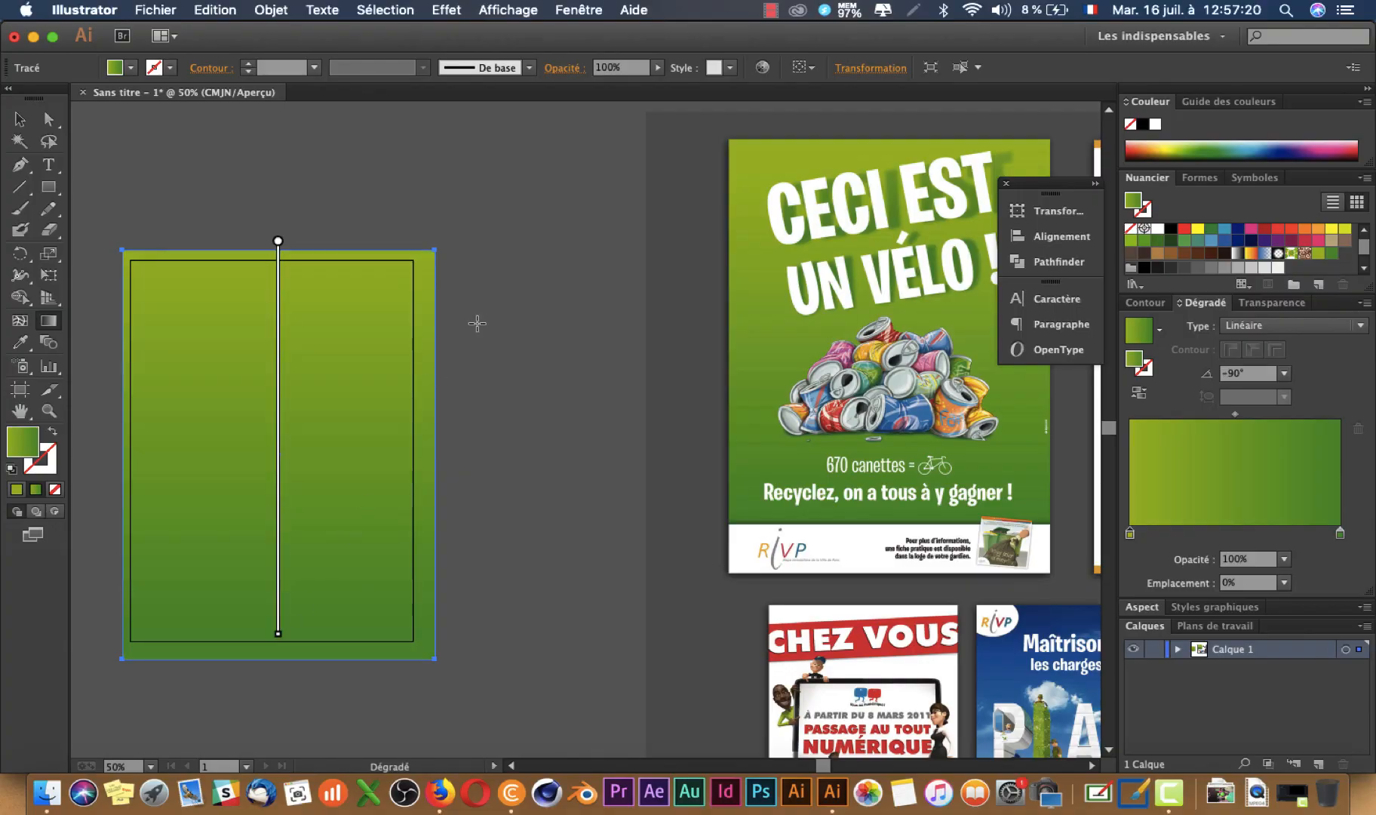
pyautogui.press('v')
pyautogui.click(505, 399)
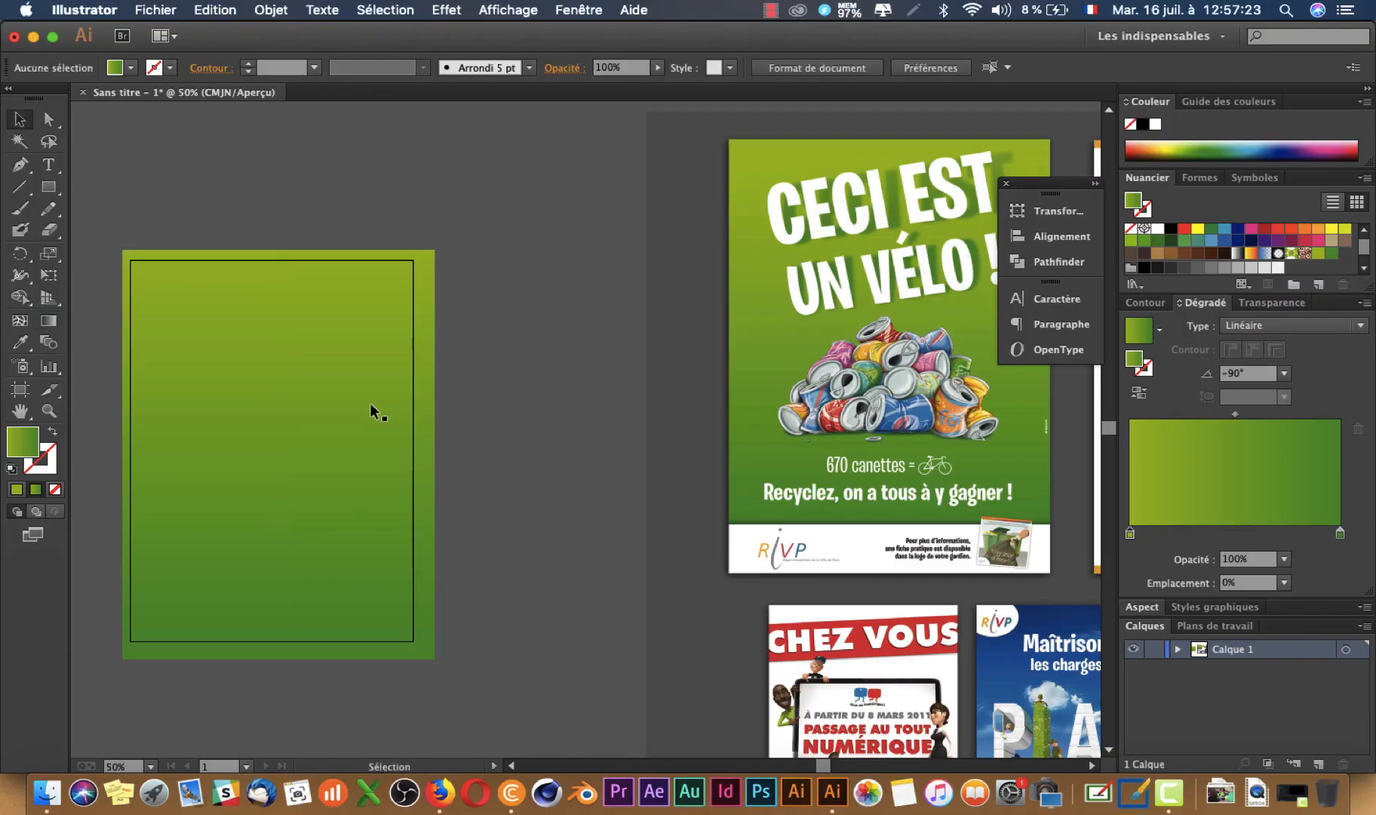
# Add point text reading "CECI EST" / "UN VELO !" on two lines in the upper part of the green background
pyautogui.hscroll(-5, 409, 402)
pyautogui.moveTo(850, 453); pyautogui.dragTo(695, 486)
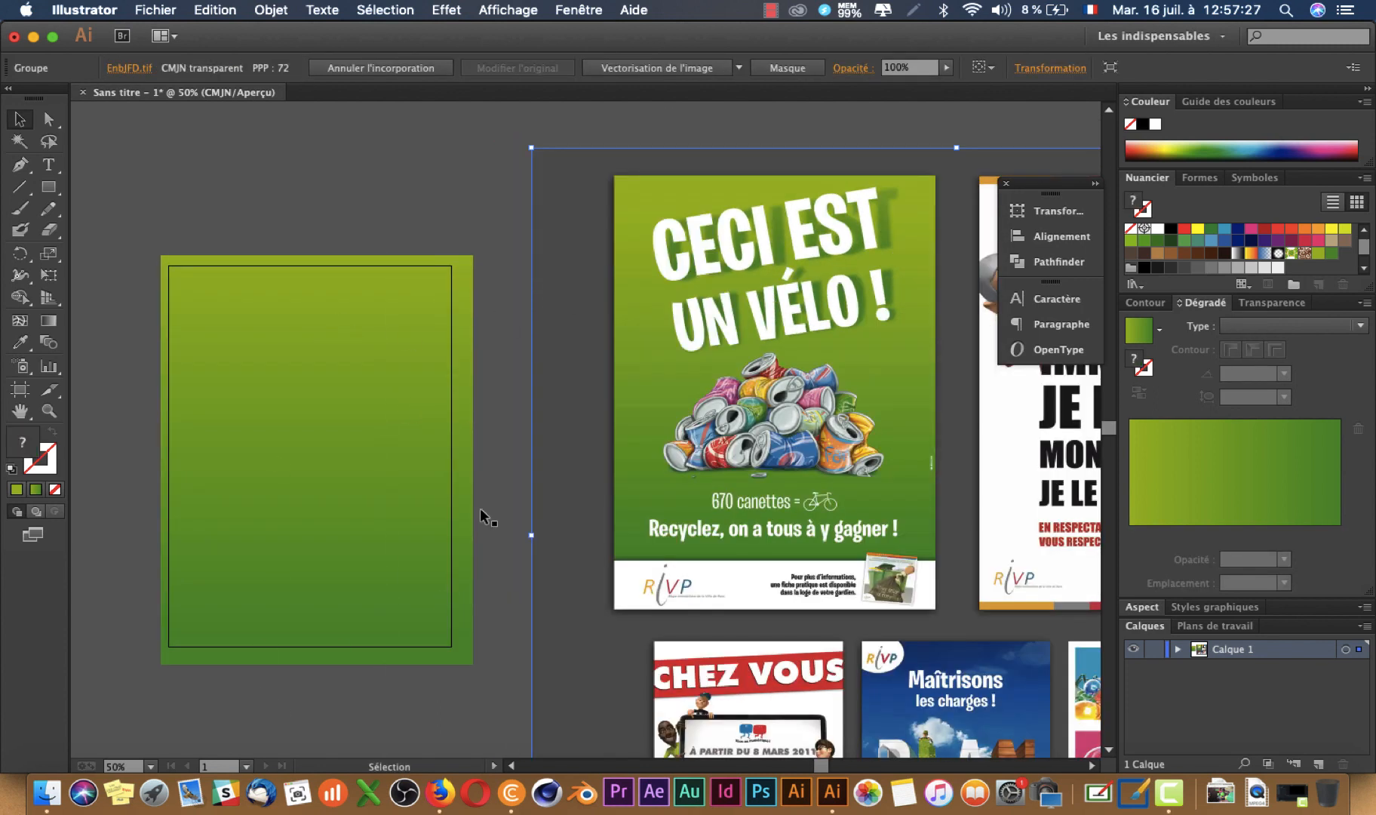
pyautogui.click(303, 482)
pyautogui.click(397, 173)
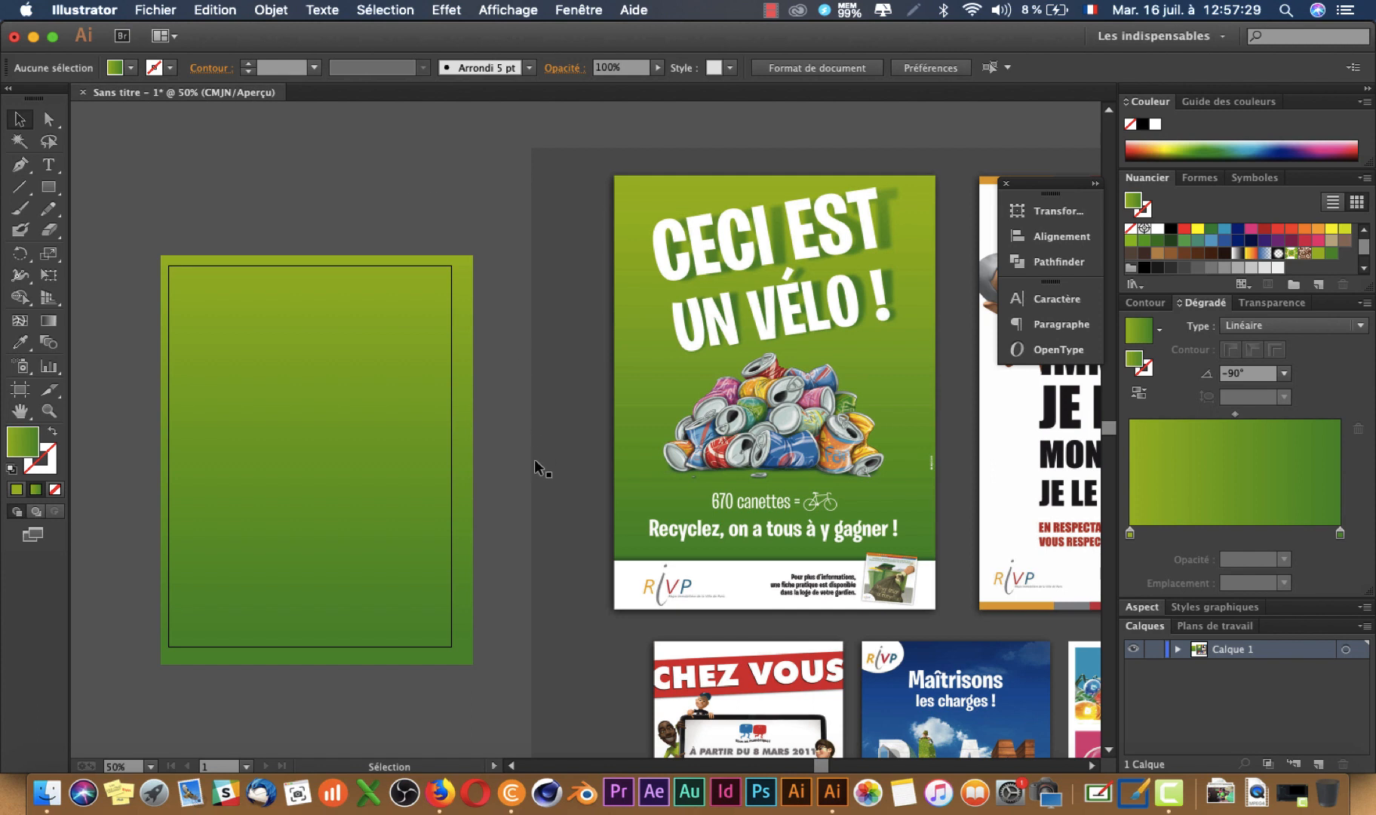
pyautogui.press('t')
pyautogui.click(241, 350)
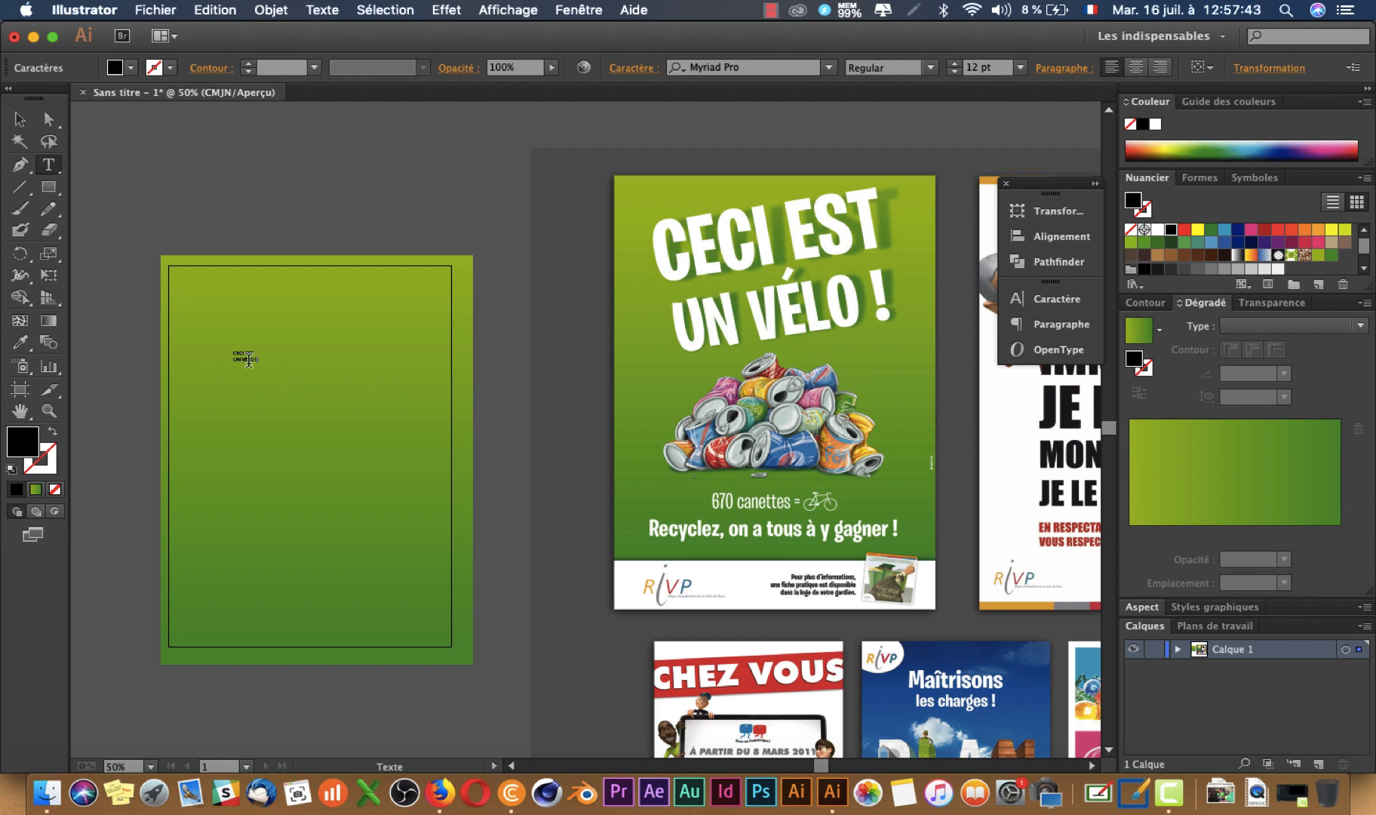
pyautogui.press('Escape')
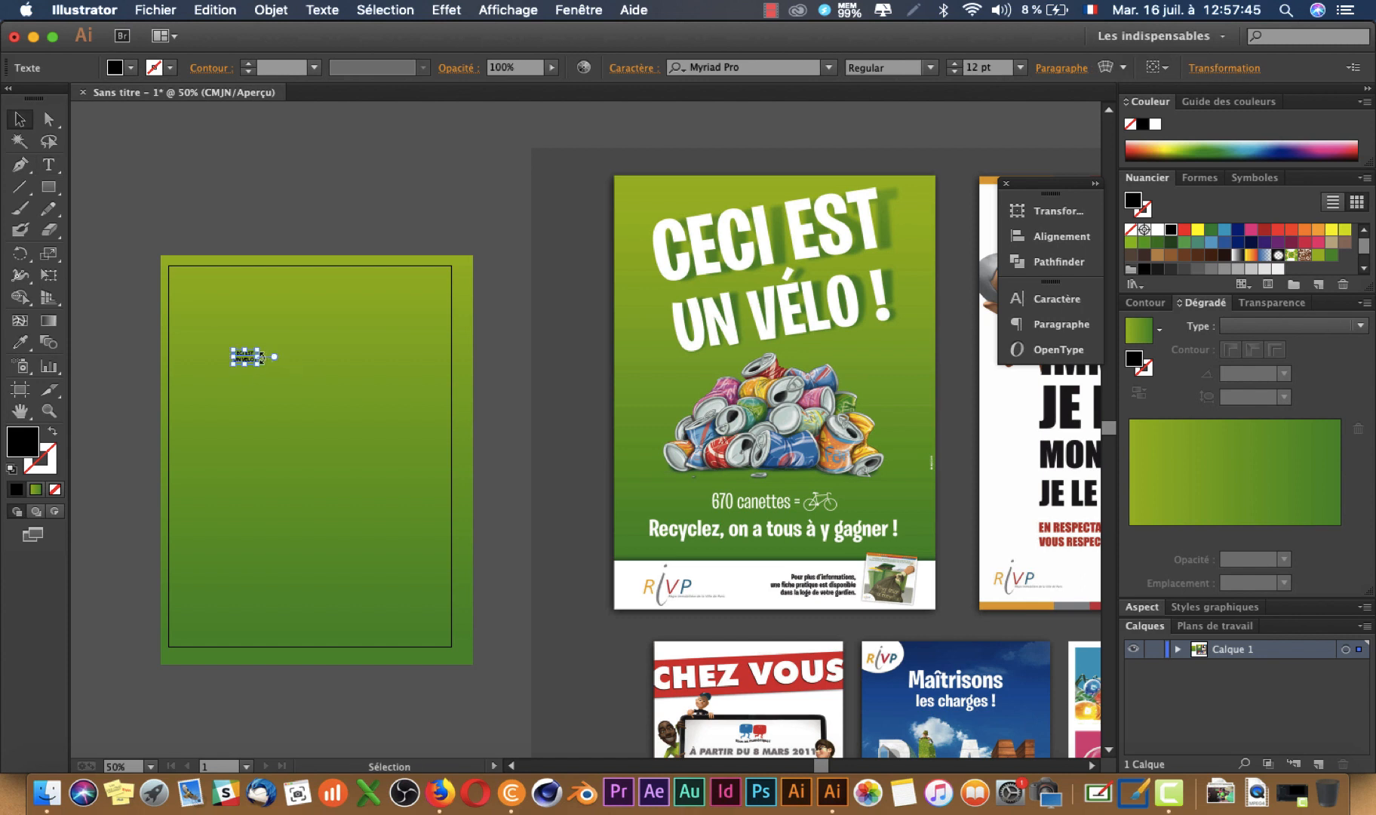
# Scale the title text up to about 118 pt and reposition it inside the inner frame of the background
pyautogui.click(259, 366)
pyautogui.click(103, 396)
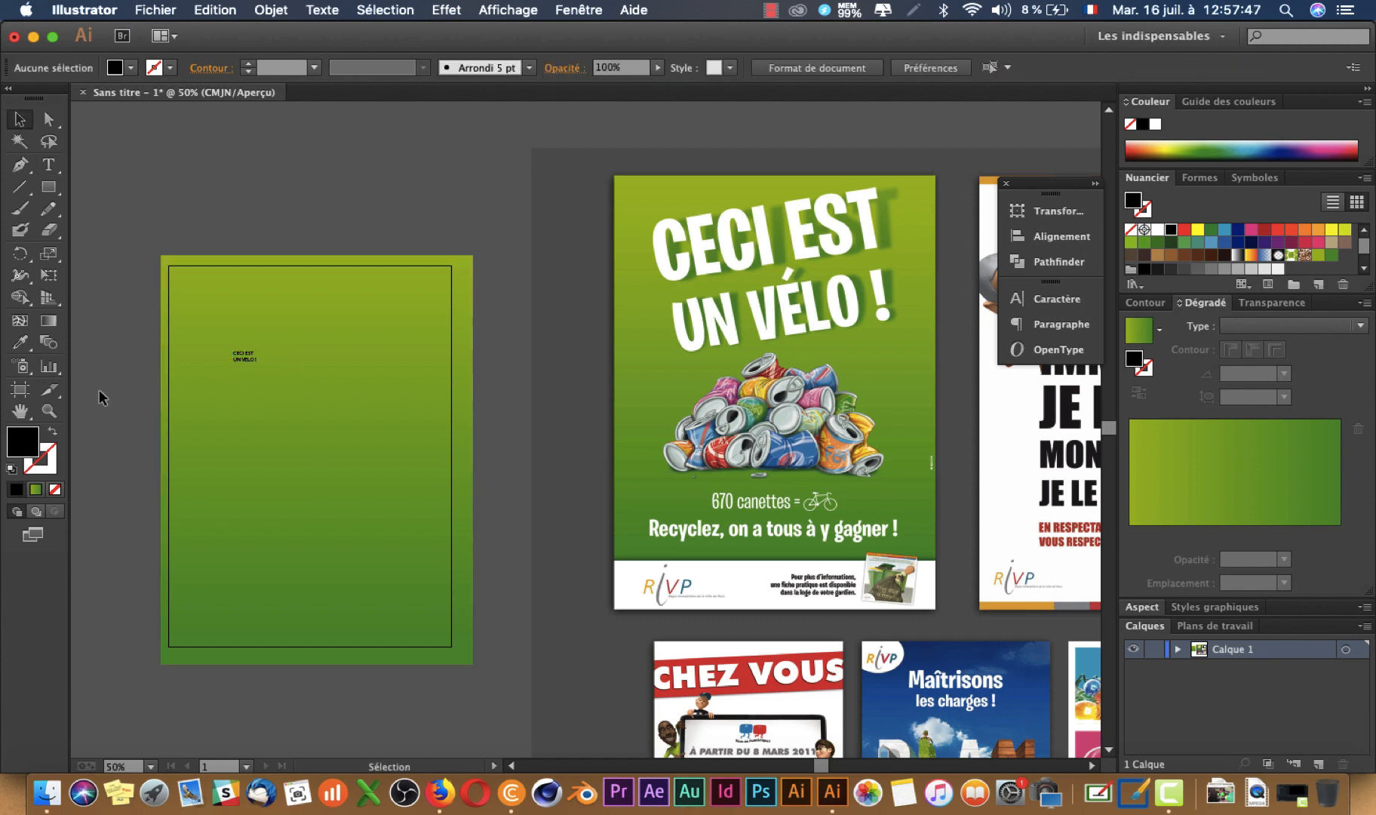
pyautogui.click(250, 365)
pyautogui.click(247, 360)
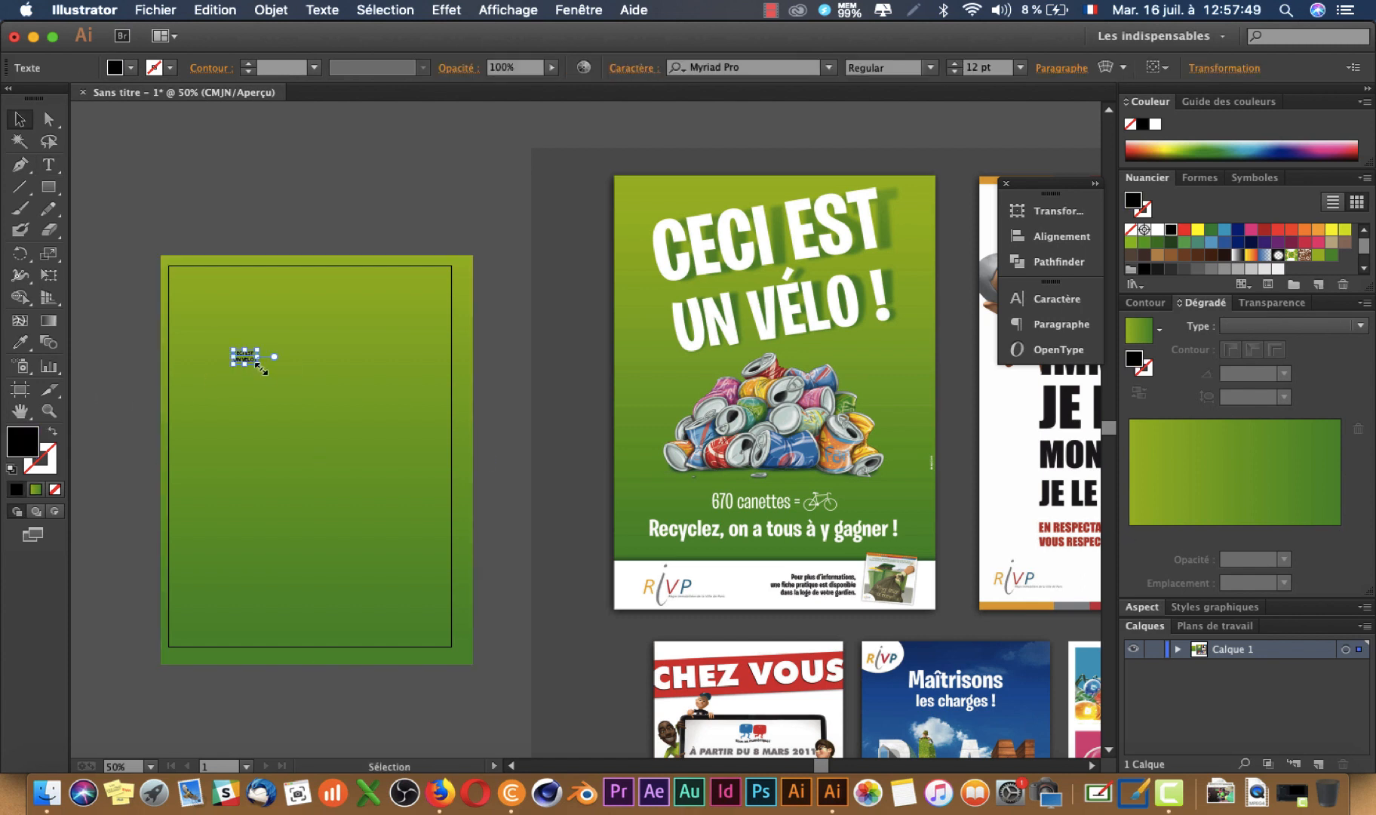
pyautogui.moveTo(259, 365); pyautogui.dragTo(466, 528)
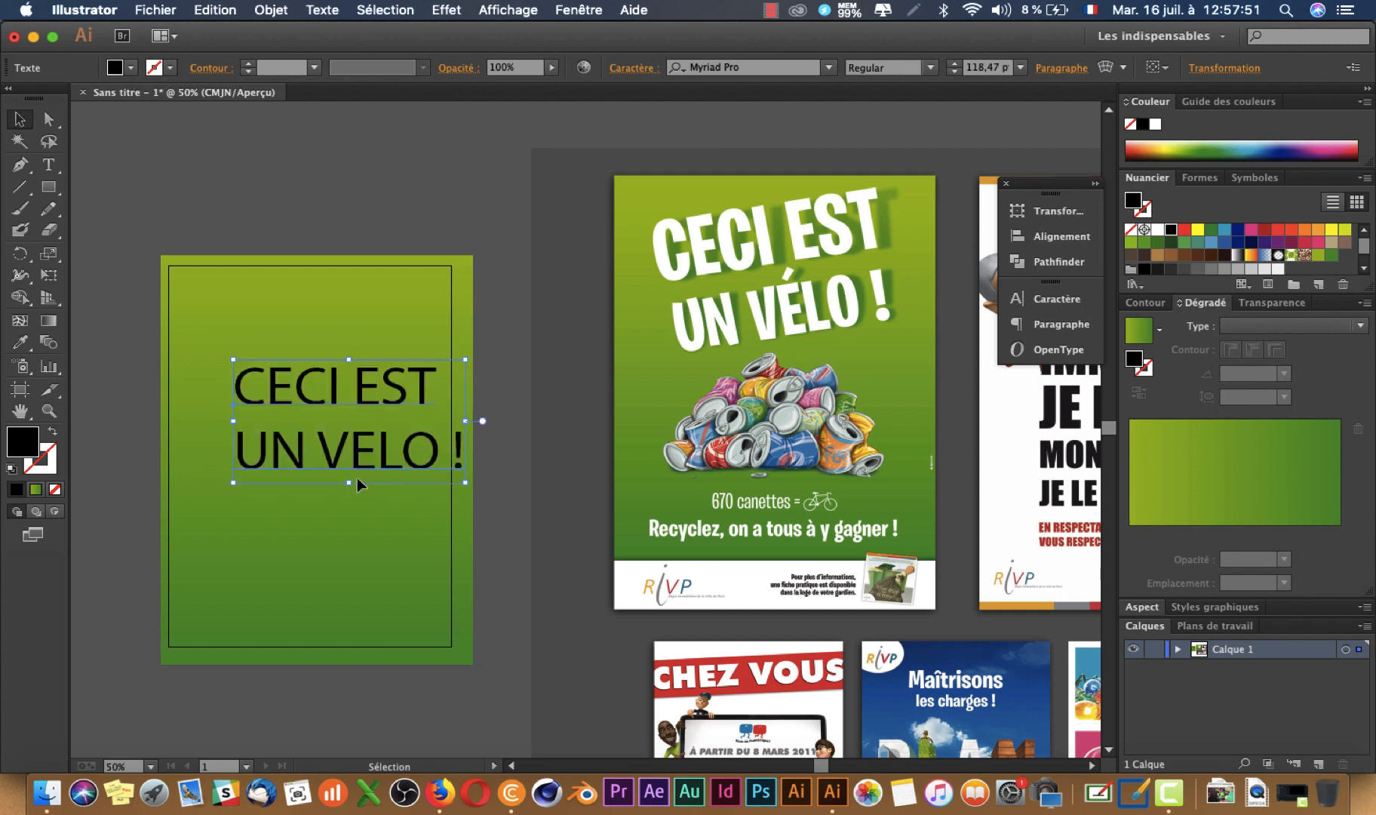
pyautogui.moveTo(319, 453); pyautogui.dragTo(286, 422)
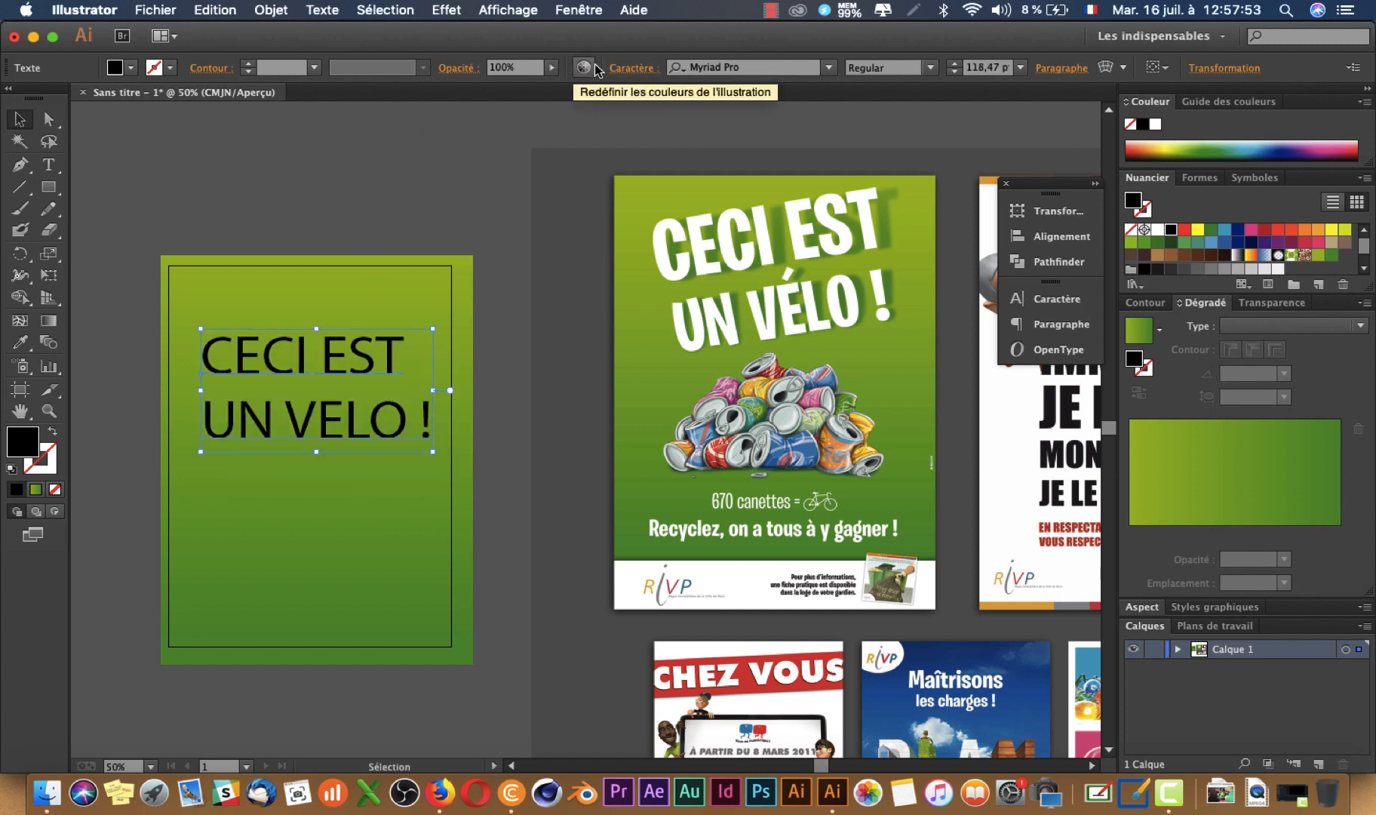
# Try out successive font families on the title, from Myriad Pro down to Palooma
pyautogui.click(730, 68)
pyautogui.press('Down')
pyautogui.press('Down')
pyautogui.press('Down')
pyautogui.press('Down')
pyautogui.press('Down')
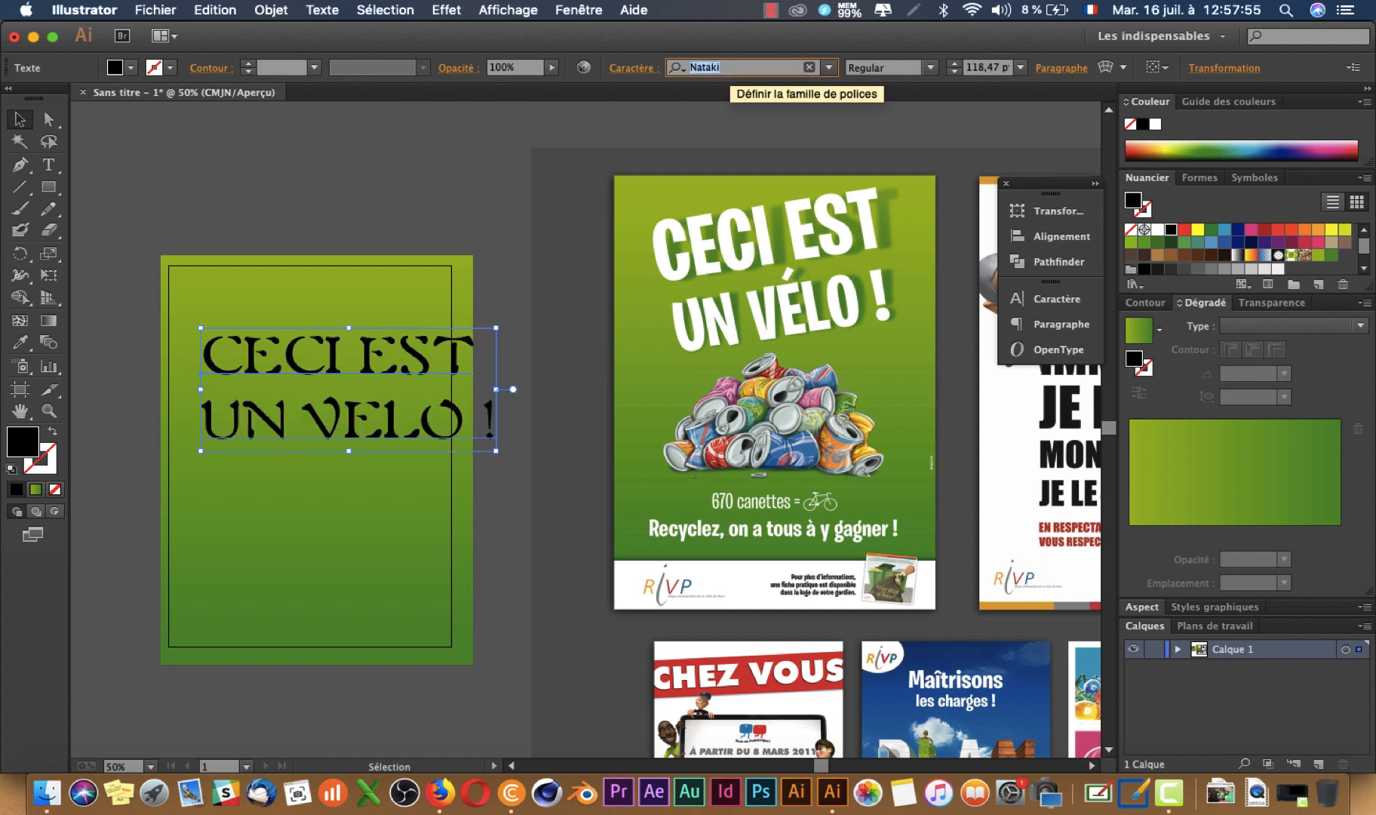
pyautogui.press('Down')
pyautogui.press('Down')
pyautogui.press('Down')
pyautogui.press('Down')
pyautogui.press('Down')
pyautogui.press('Down')
pyautogui.press('Down')
pyautogui.press('Down')
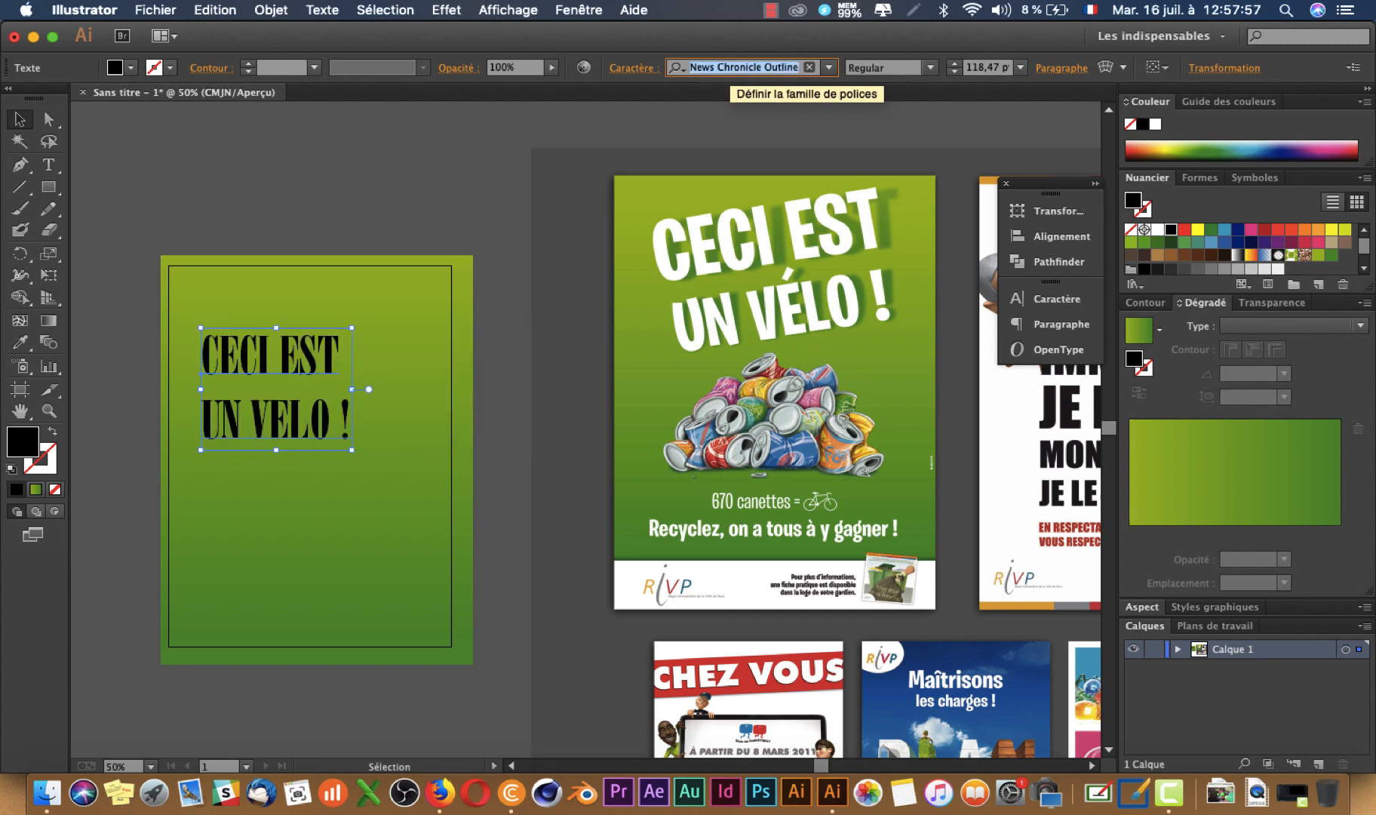
pyautogui.press('Down')
pyautogui.press('Down')
pyautogui.press('Down')
pyautogui.press('Down')
pyautogui.press('Down')
pyautogui.press('Down')
pyautogui.press('Down')
pyautogui.press('Down')
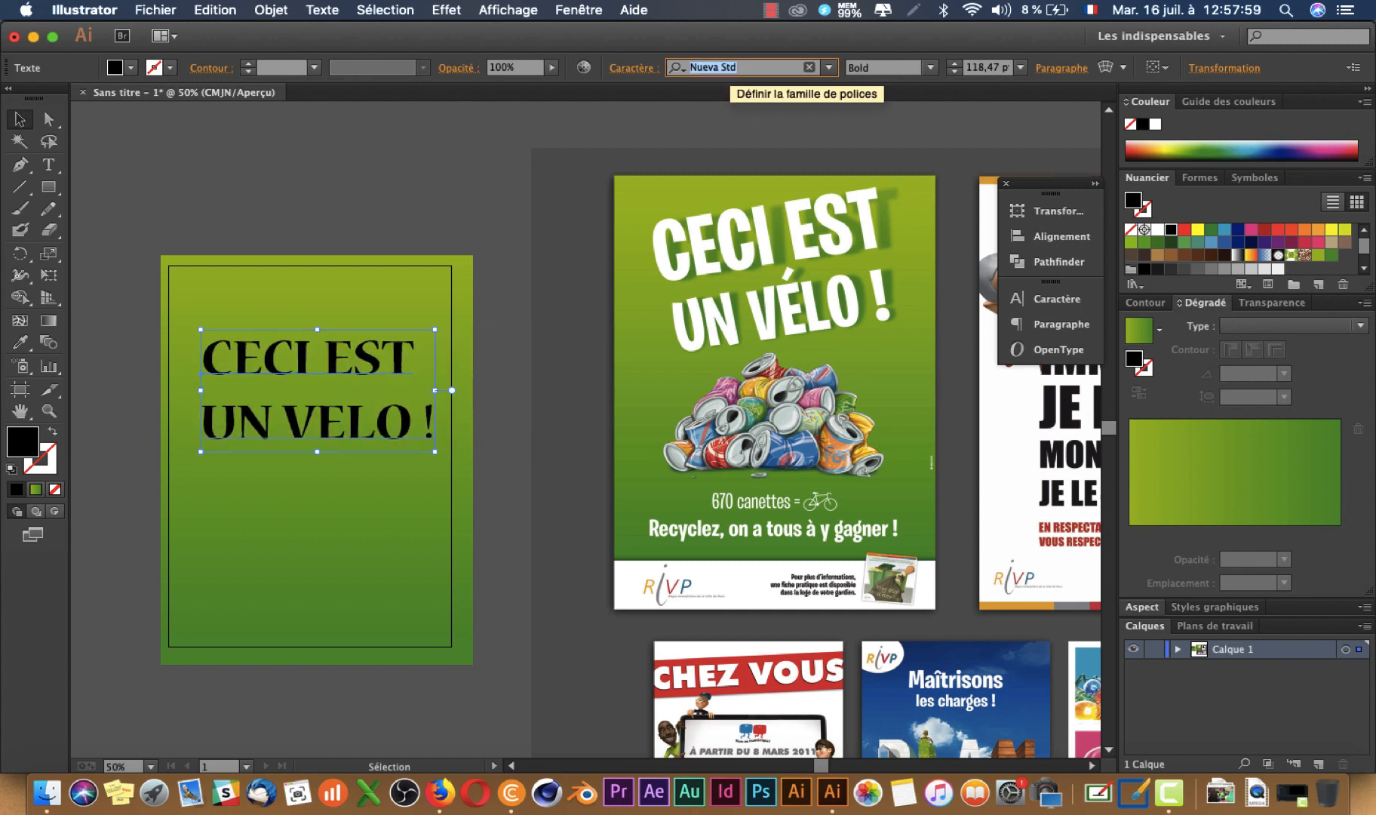
pyautogui.press('Down')
pyautogui.press('Down')
pyautogui.press('Down')
pyautogui.press('Down')
pyautogui.press('Down')
pyautogui.press('Down')
pyautogui.press('Down')
pyautogui.press('Down')
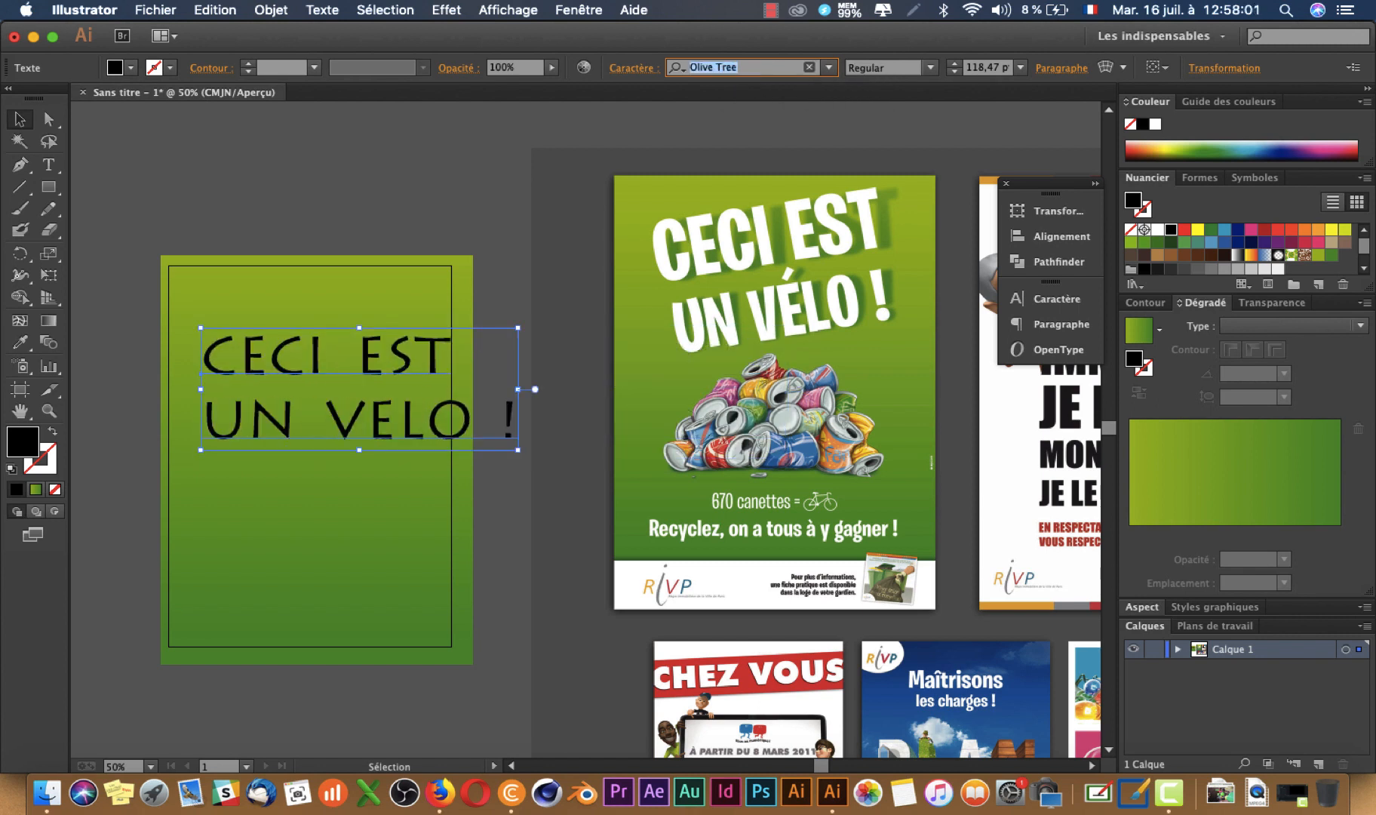
pyautogui.press('Down')
pyautogui.press('Down')
pyautogui.press('Down')
pyautogui.press('Down')
pyautogui.press('Down')
pyautogui.press('Down')
pyautogui.press('Down')
pyautogui.press('Down')
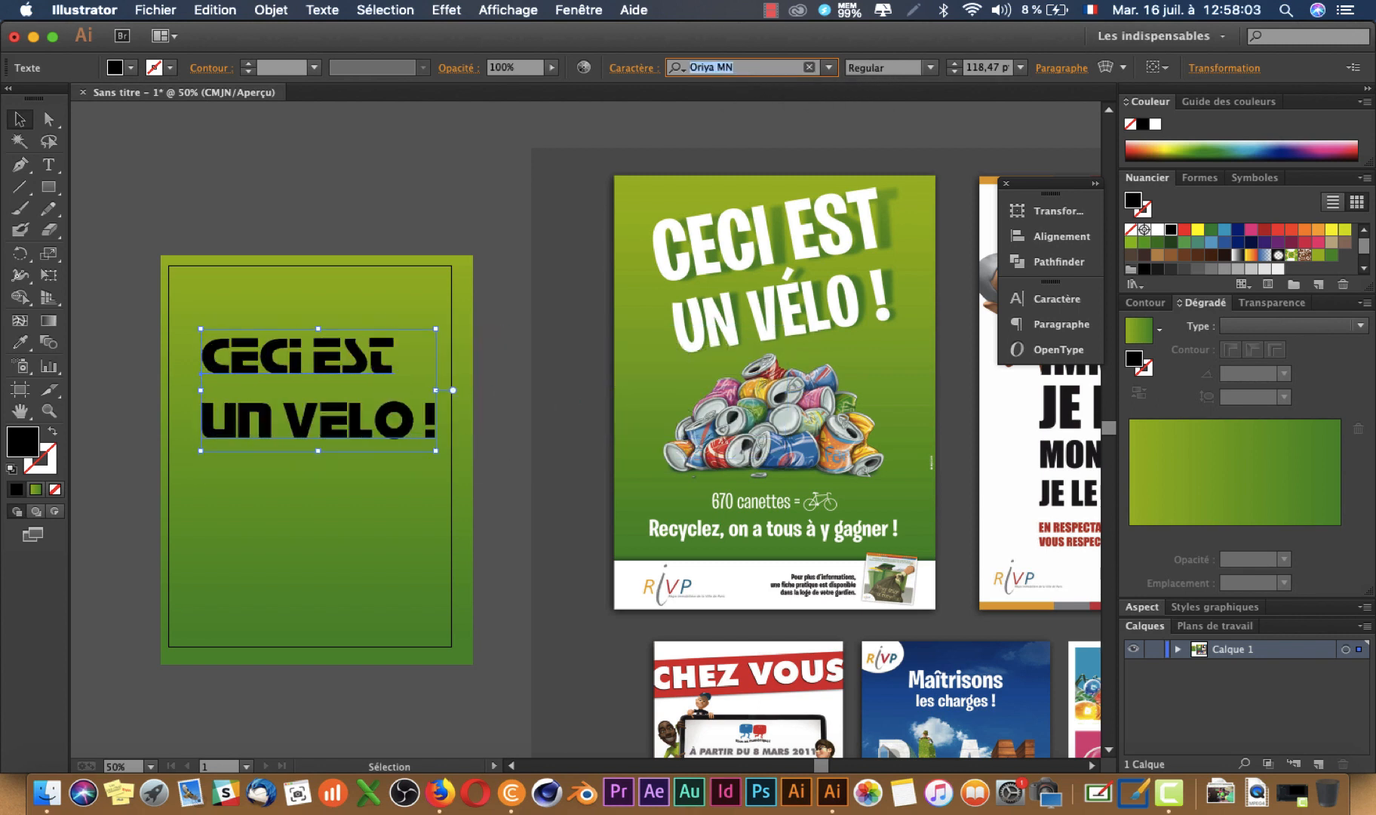
pyautogui.press('Down')
pyautogui.press('Down')
pyautogui.press('Down')
pyautogui.press('Down')
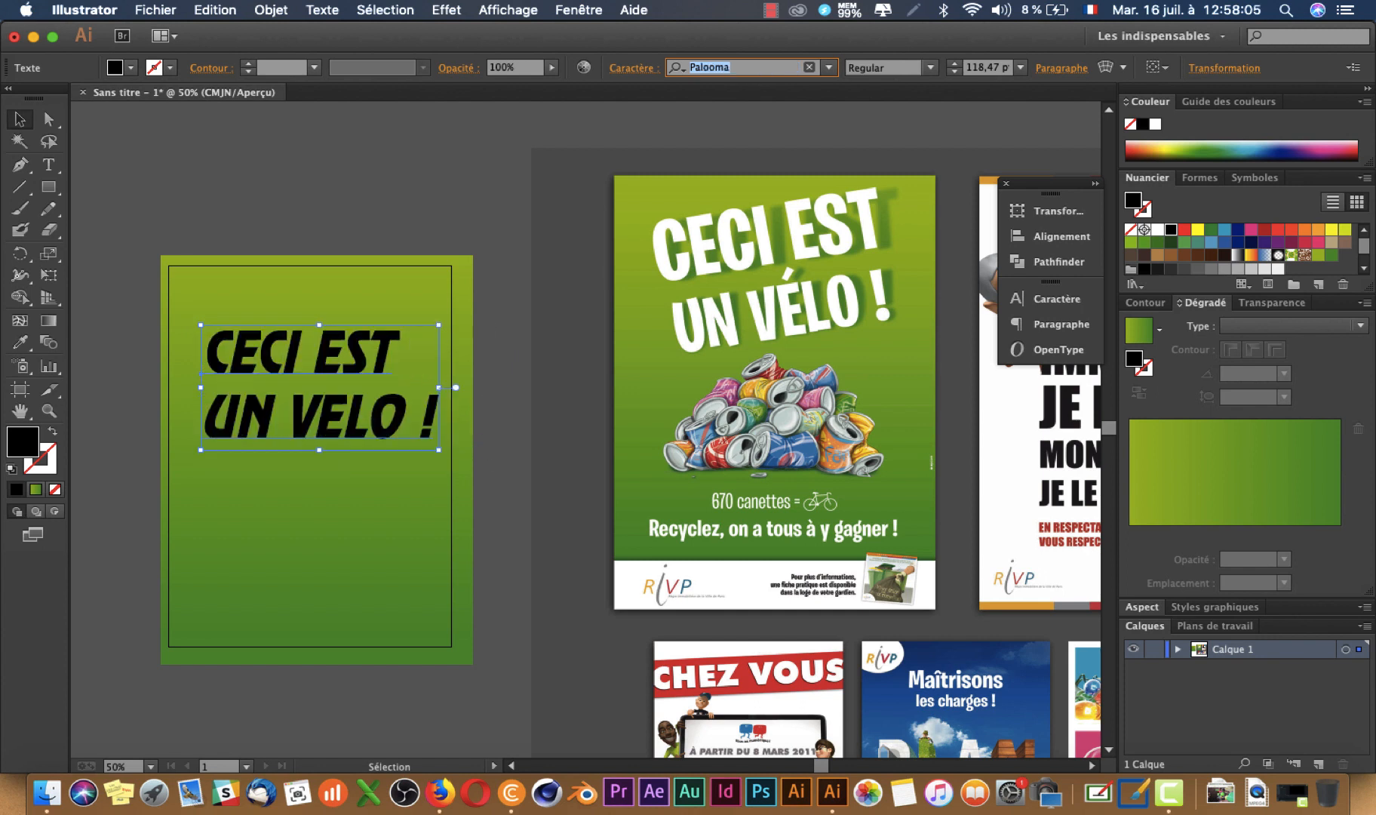
# Filter the fonts by "helve" and set the title in Helvetica LT Std Extra Compressed
pyautogui.click(829, 67)
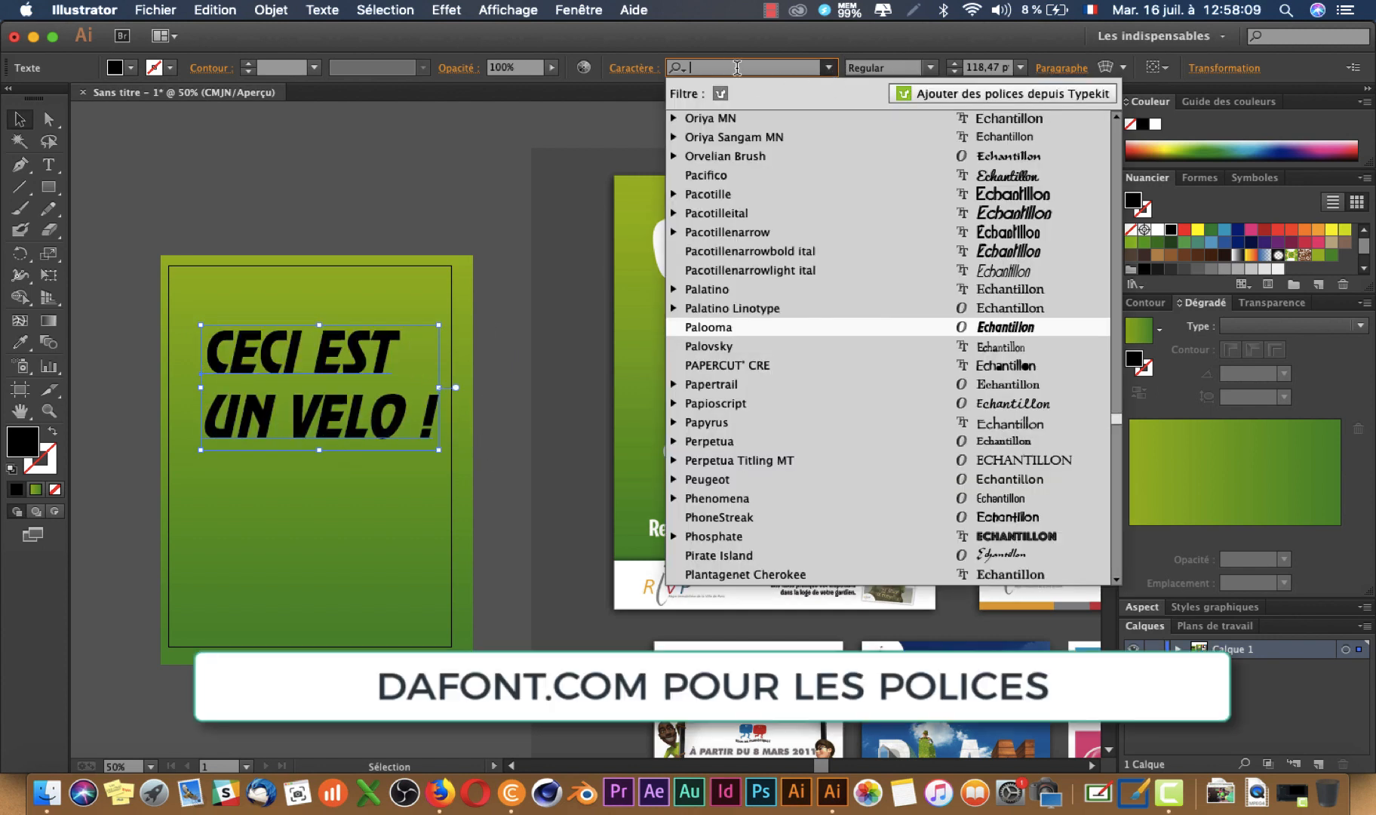
pyautogui.write('hel')
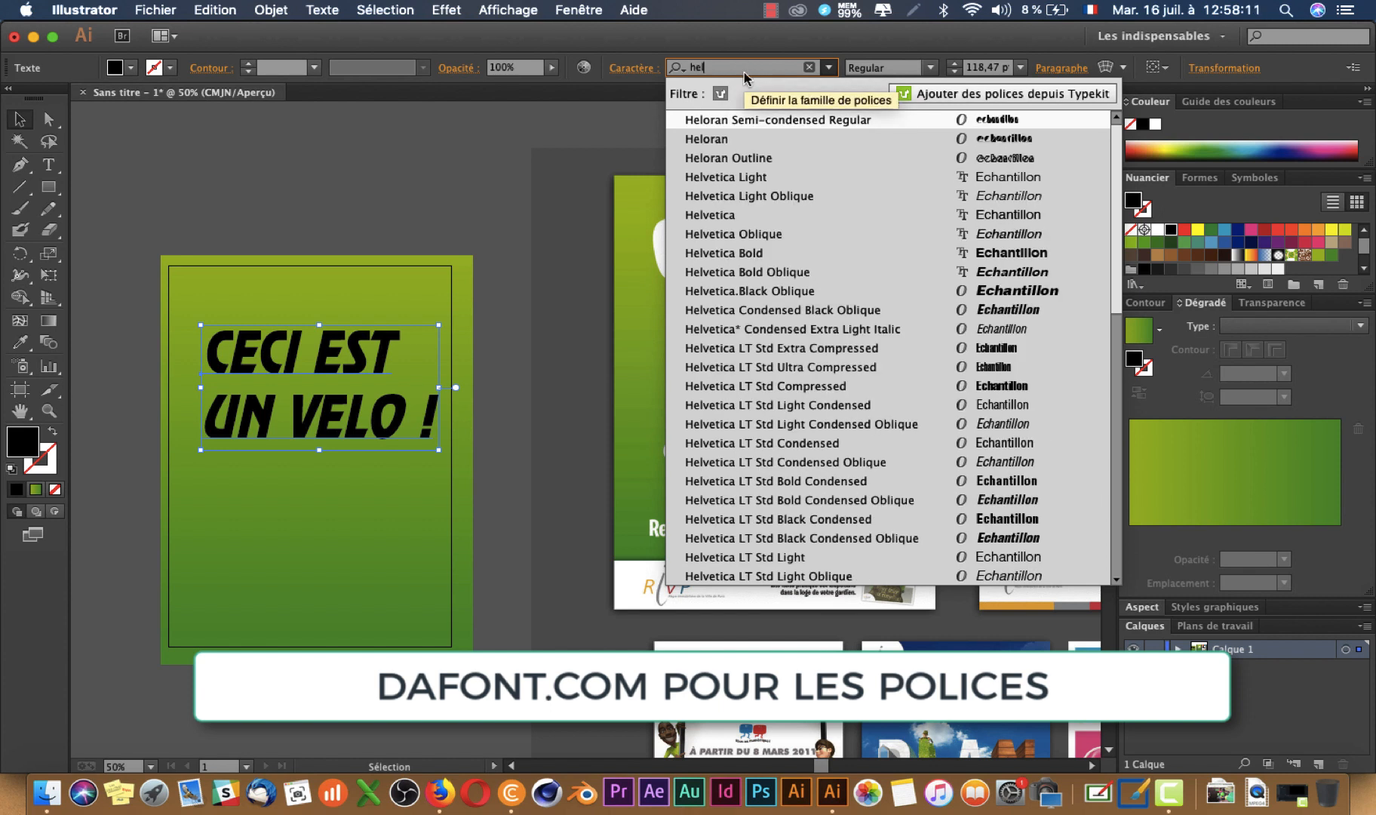
pyautogui.write('ve')
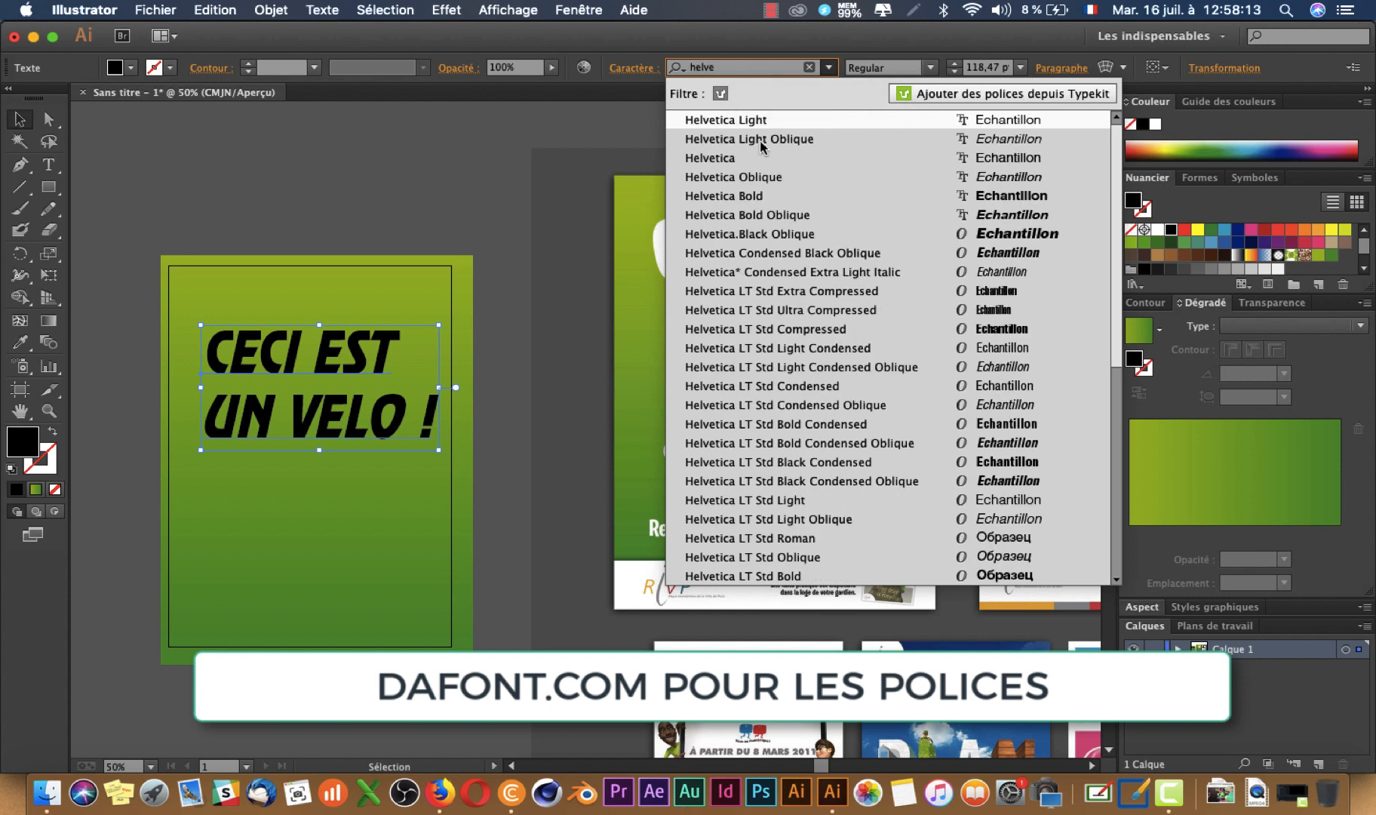
pyautogui.click(814, 301)
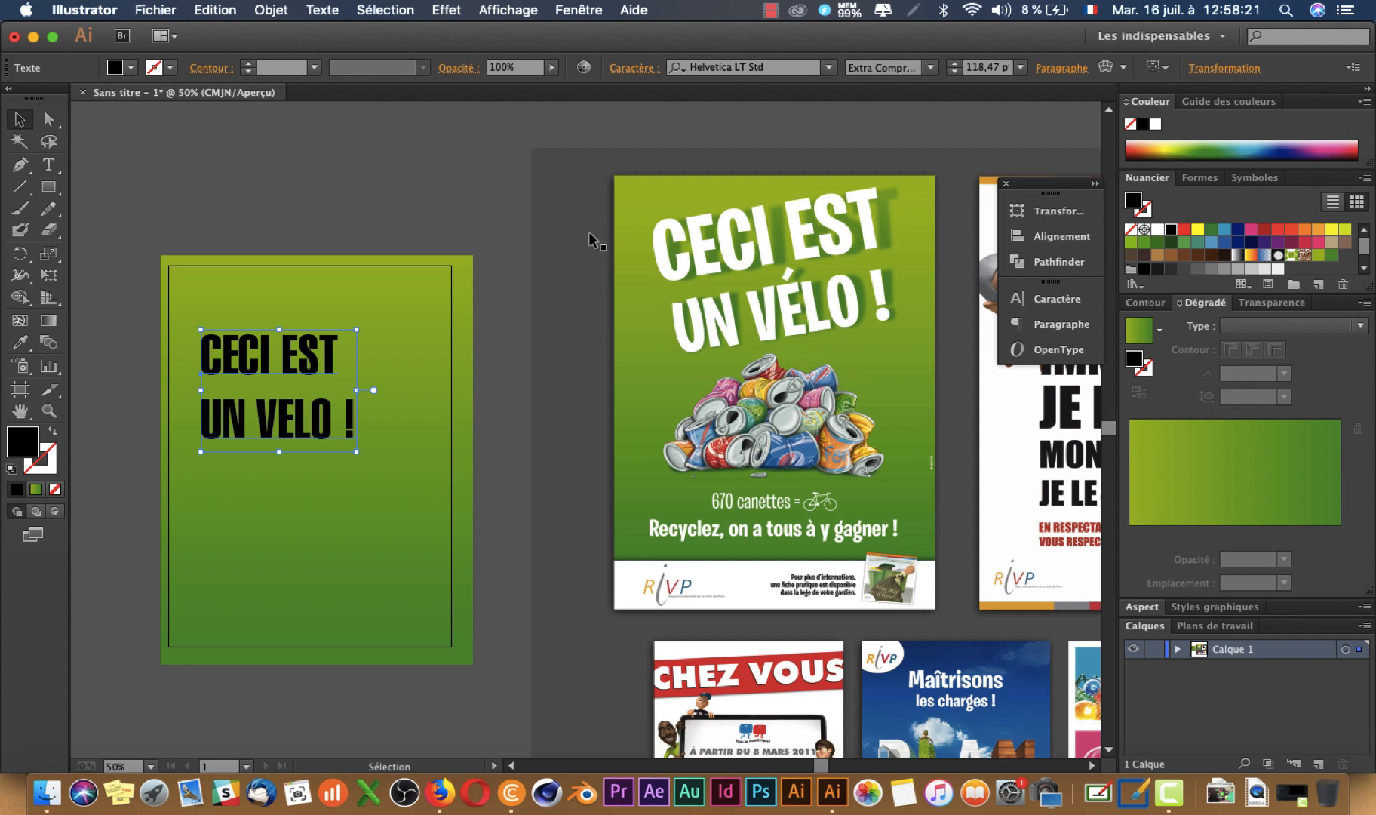
# Replace the E in "VELO" with an accented "é"
pyautogui.doubleClick(281, 414)
pyautogui.moveTo(285, 414); pyautogui.dragTo(279, 414)
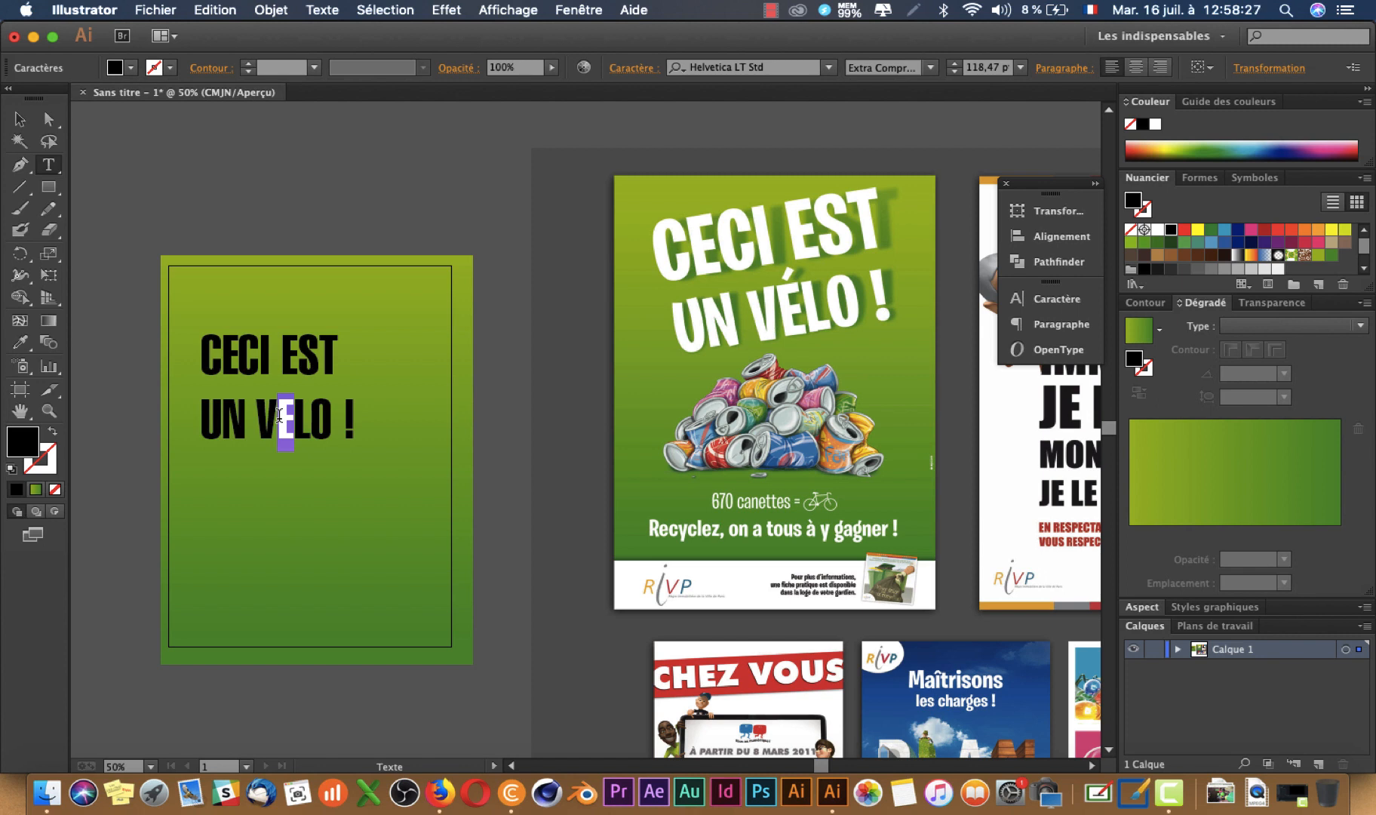
pyautogui.write('é')
pyautogui.press('BackSpace')
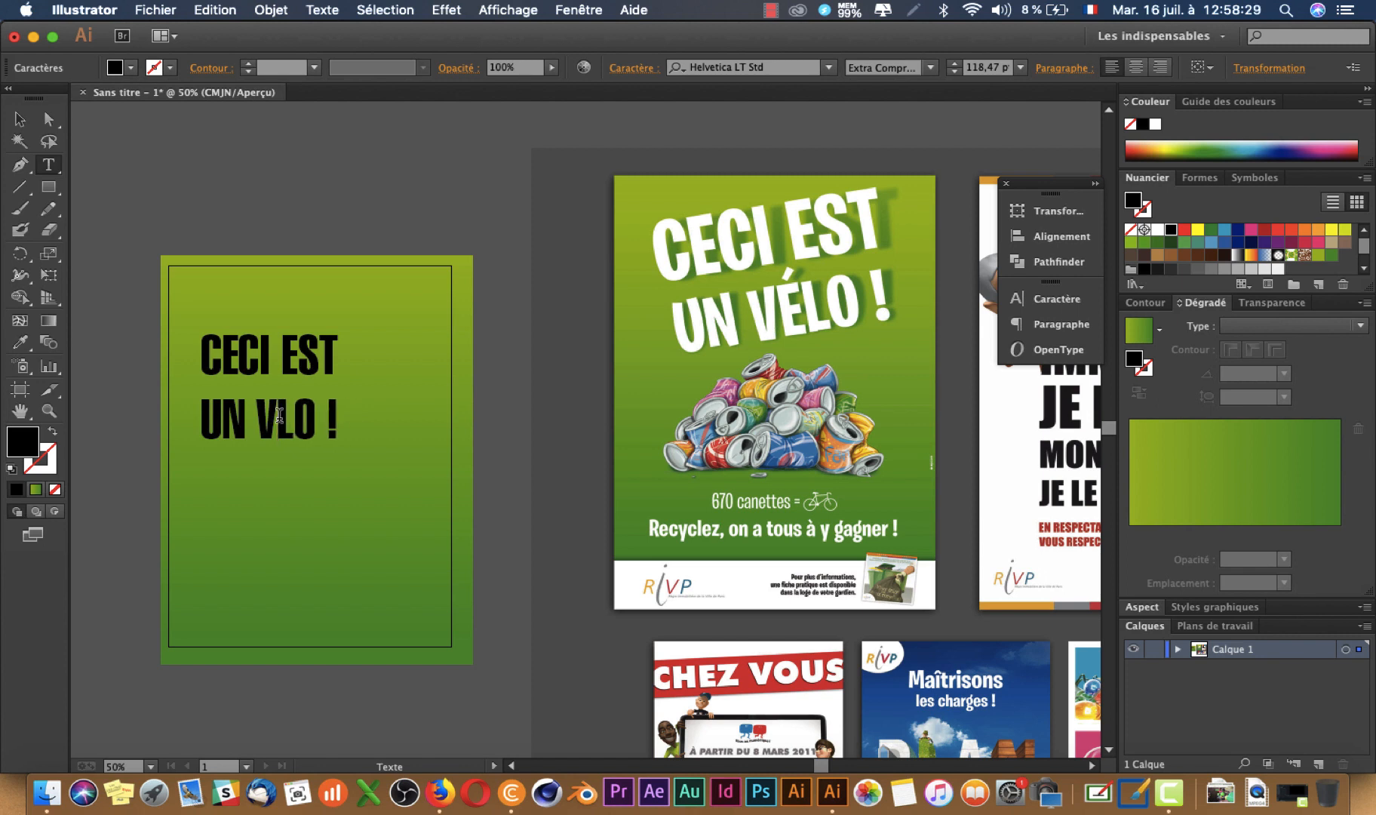
pyautogui.write('é')
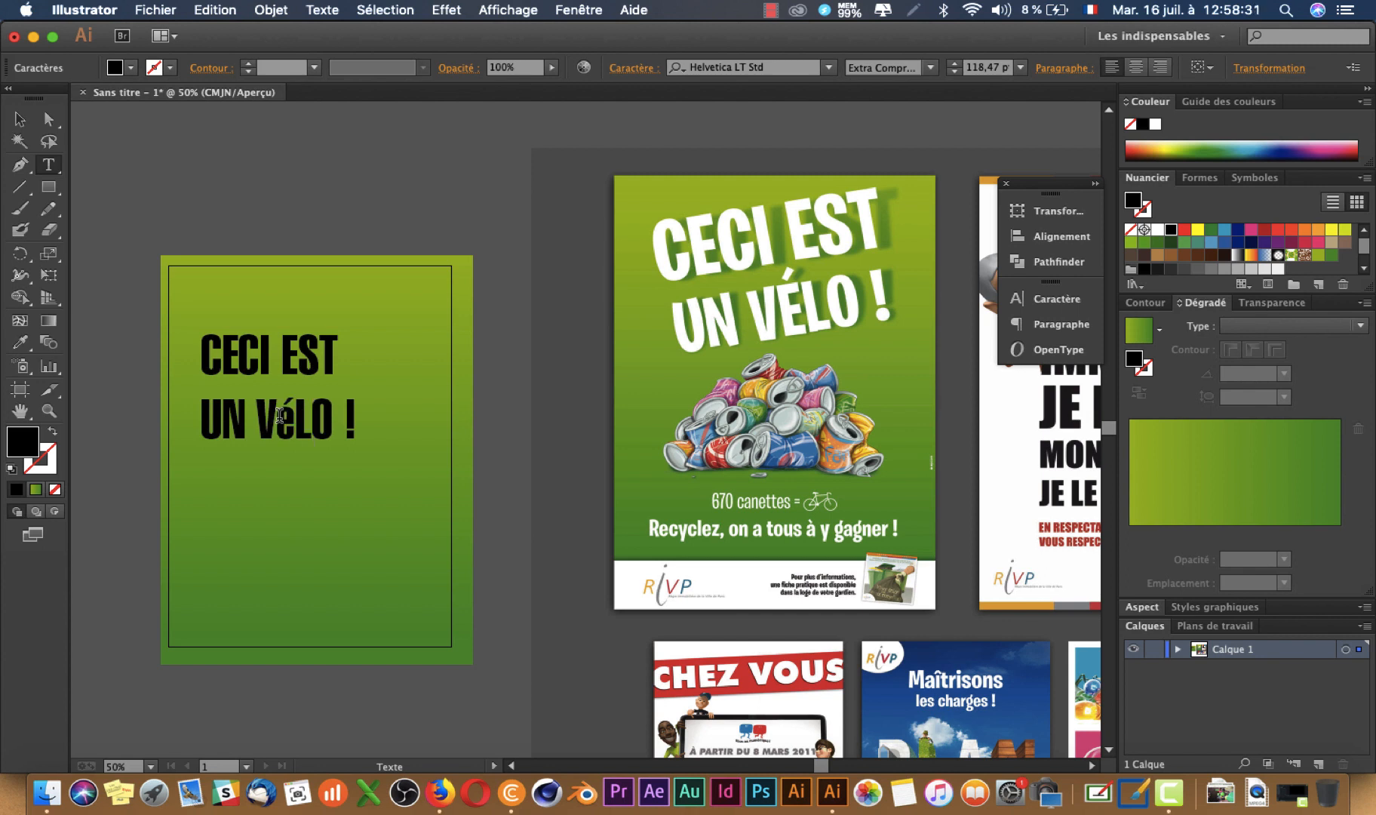
# Apply the All Caps character format to the whole title so that the accented letter is capitalised too
pyautogui.press('super+t')
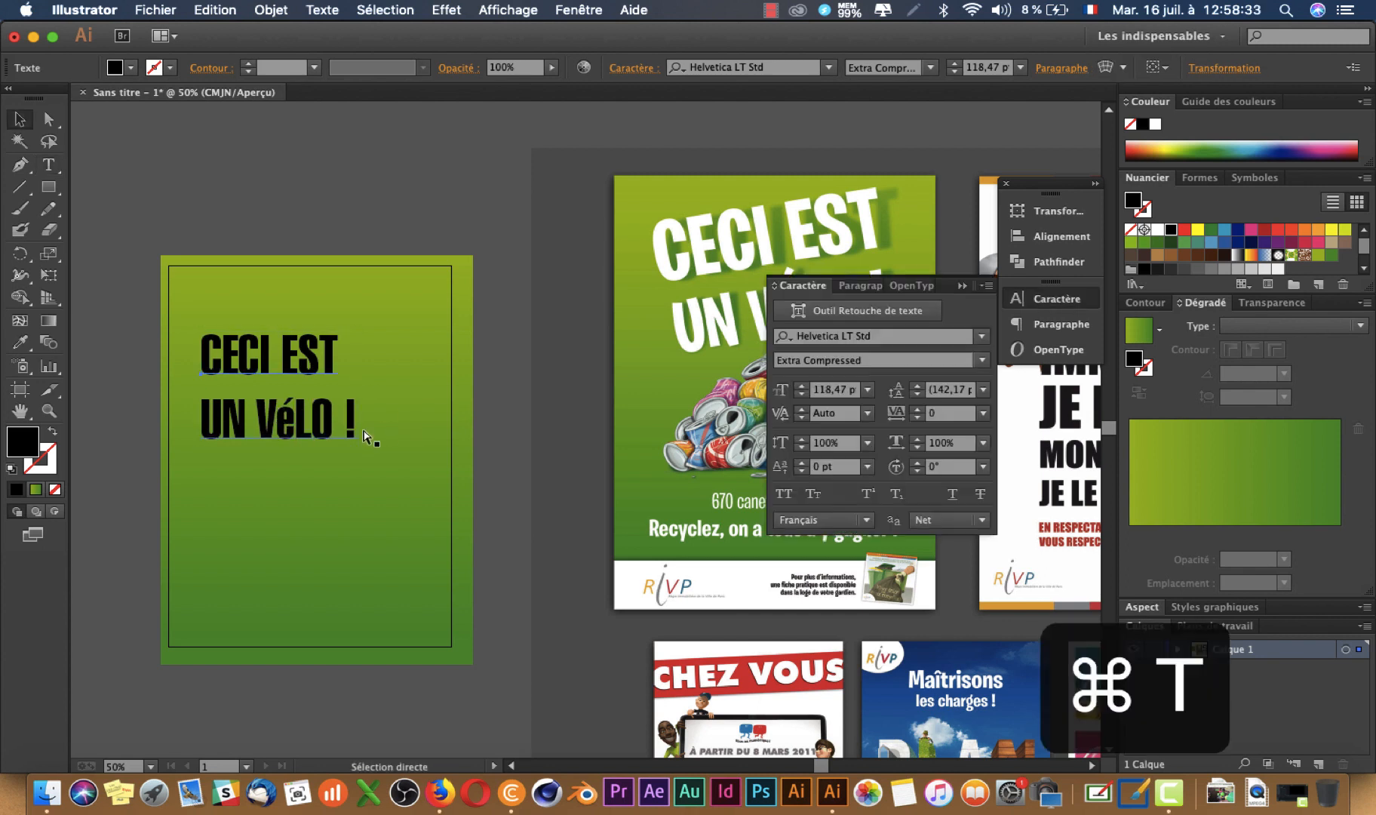
pyautogui.click(780, 495)
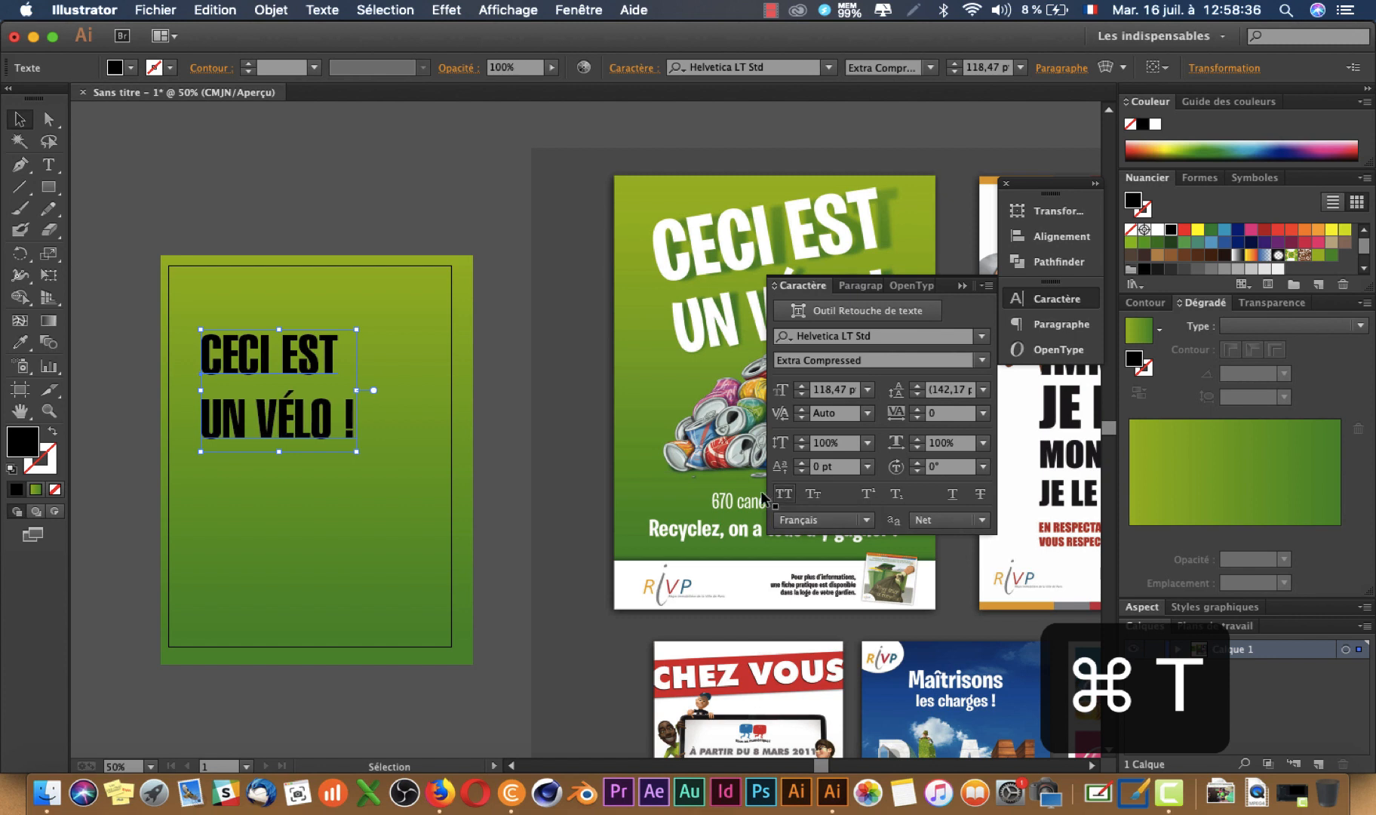
pyautogui.click(1045, 302)
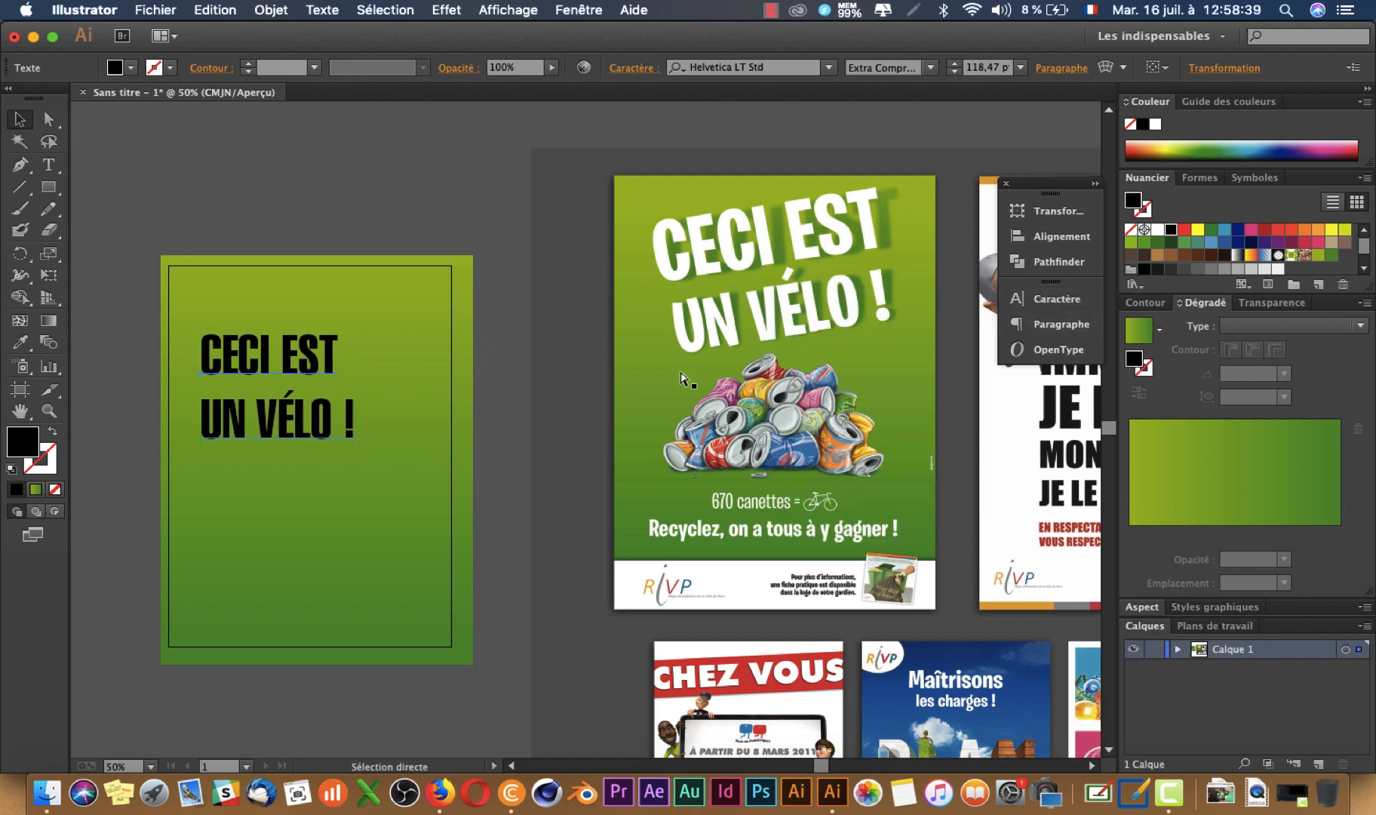
# Tighten the leading between the two title lines to 116 pt and deselect the text
pyautogui.click(1057, 299)
pyautogui.click(915, 394)
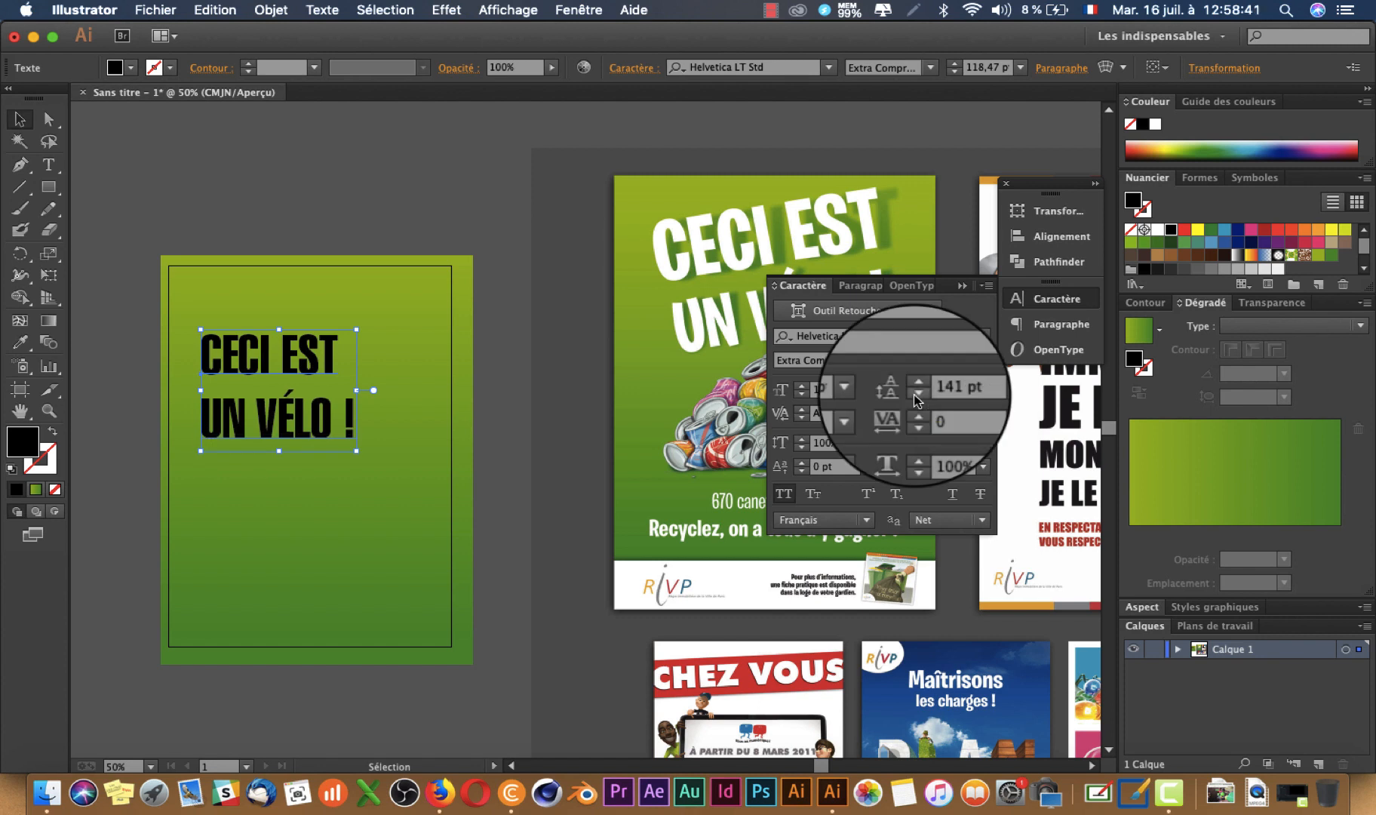
pyautogui.click(915, 394)
pyautogui.click(915, 395)
pyautogui.click(916, 395)
pyautogui.click(513, 341)
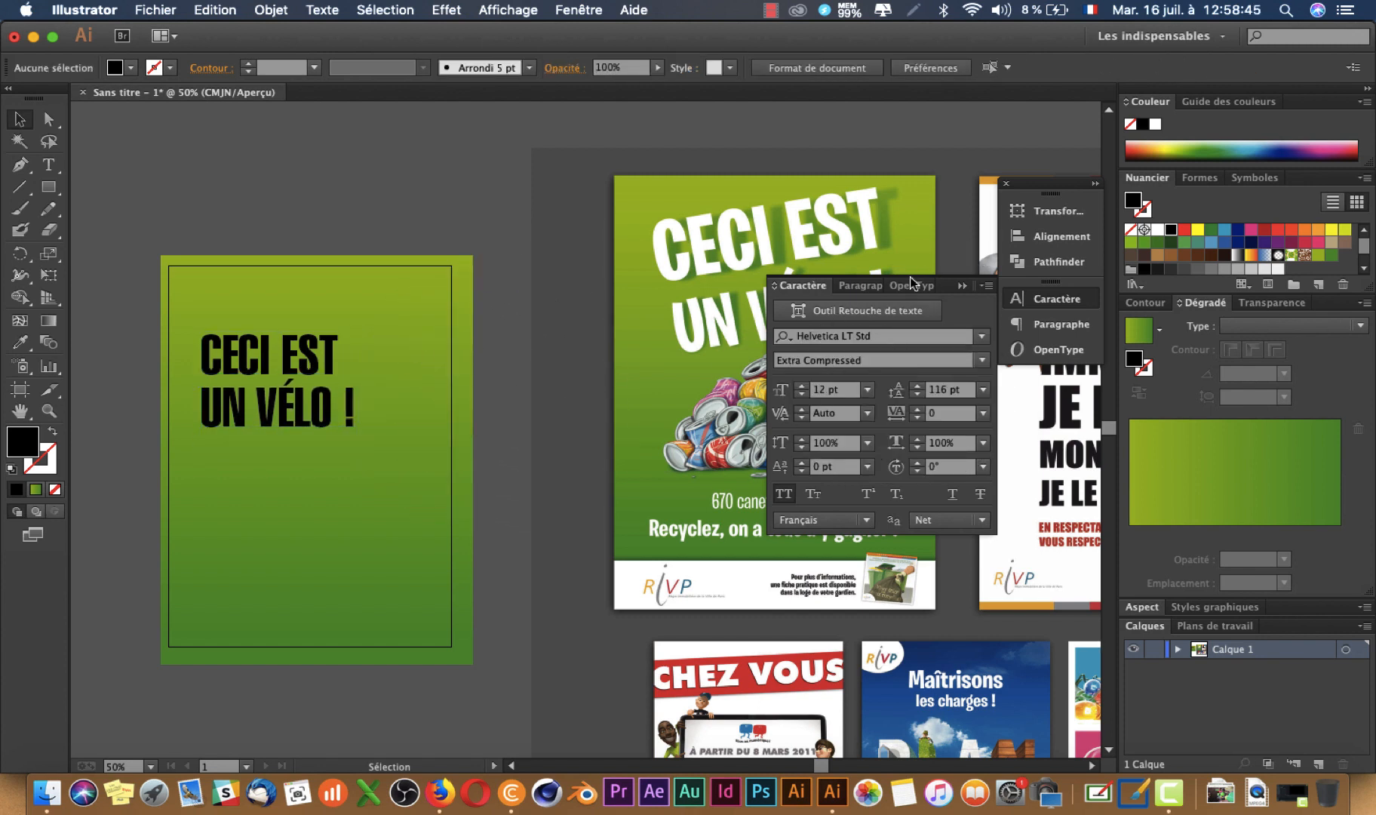
pyautogui.click(962, 286)
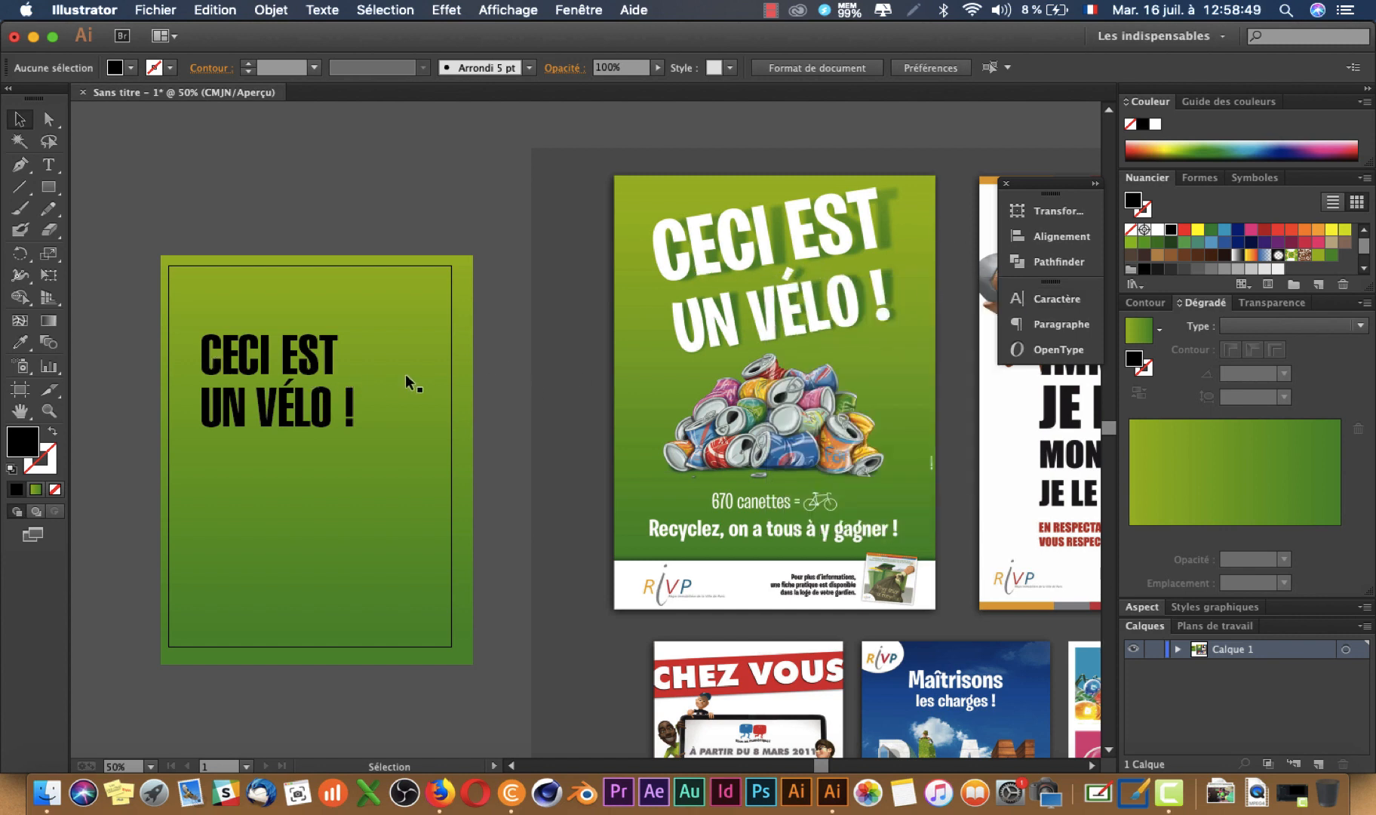
# Enlarge only the first title line, "CECI EST", to 140 pt
pyautogui.doubleClick(244, 370)
pyautogui.tripleClick(211, 361)
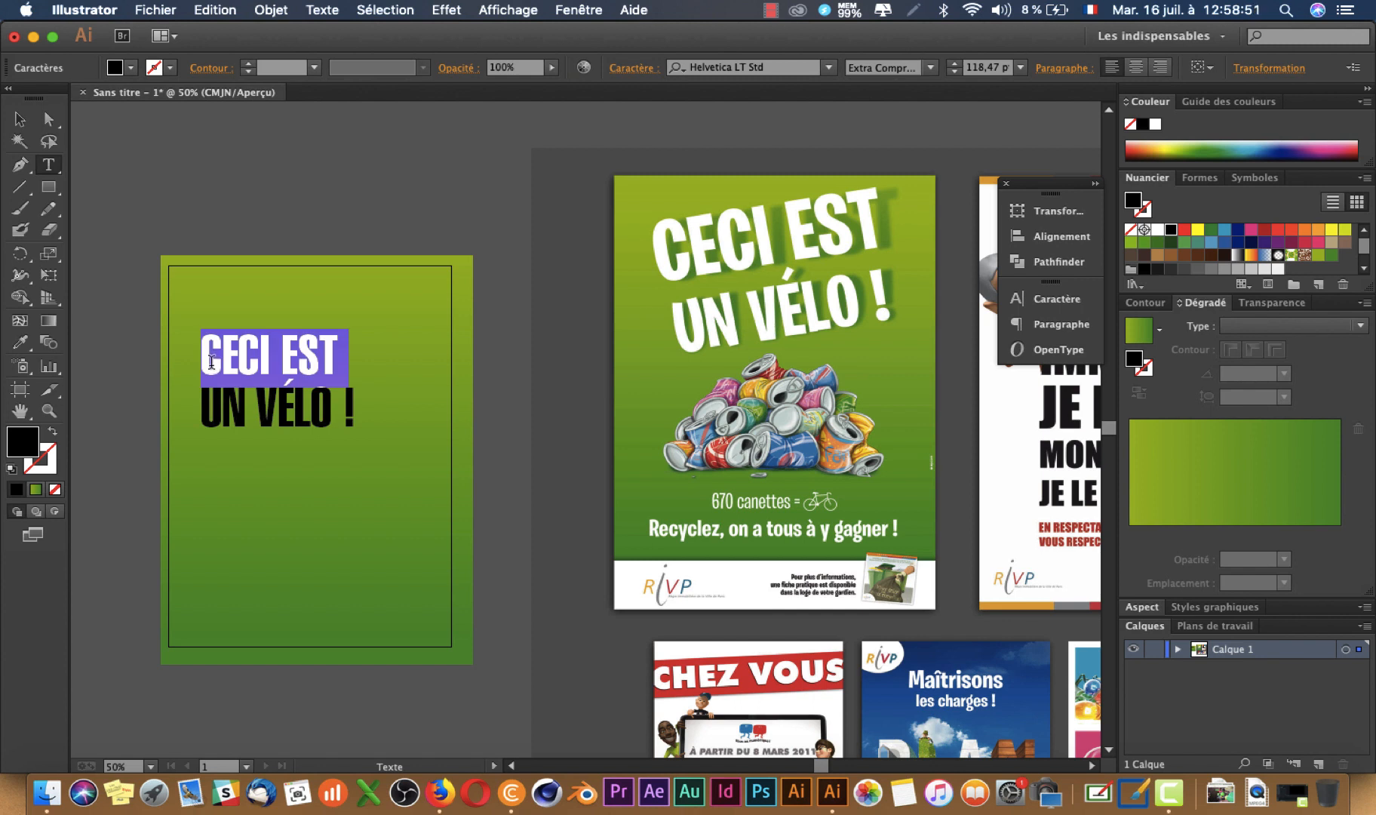
pyautogui.click(955, 64)
pyautogui.click(955, 64)
pyautogui.click(955, 65)
pyautogui.click(954, 64)
pyautogui.click(955, 64)
pyautogui.click(954, 64)
pyautogui.click(955, 65)
pyautogui.click(955, 64)
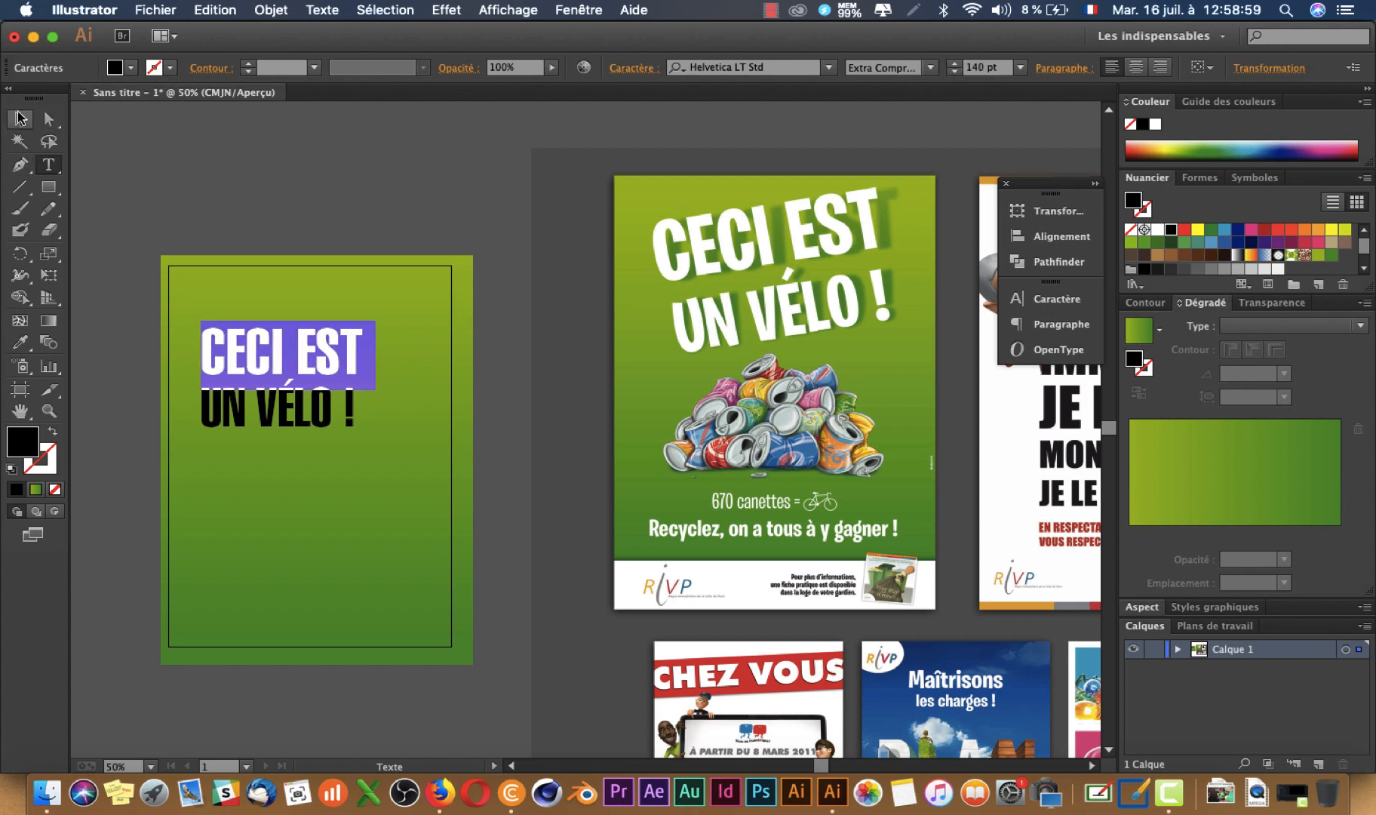
pyautogui.click(19, 117)
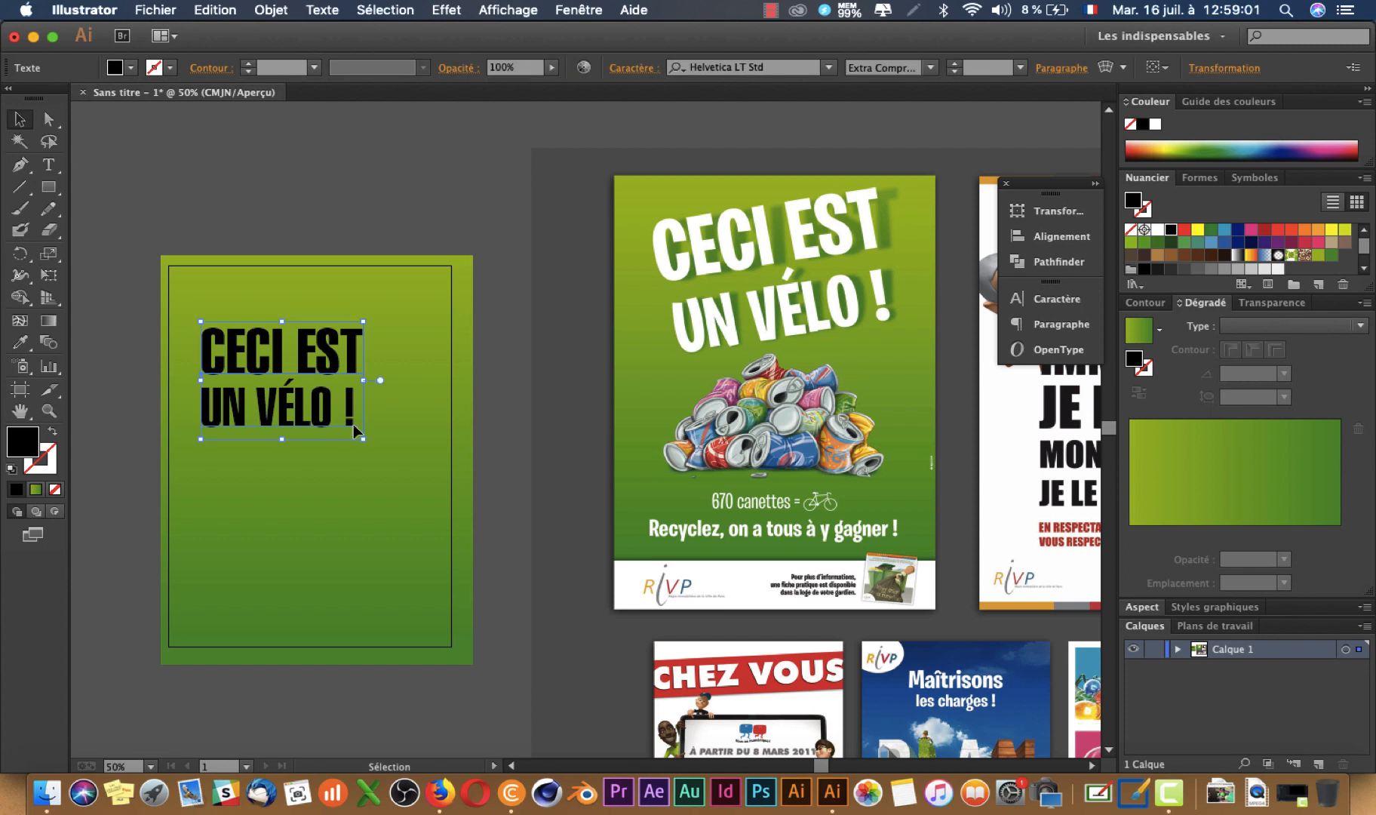
# Scale the title up to nearly the inner frame's width, place it in the upper part, and tilt it slightly counter-clockwise
pyautogui.moveTo(363, 439); pyautogui.dragTo(440, 496)
pyautogui.moveTo(318, 386); pyautogui.dragTo(298, 326)
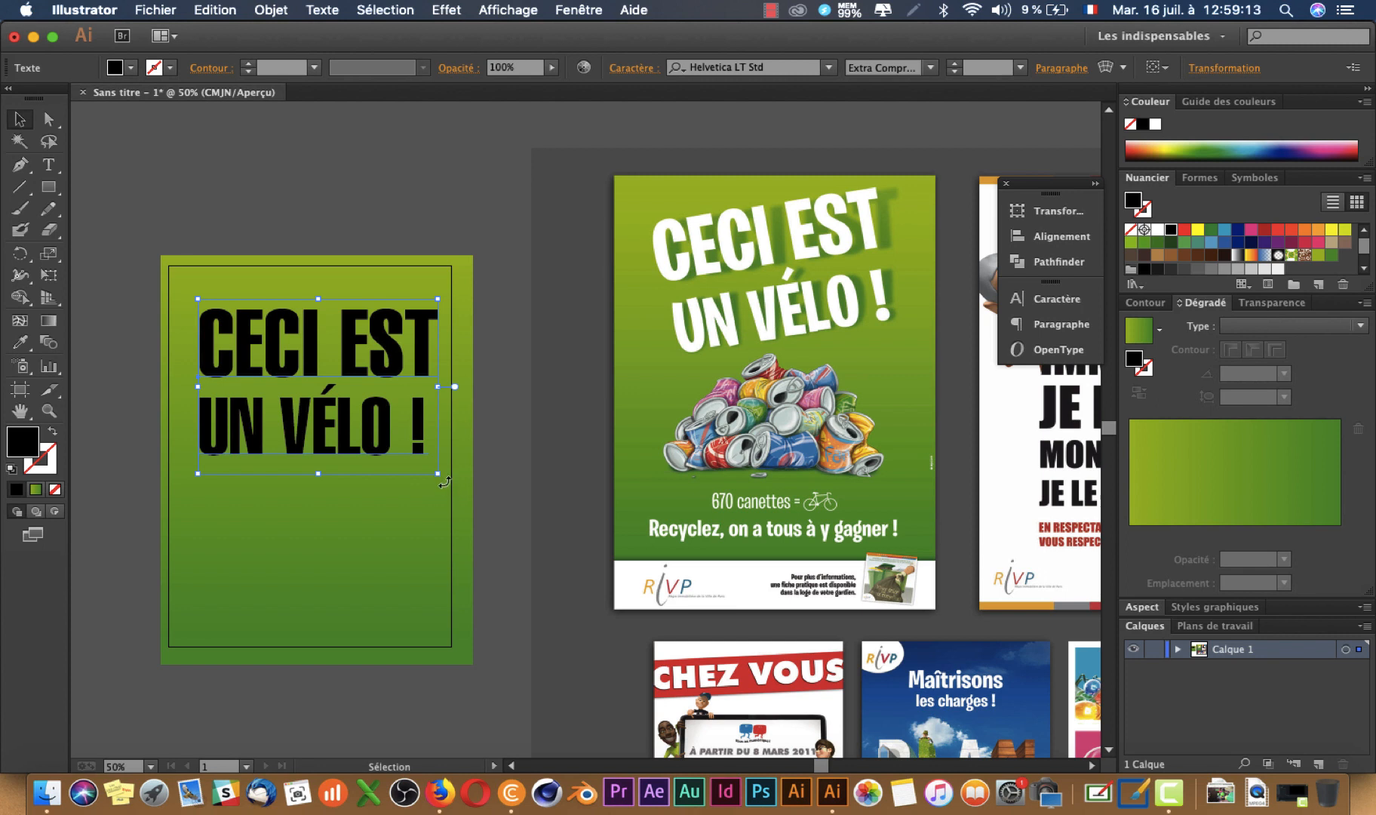
pyautogui.moveTo(444, 483); pyautogui.dragTo(451, 476)
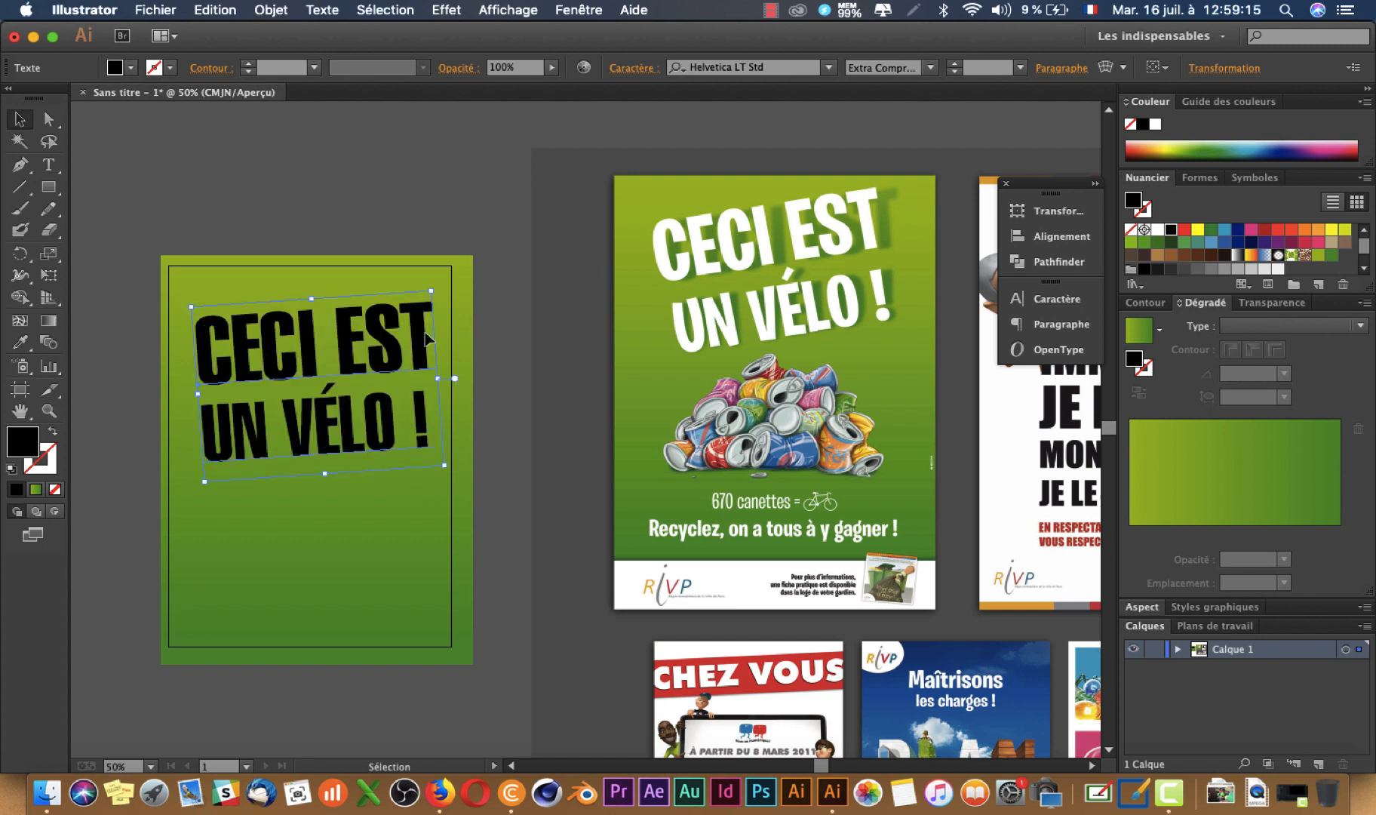
pyautogui.click(386, 231)
pyautogui.click(298, 456)
pyautogui.press('a')
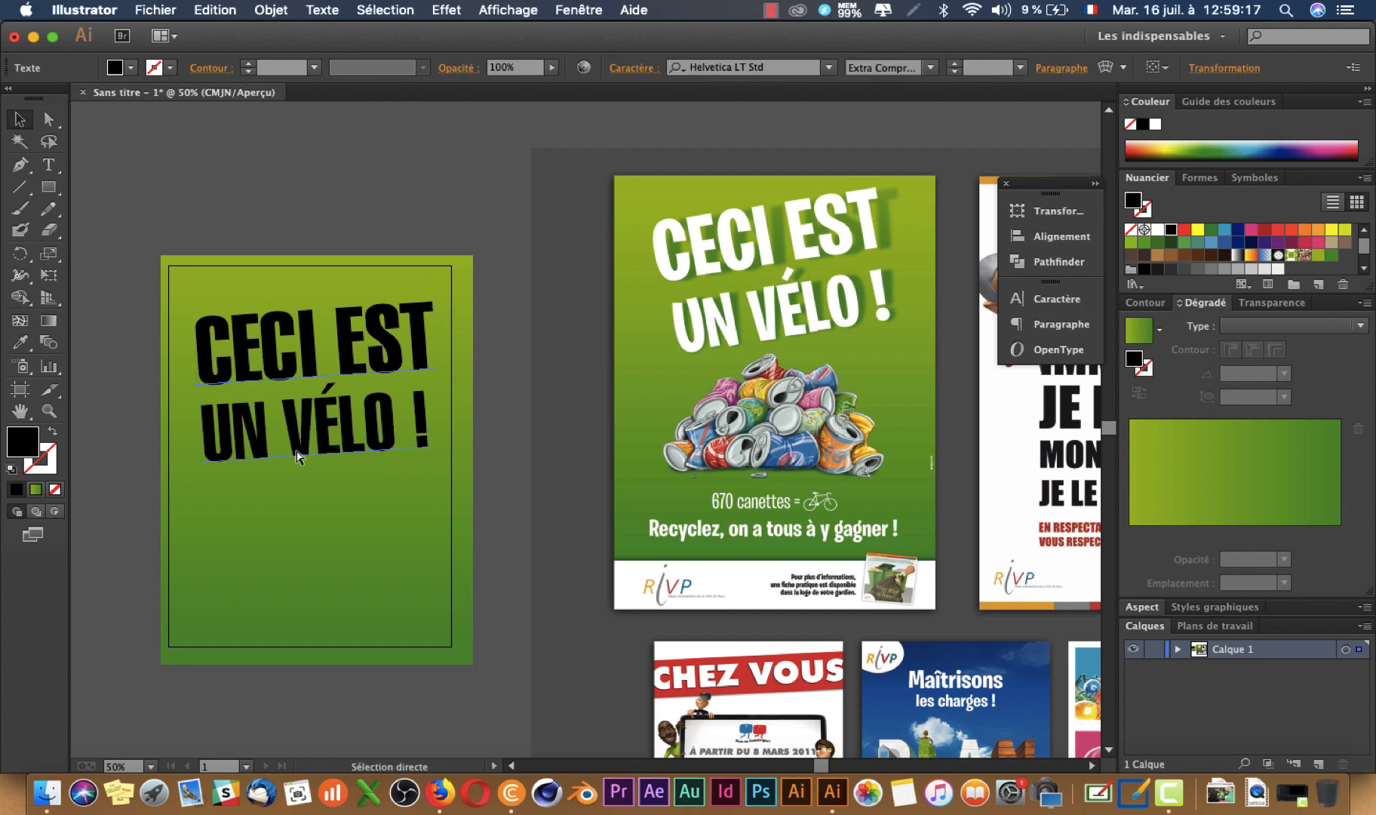
# Try moving the tilted title up over the background's upper edge, and undo the move
pyautogui.press('v')
pyautogui.moveTo(227, 377); pyautogui.dragTo(243, 216)
pyautogui.press('a')
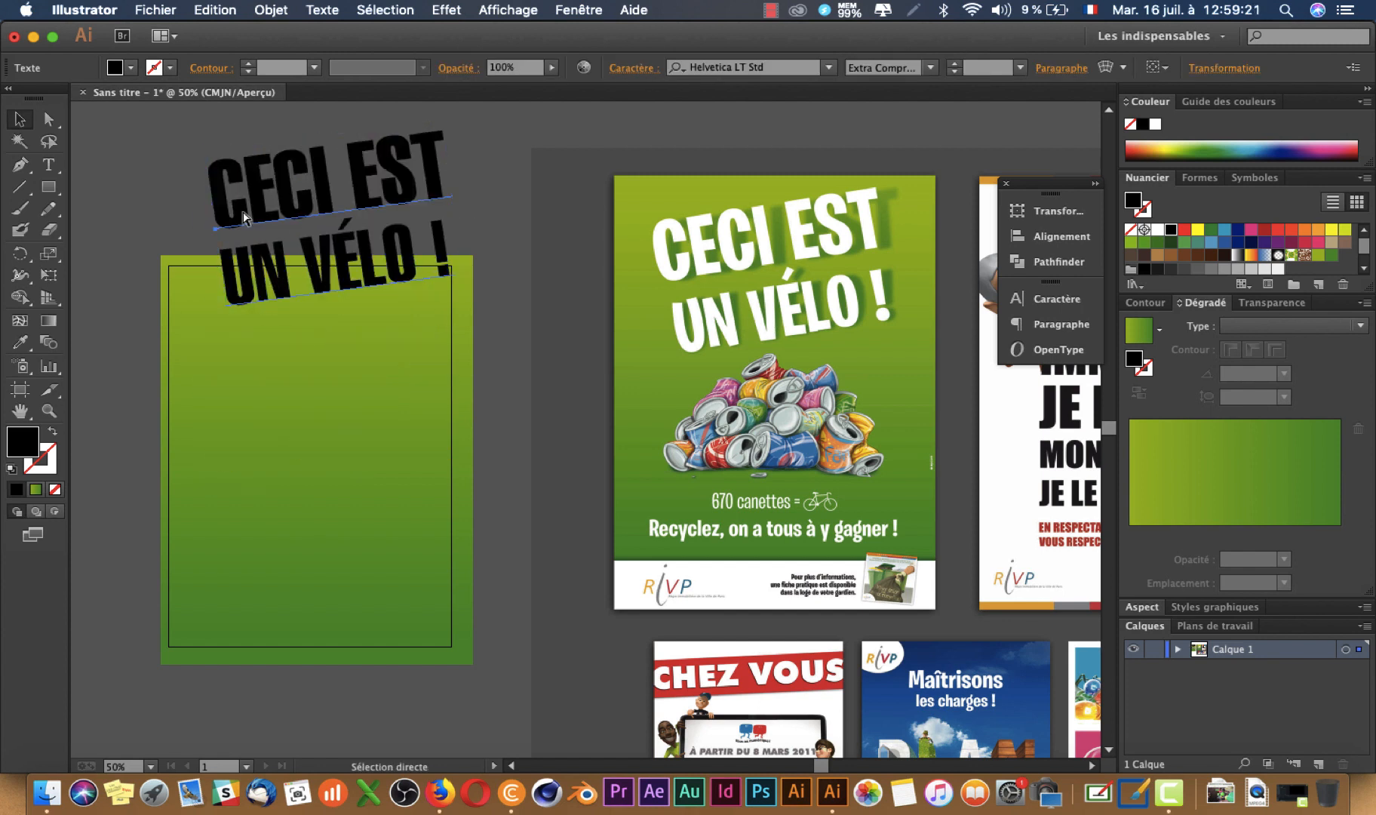
pyautogui.press('v')
pyautogui.press('super+z')
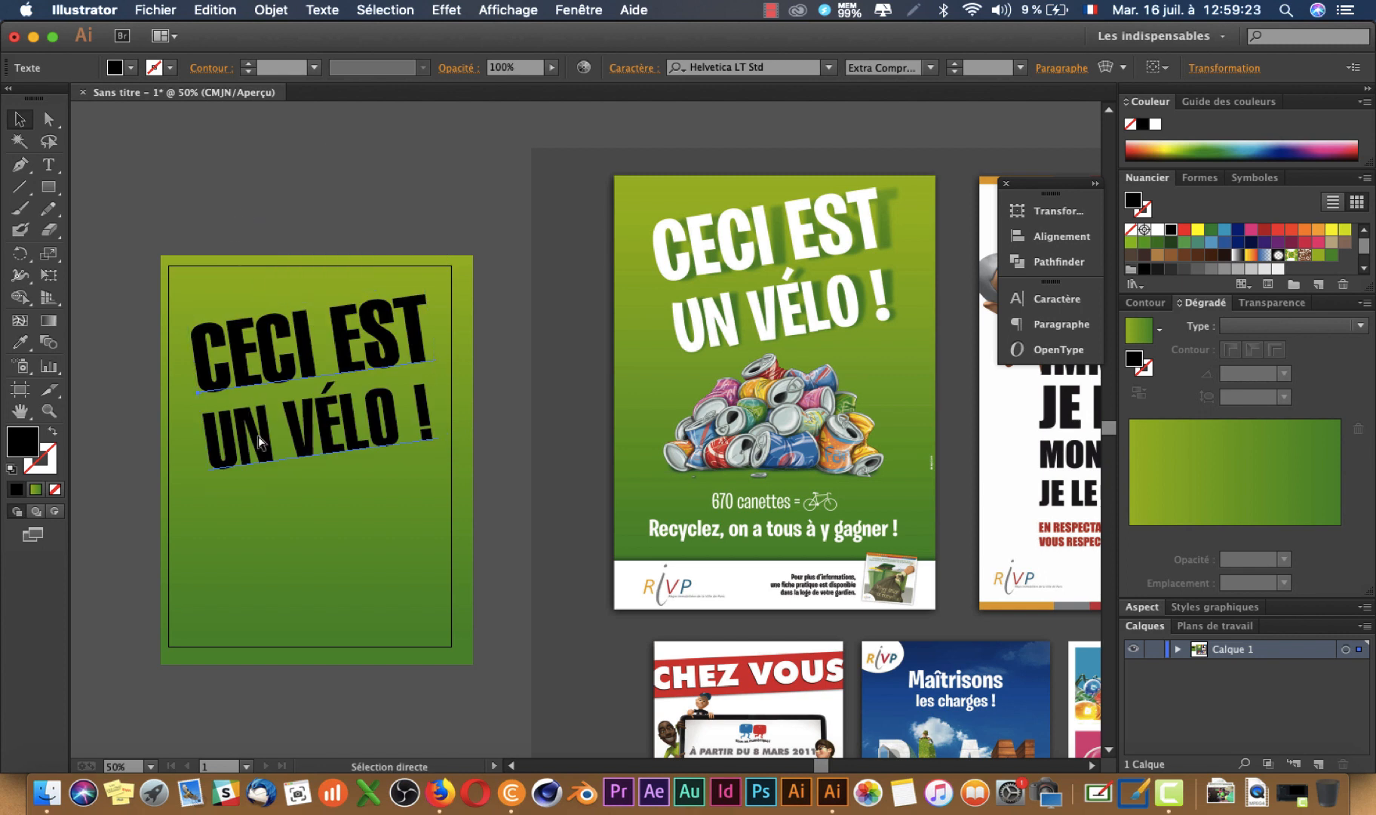
# Paste a copy of the title exactly over the black original and fill the copy with white
pyautogui.press('super+v')
pyautogui.press('a')
pyautogui.press('super+z')
pyautogui.press('v')
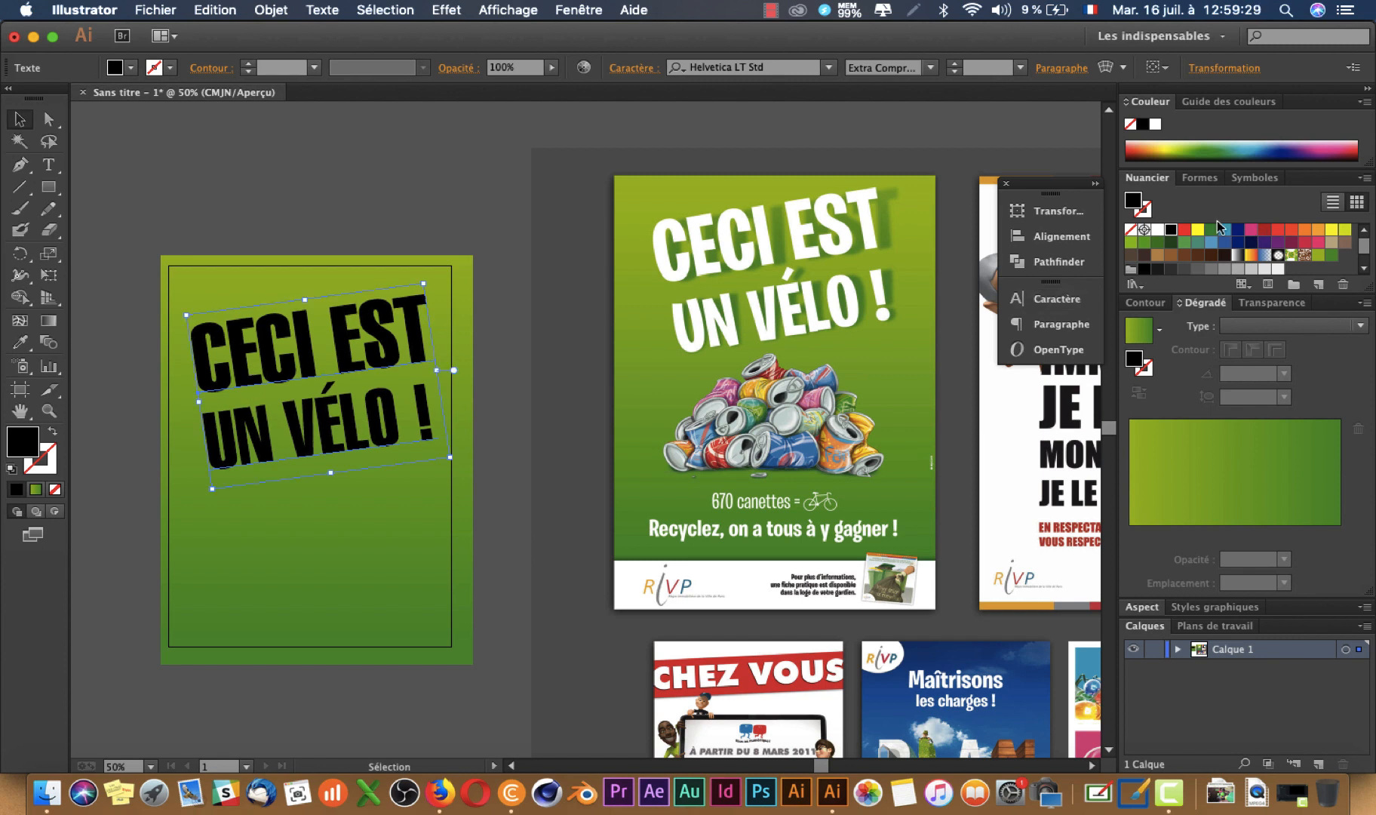
pyautogui.click(1159, 230)
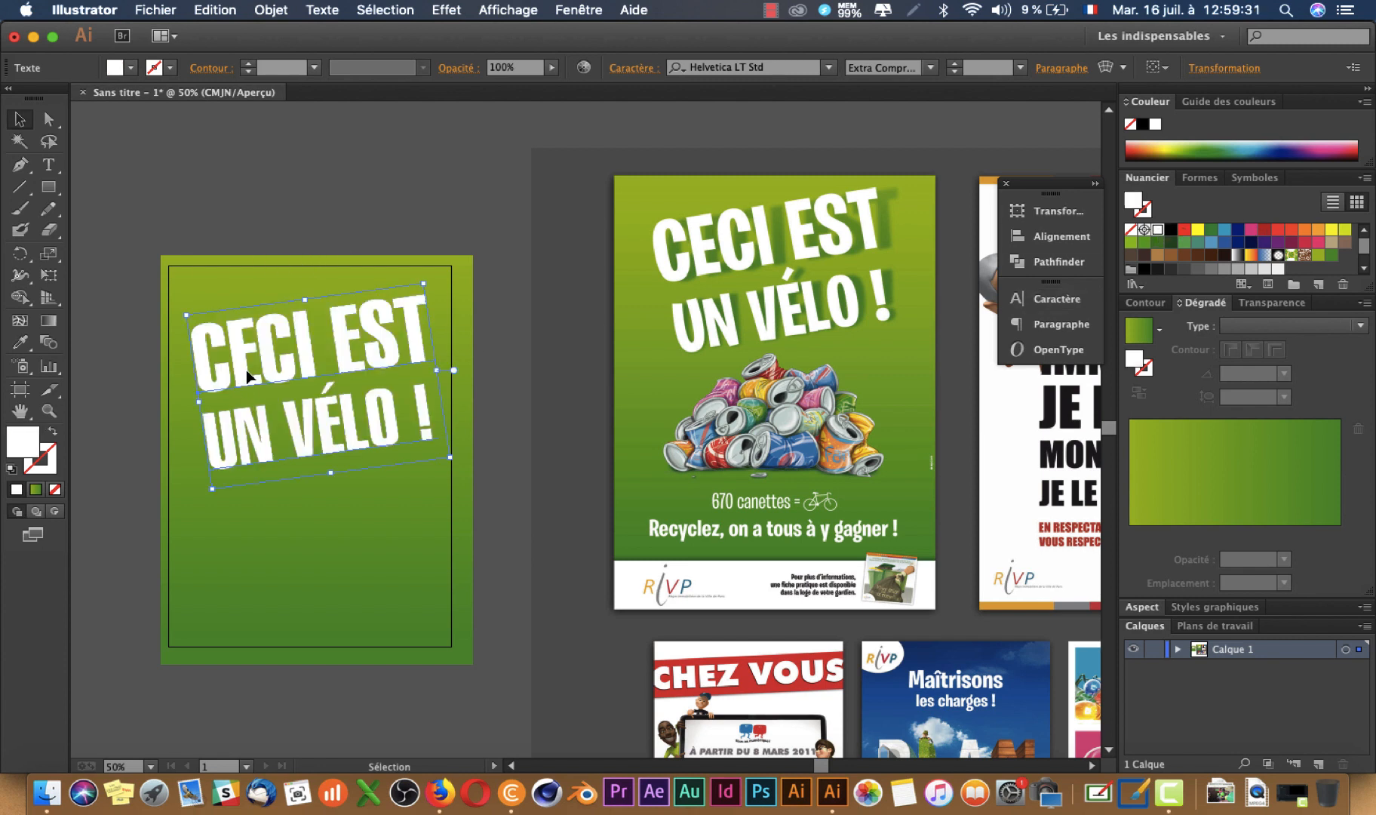
pyautogui.moveTo(249, 377); pyautogui.dragTo(135, 330)
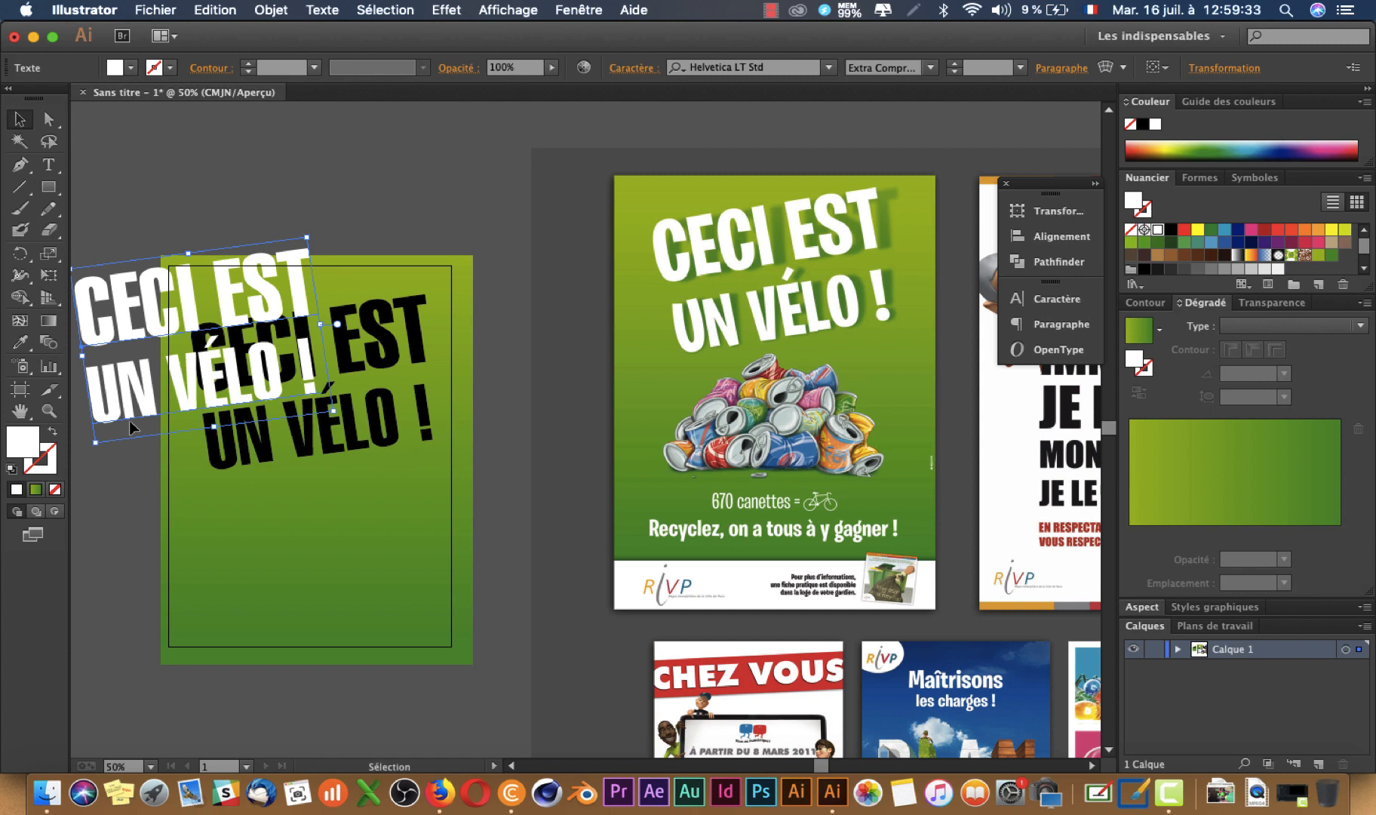
pyautogui.press('super+z')
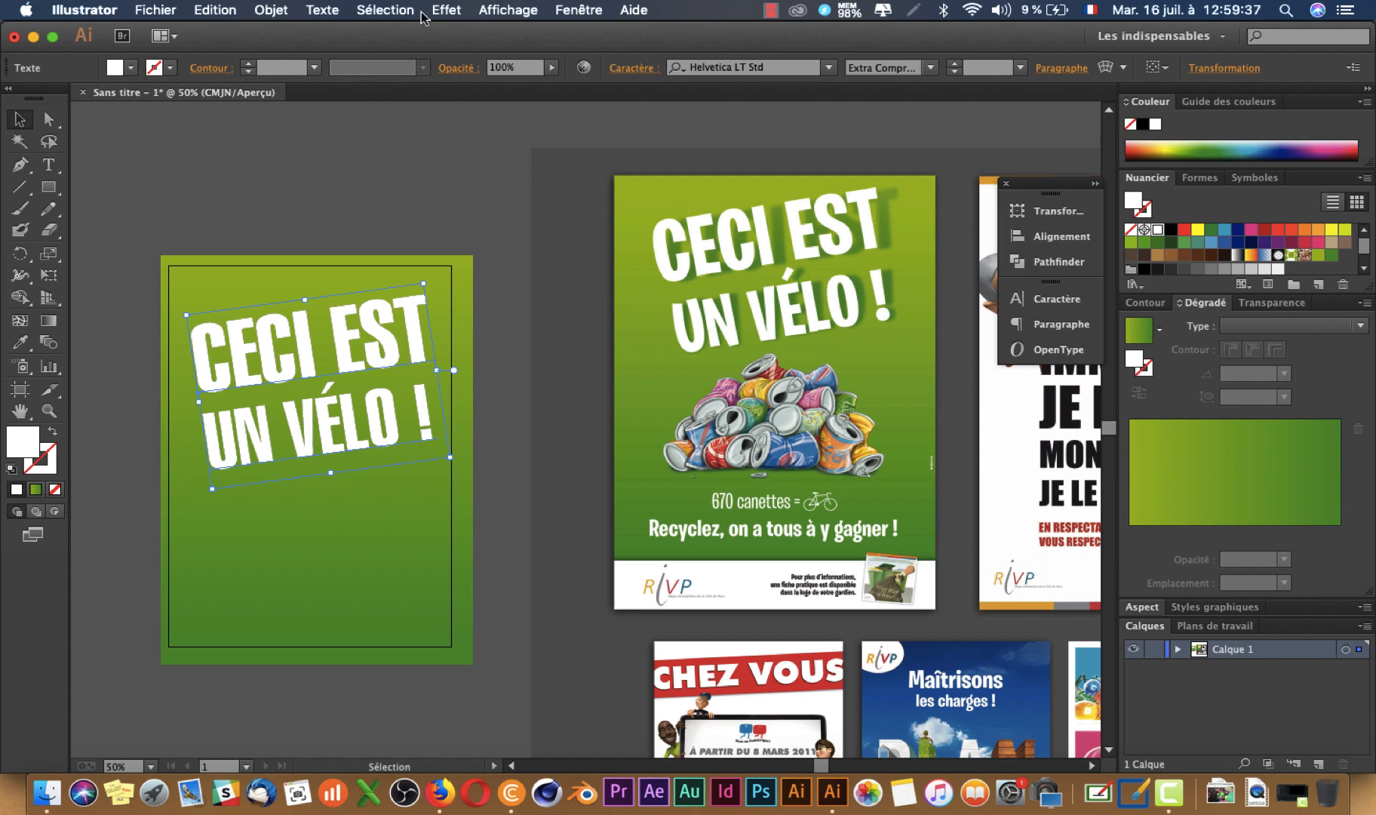
# Apply the Distorsion manuelle effect to the white title, shifting its two upper corners slightly left and down to uncover the black text
pyautogui.click(451, 15)
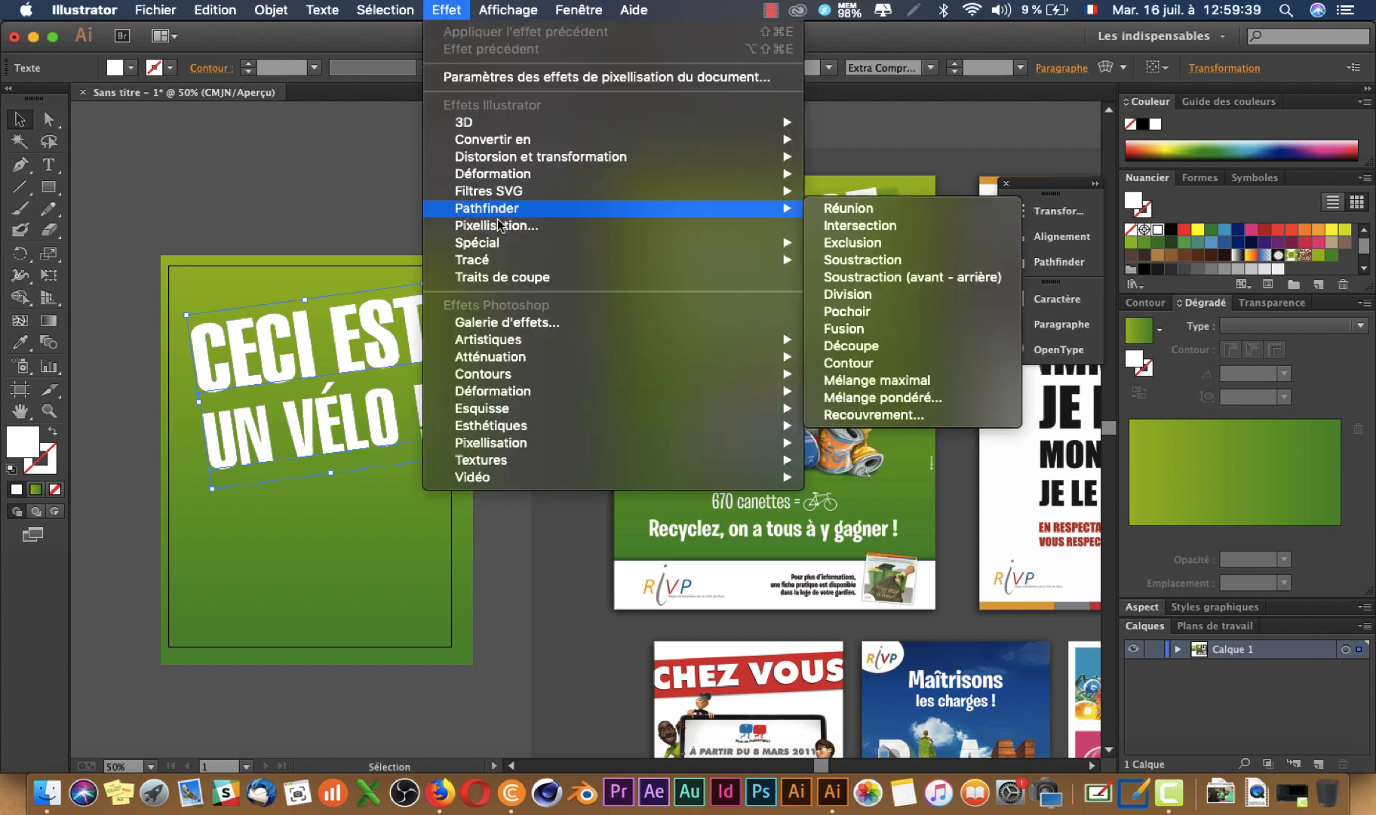
pyautogui.moveTo(522, 194)
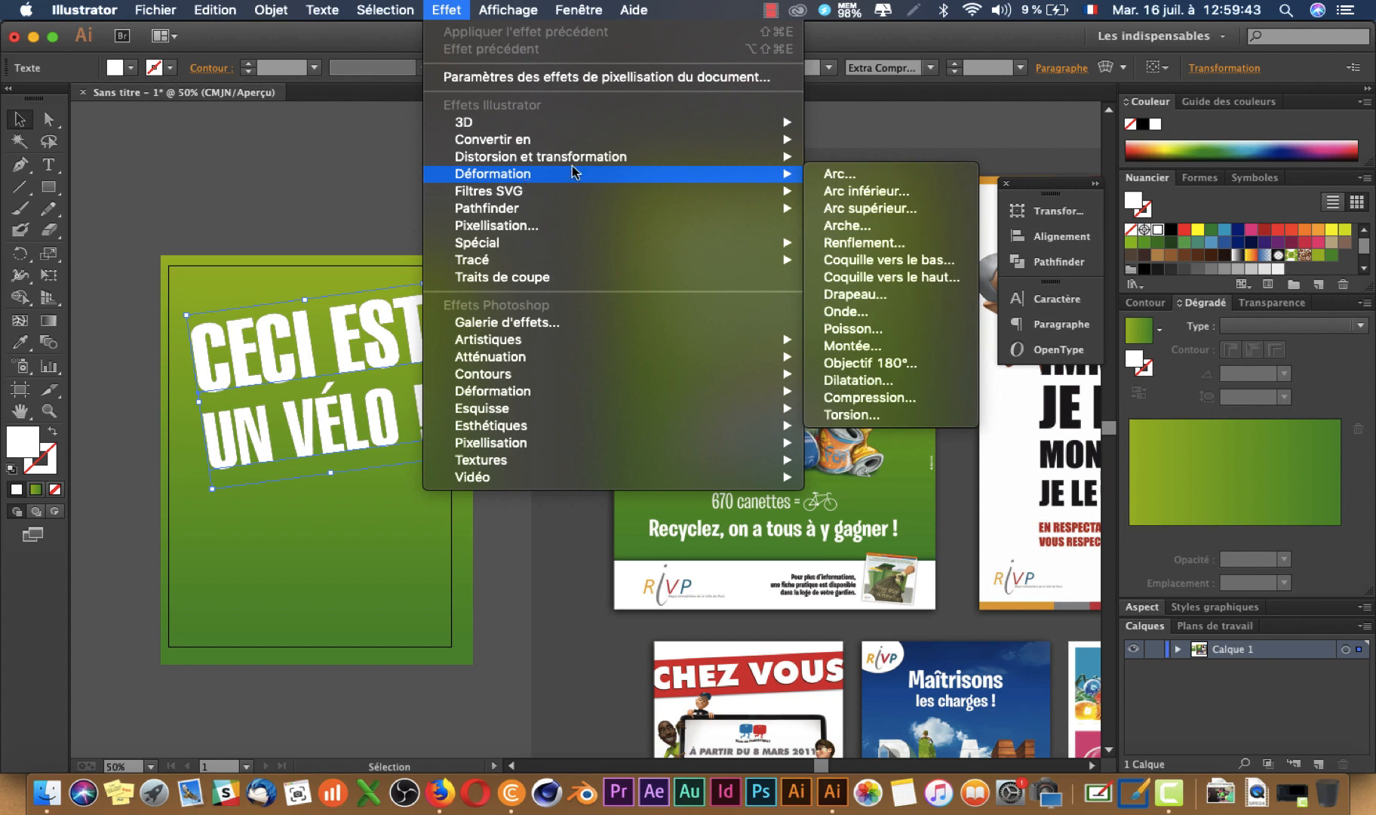
pyautogui.moveTo(582, 163)
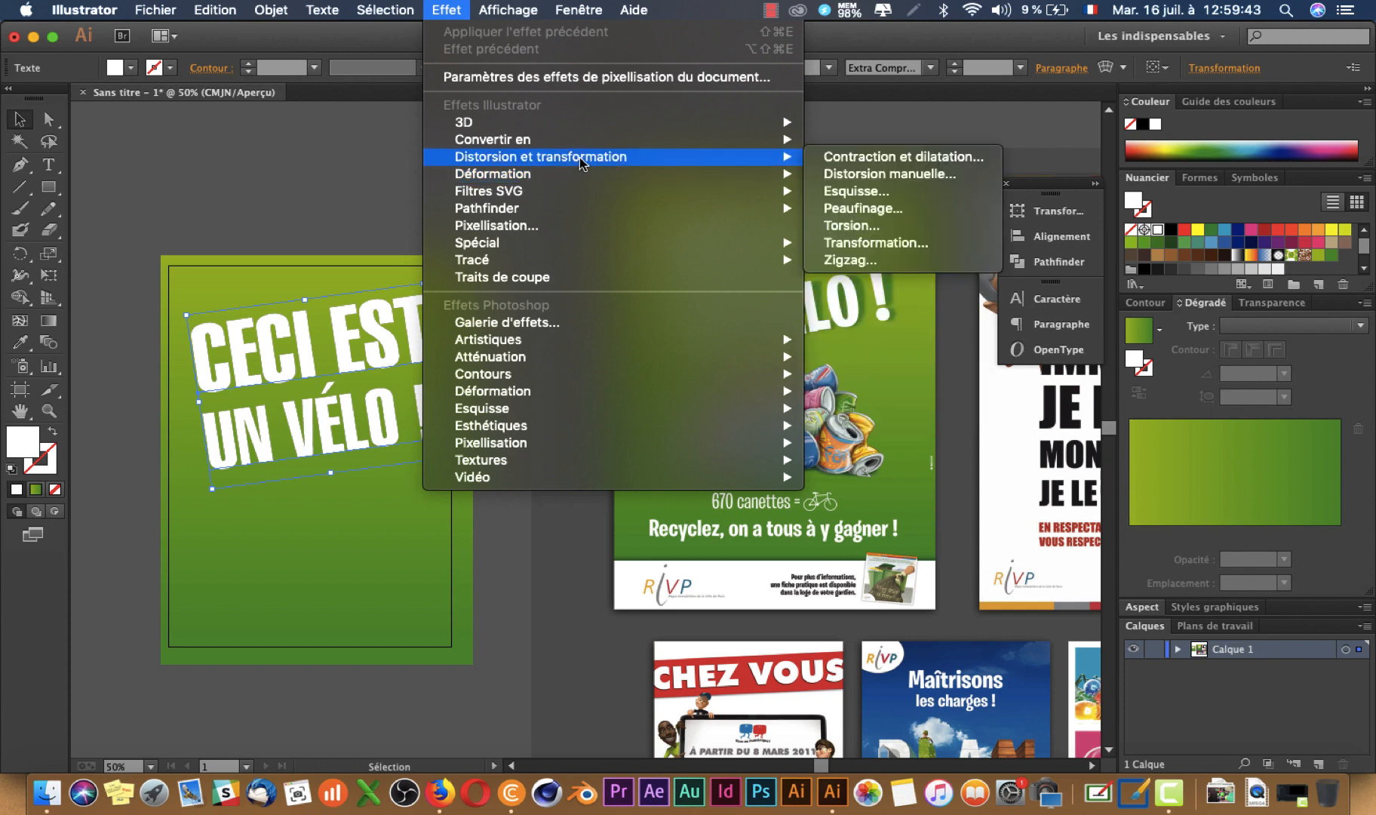
pyautogui.click(921, 174)
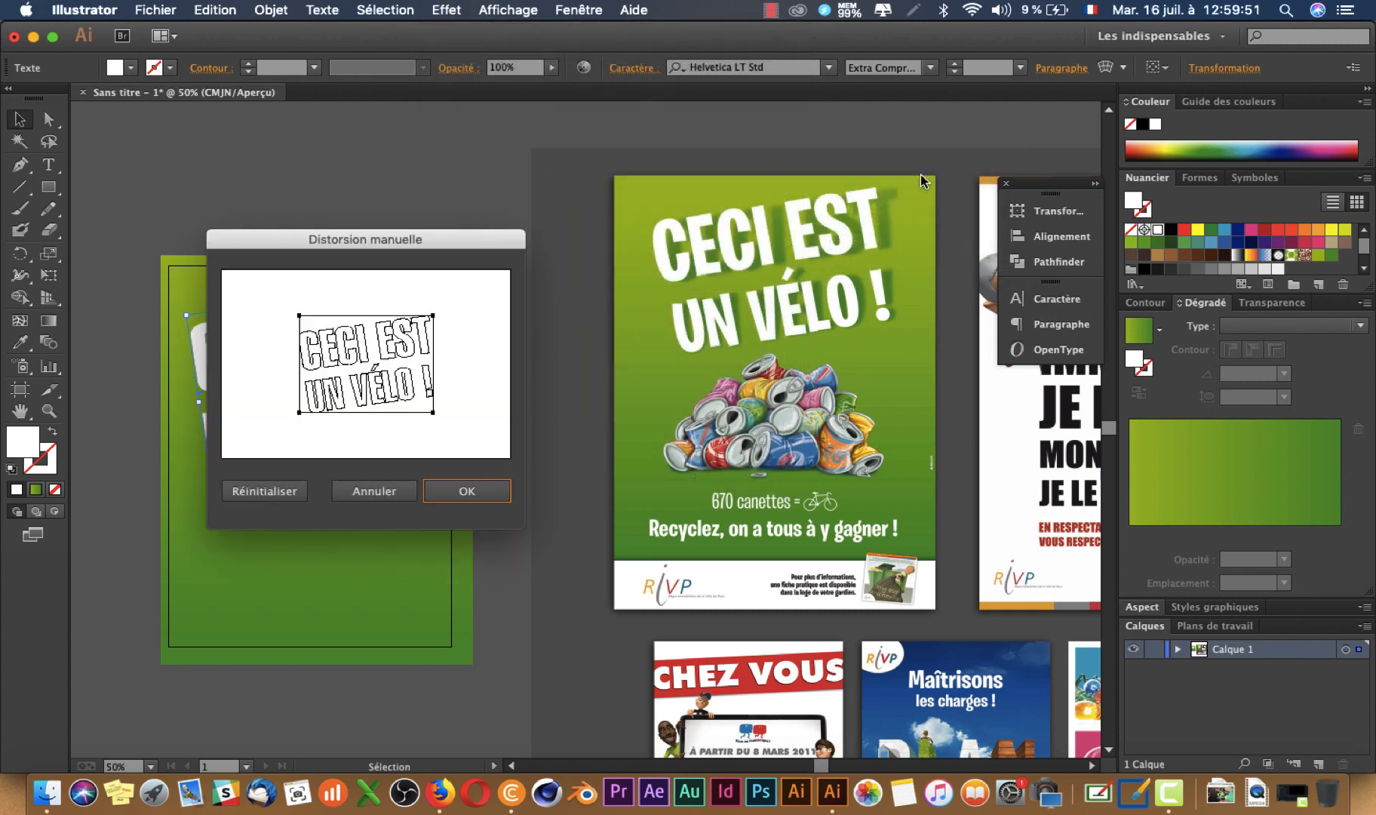
pyautogui.moveTo(300, 317); pyautogui.dragTo(291, 321)
pyautogui.moveTo(433, 315); pyautogui.dragTo(427, 323)
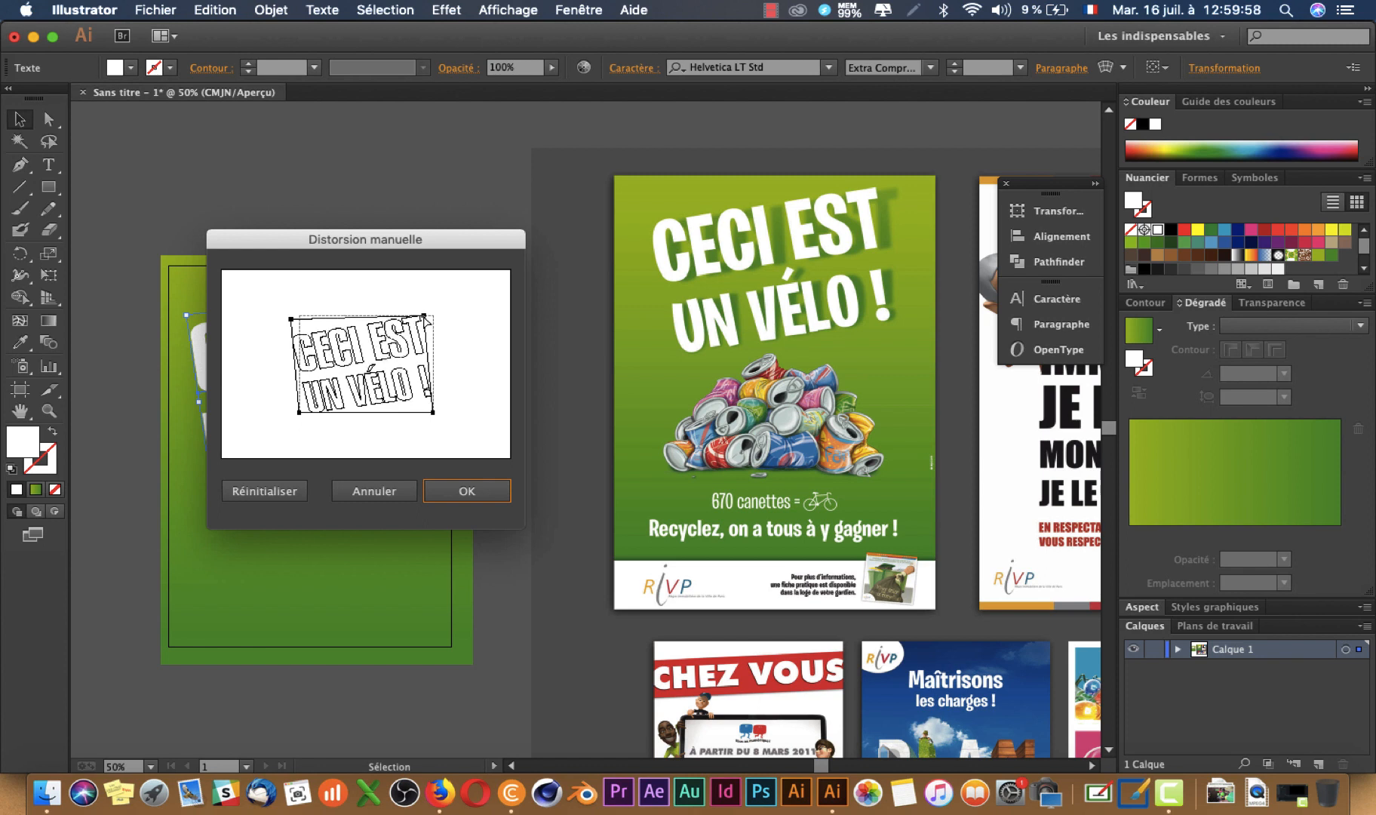
pyautogui.click(483, 492)
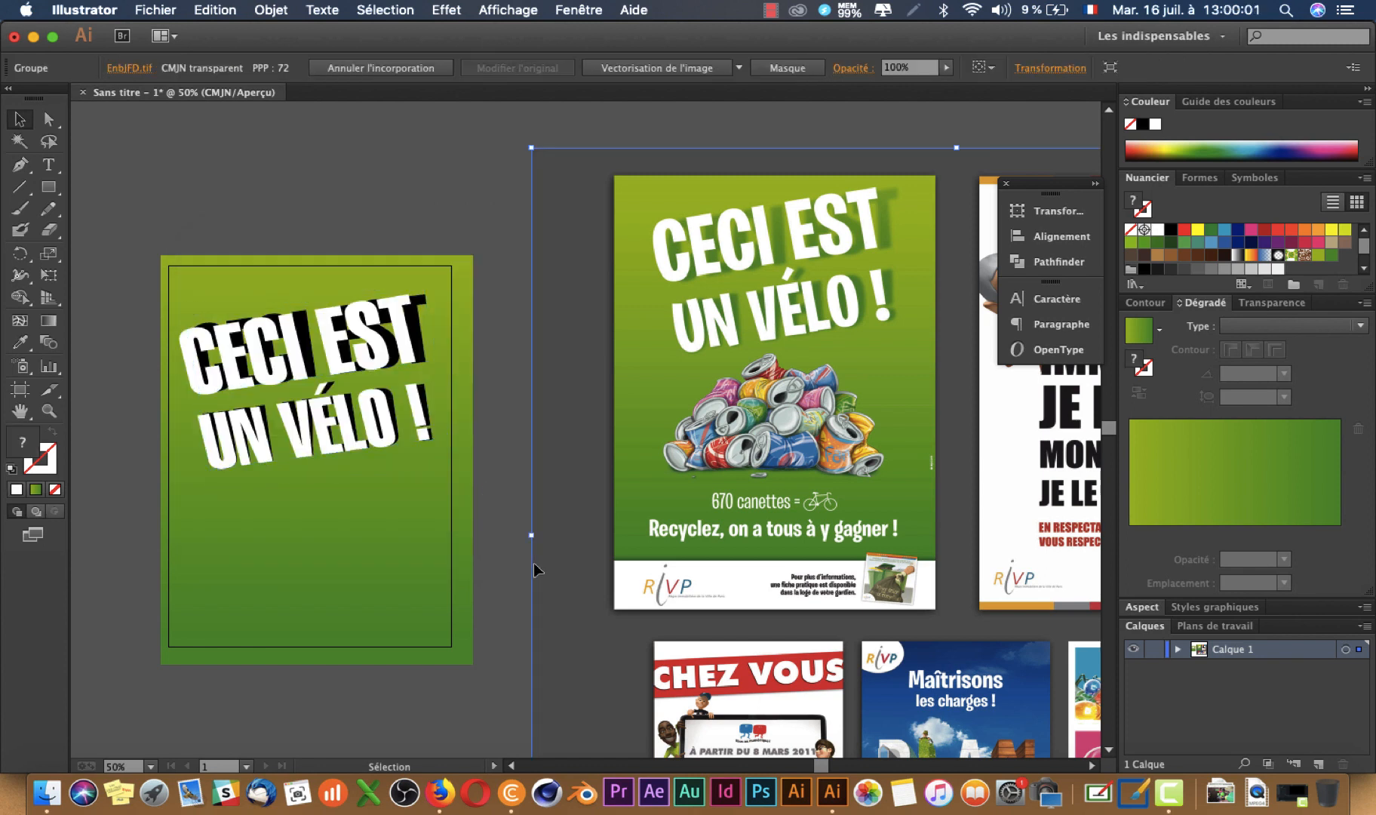
# Lock the distorted white title
pyautogui.click(271, 9)
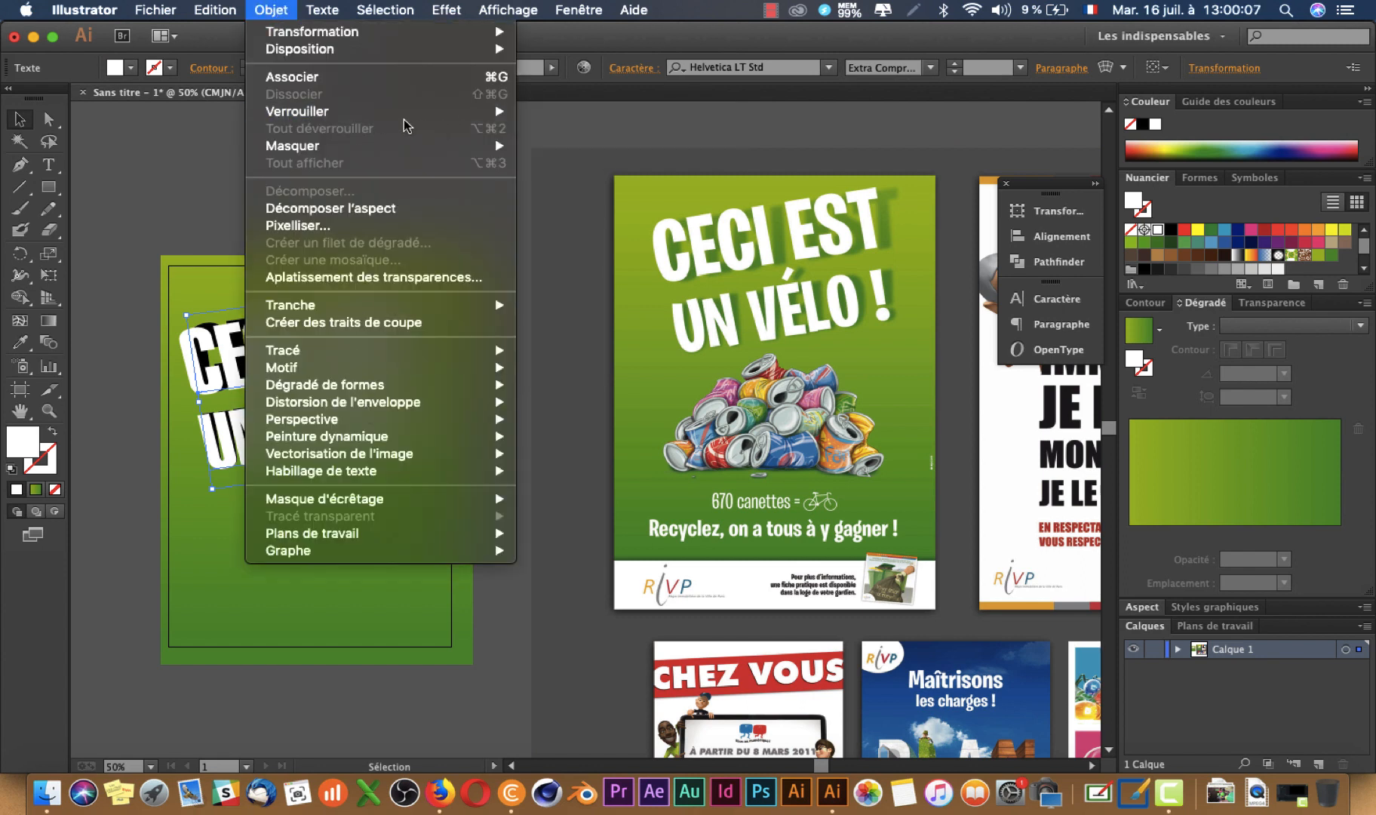
pyautogui.moveTo(460, 112)
pyautogui.click(619, 113)
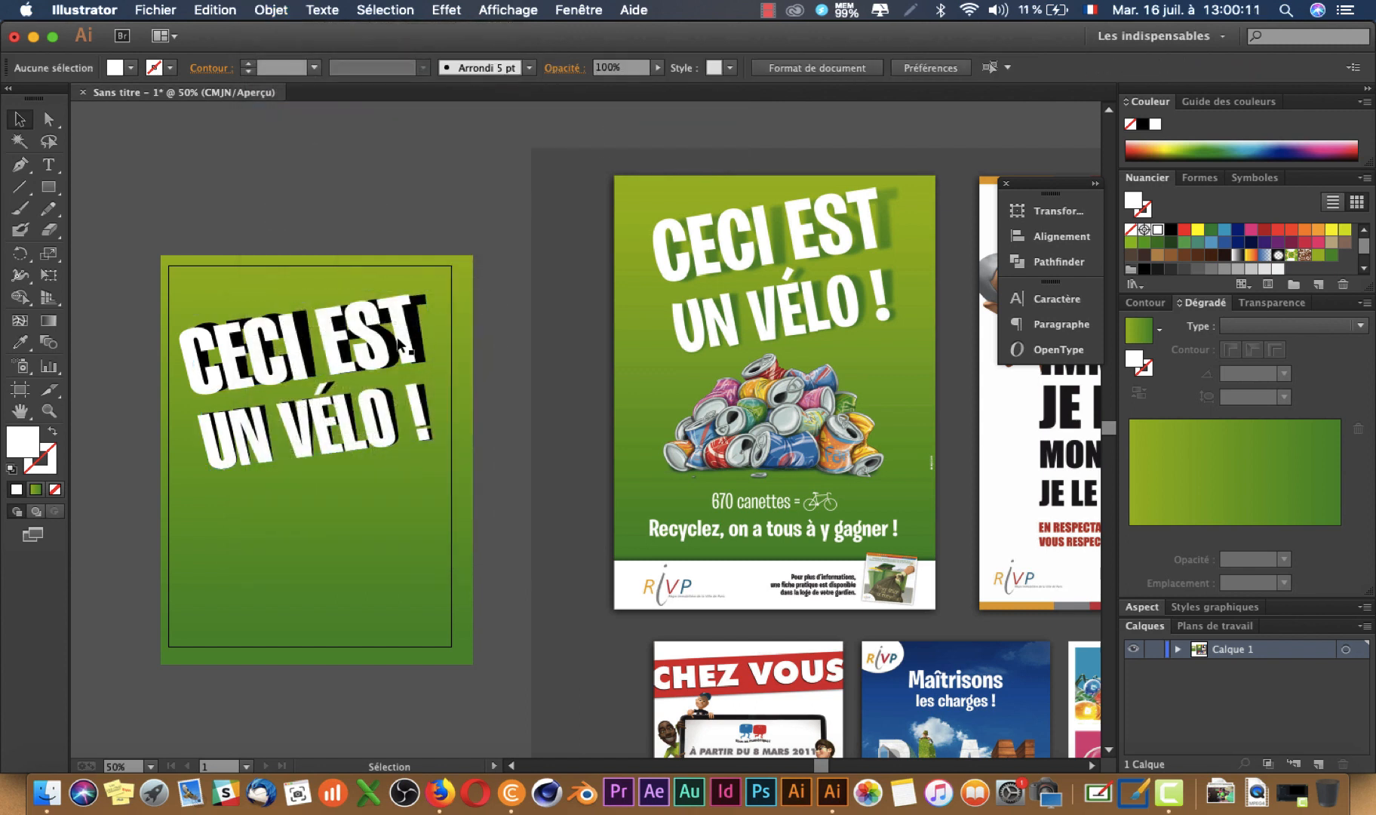
# Select the black title behind the white one and lower its opacity to 28%
pyautogui.click(397, 343)
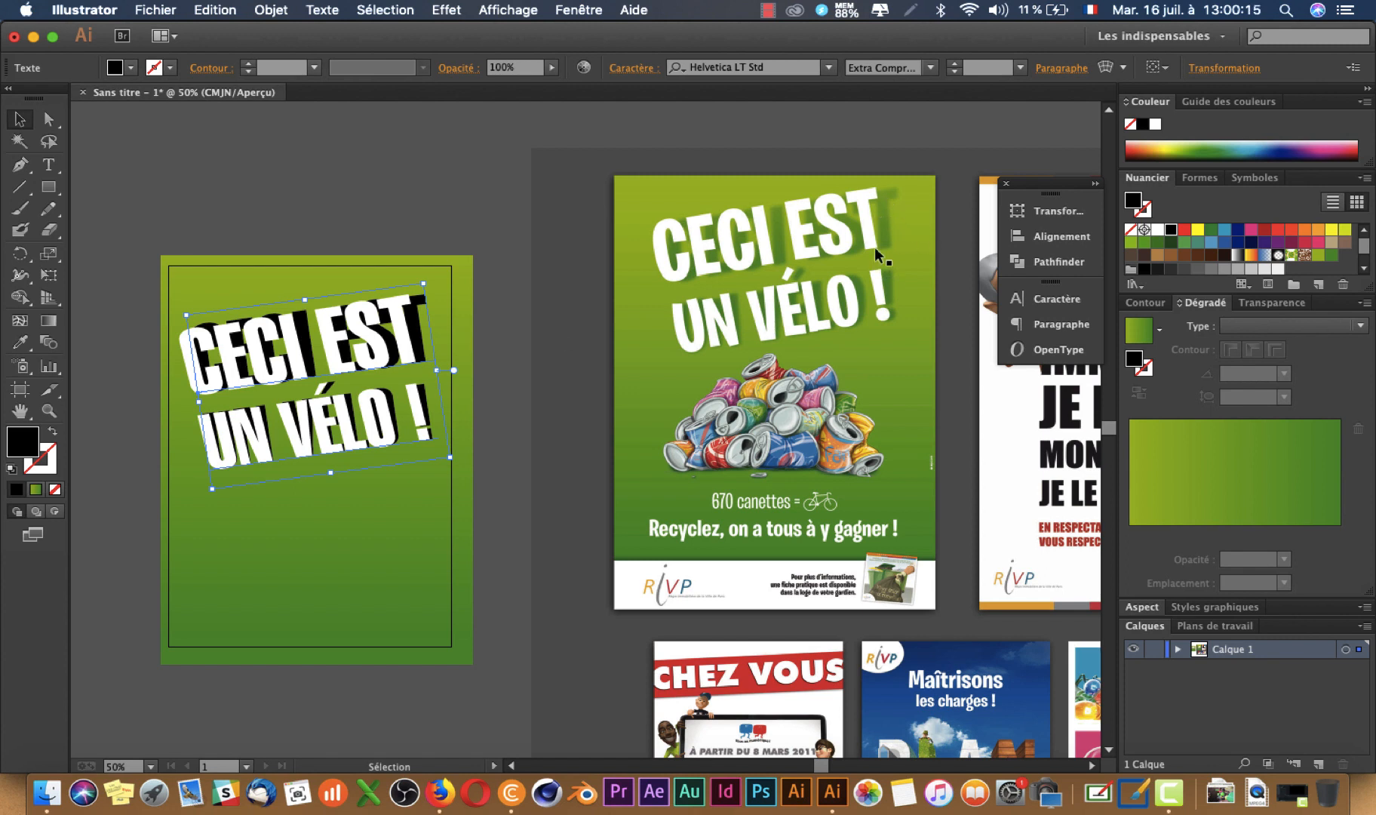
pyautogui.click(545, 66)
pyautogui.moveTo(526, 89); pyautogui.dragTo(494, 86)
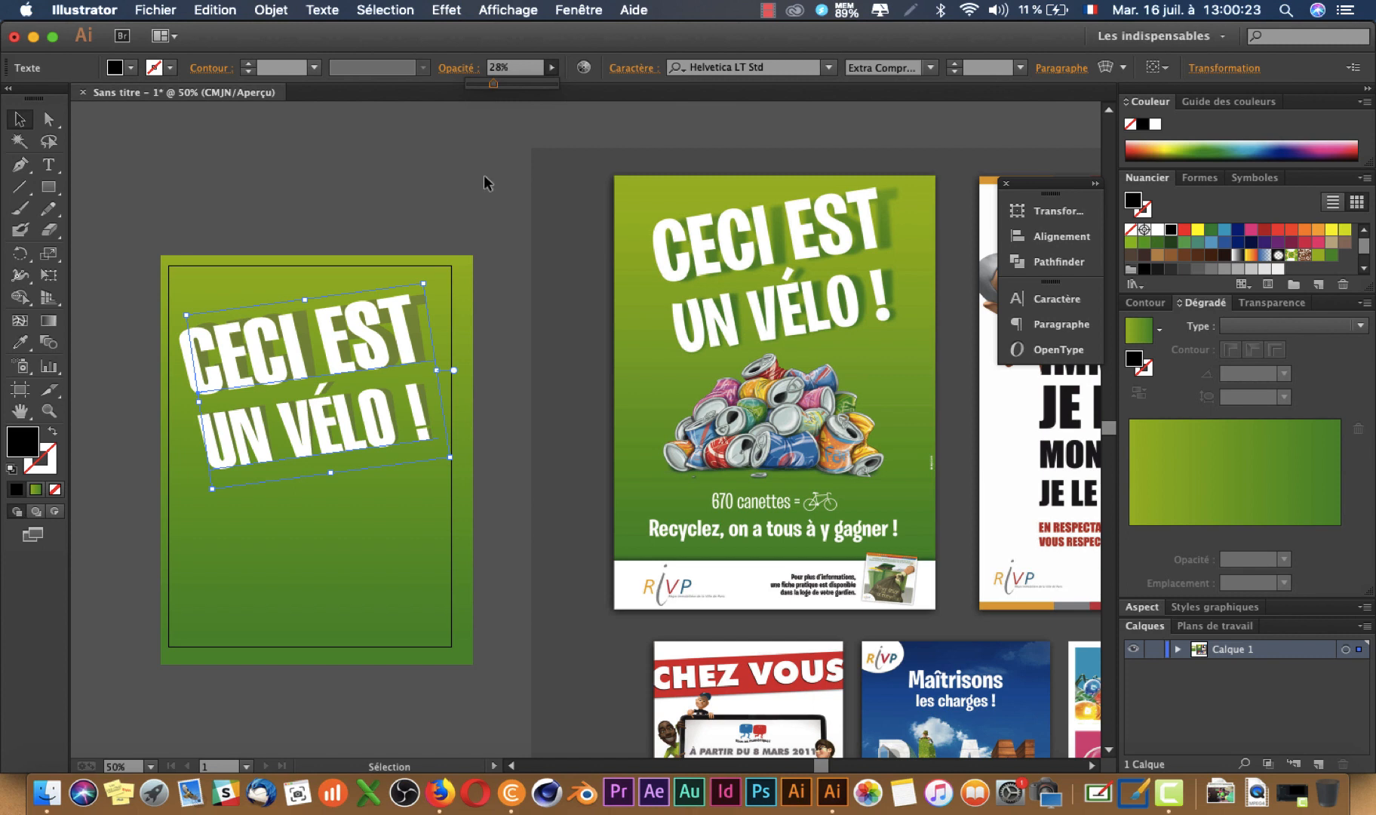
# Apply a soft Gaussian blur to the translucent black title, tuning the radius with the preview on, and deselect it
pyautogui.click(429, 10)
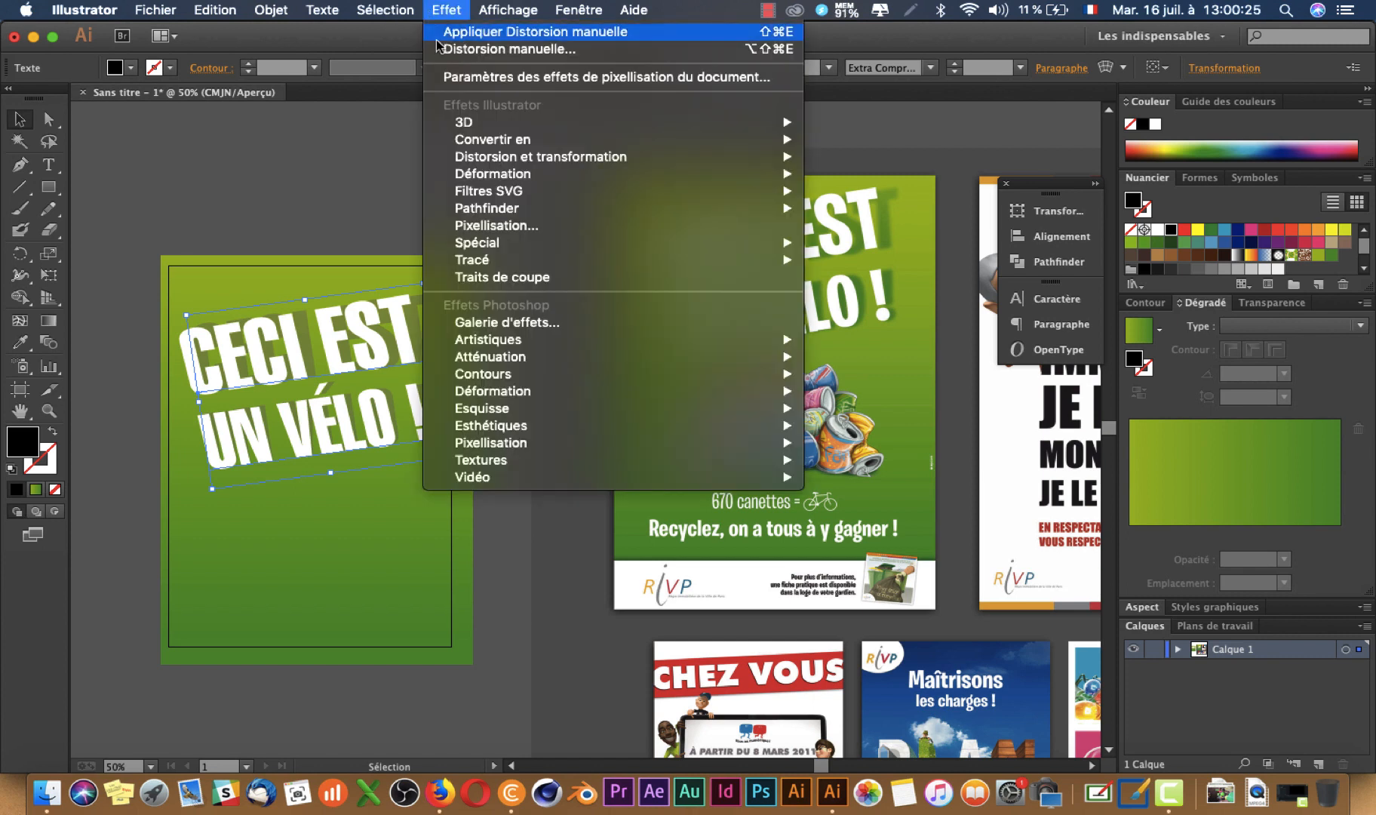
pyautogui.moveTo(536, 359)
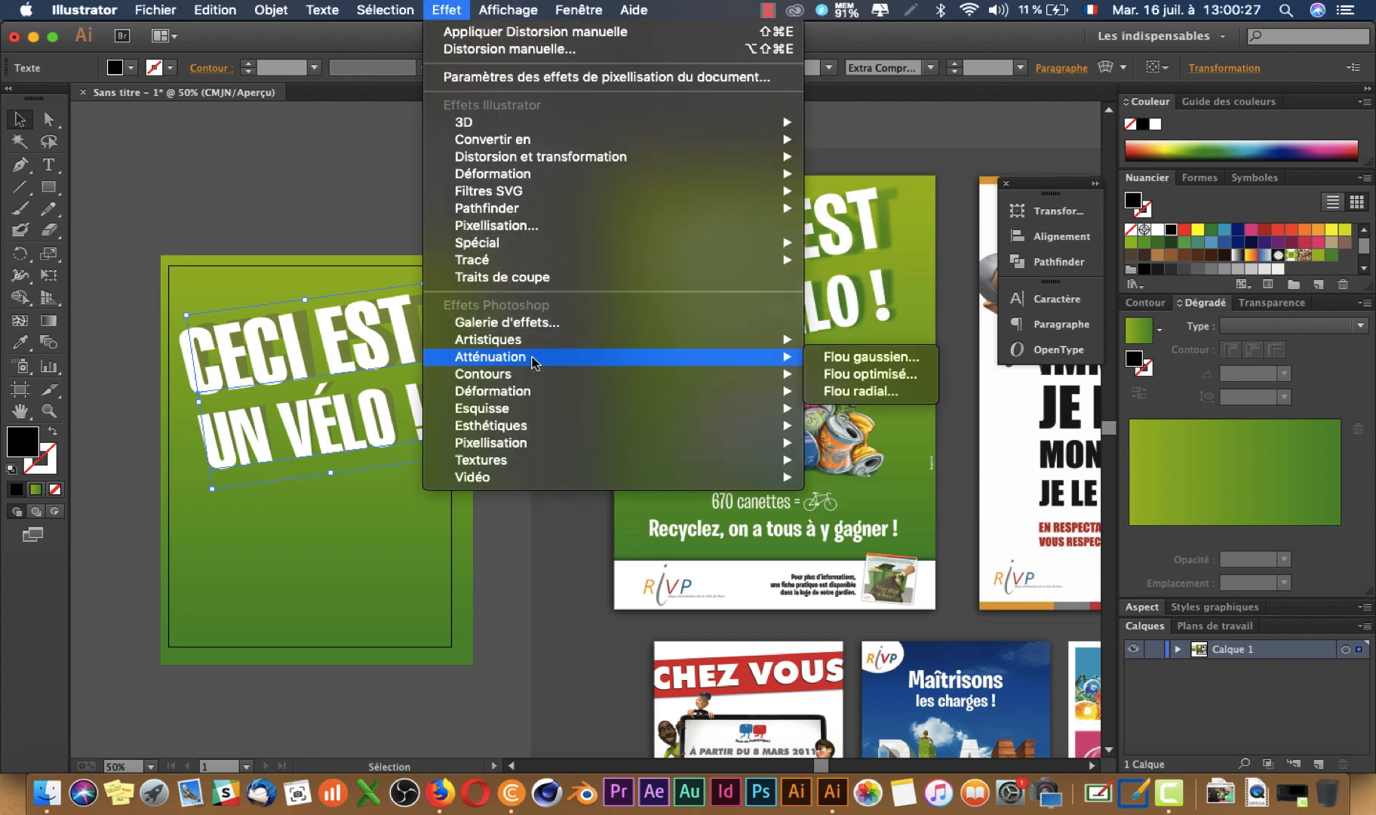
pyautogui.click(868, 357)
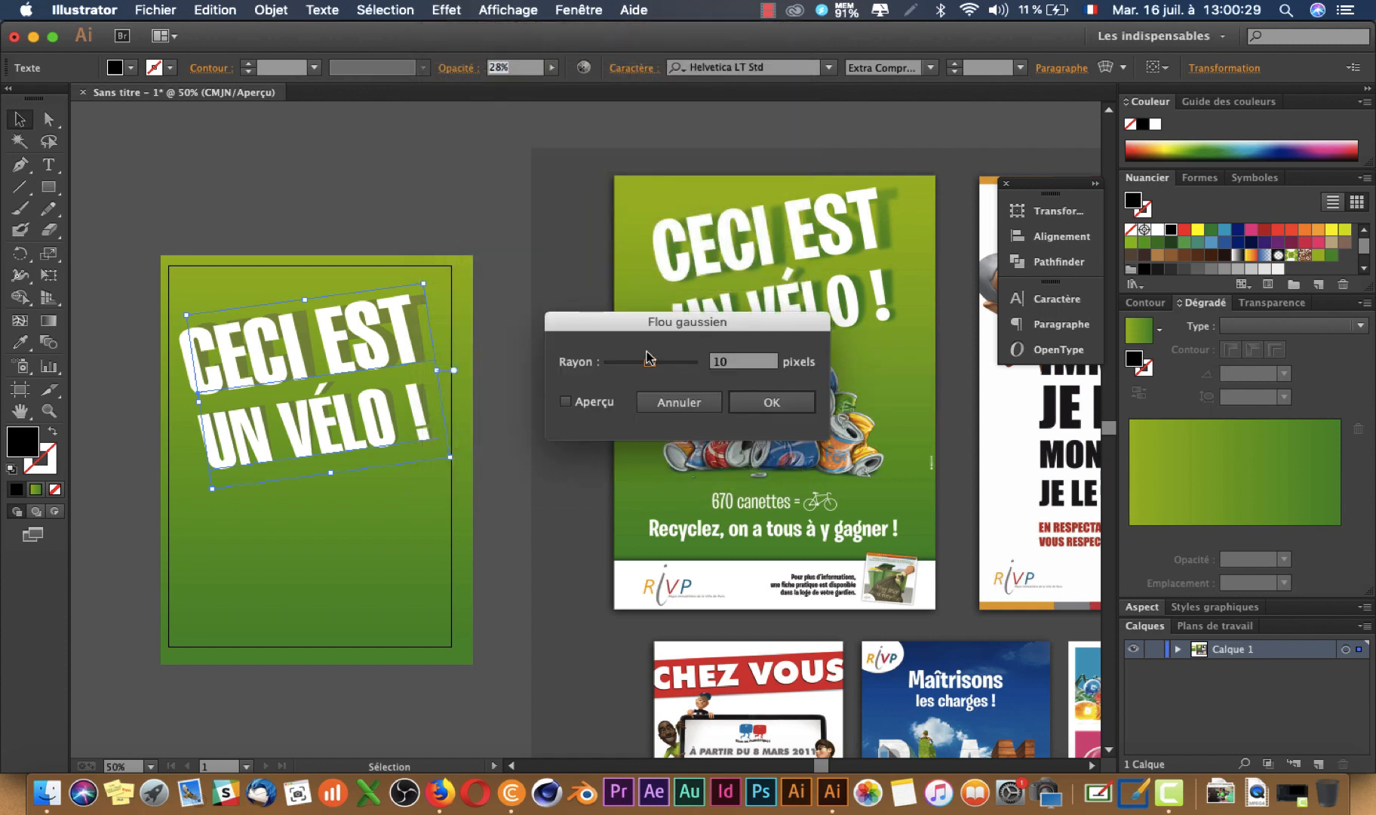
pyautogui.click(582, 402)
pyautogui.click(666, 362)
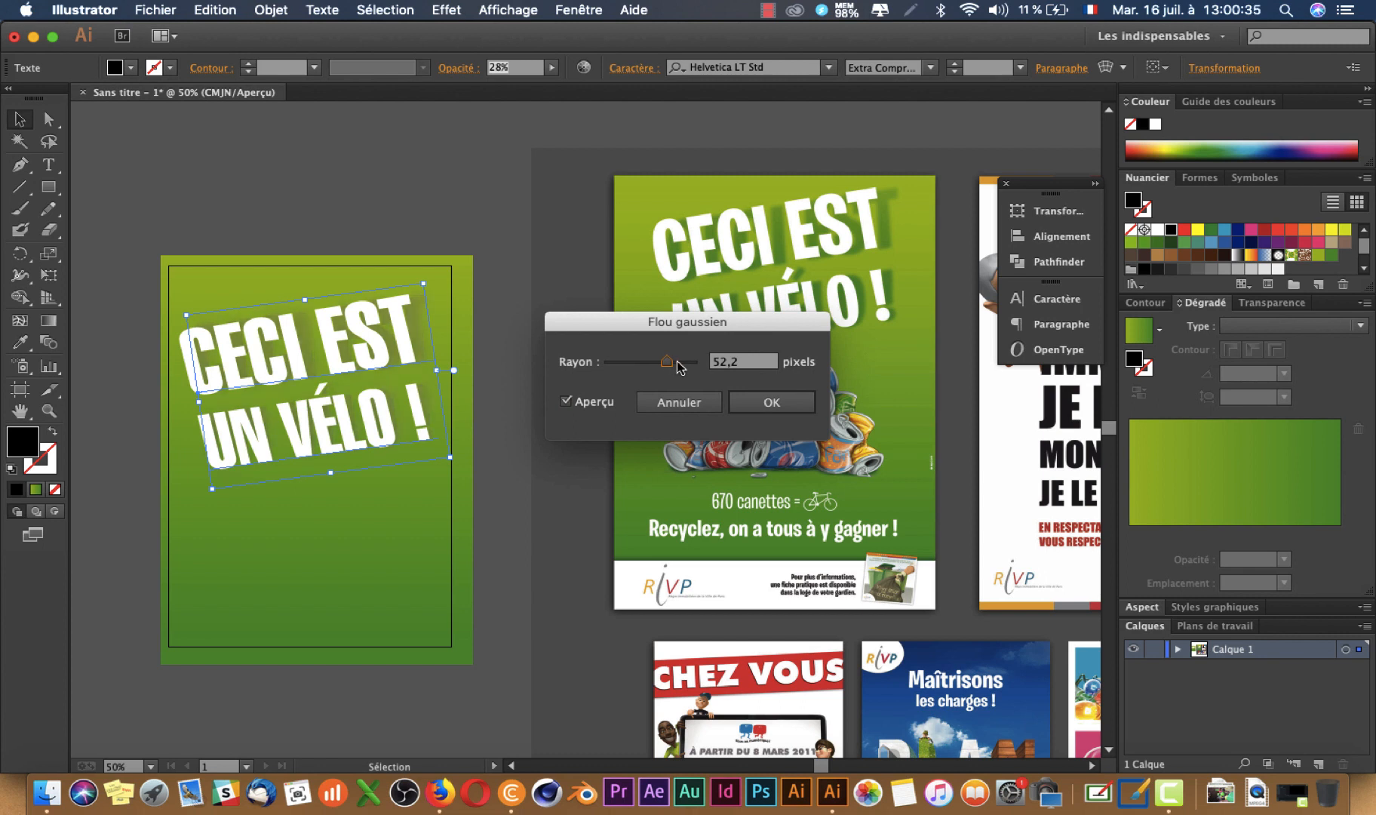
pyautogui.moveTo(661, 366); pyautogui.dragTo(646, 363)
pyautogui.click(650, 365)
pyautogui.click(641, 365)
pyautogui.moveTo(648, 361); pyautogui.dragTo(661, 366)
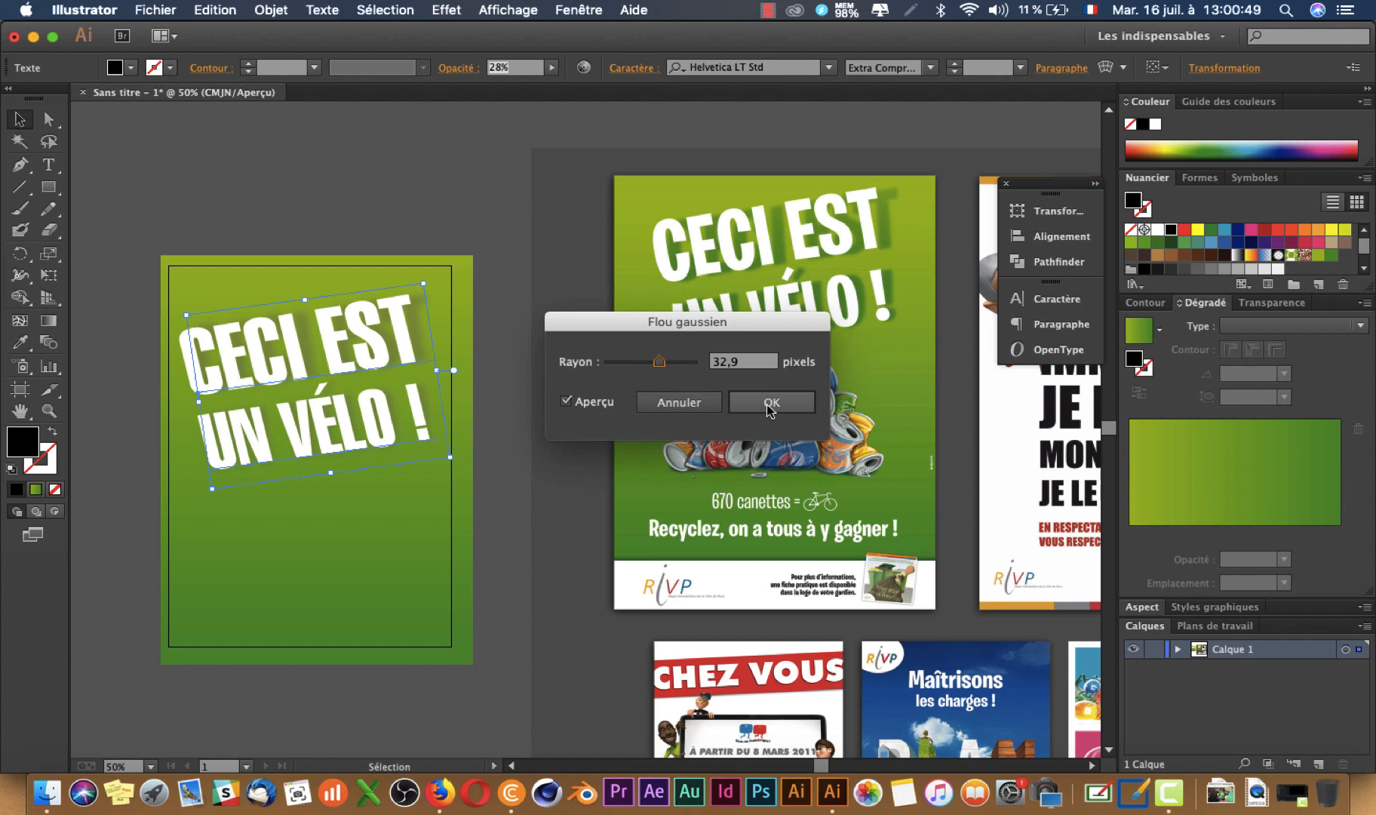
pyautogui.moveTo(662, 366); pyautogui.dragTo(653, 365)
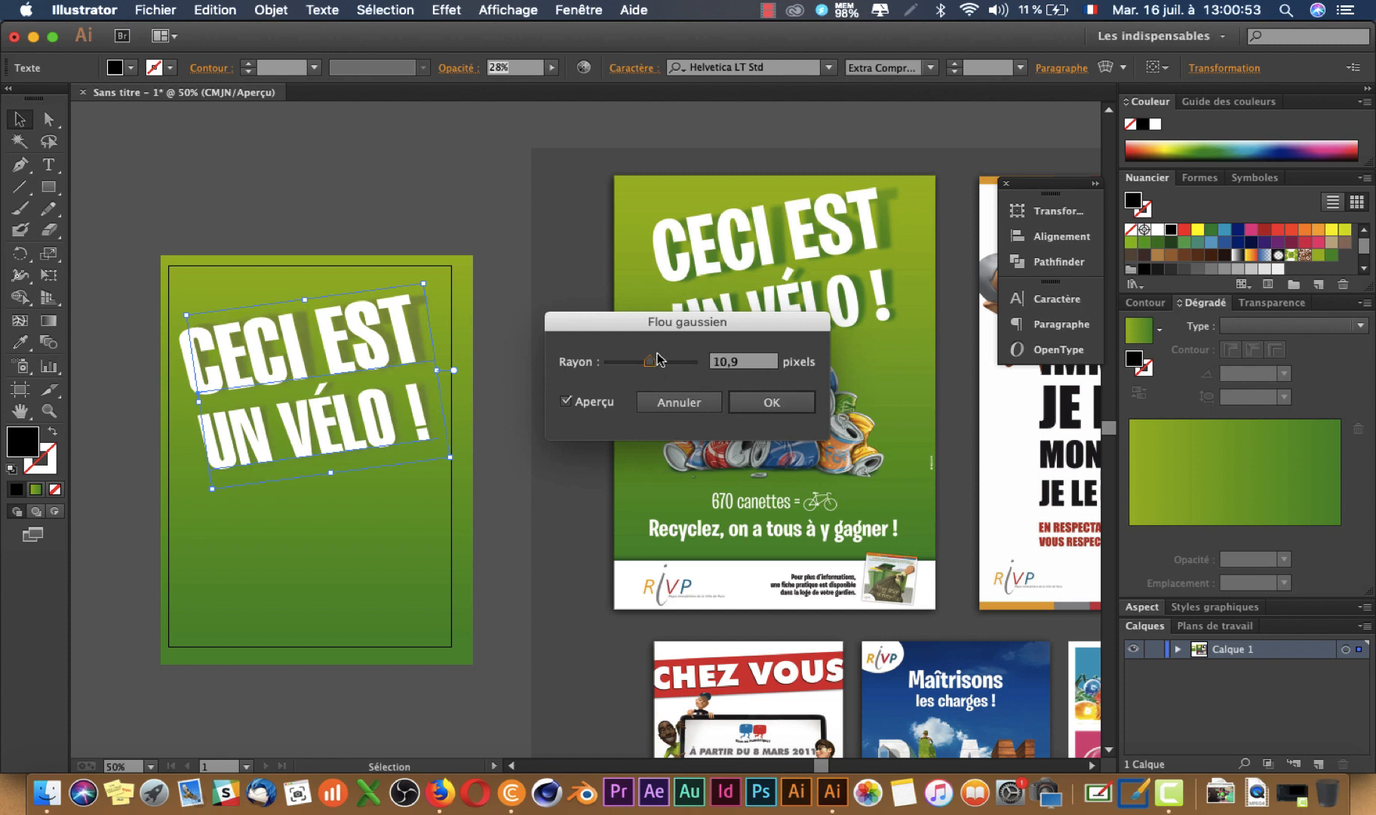
pyautogui.moveTo(650, 363); pyautogui.dragTo(653, 369)
pyautogui.click(772, 403)
pyautogui.click(524, 560)
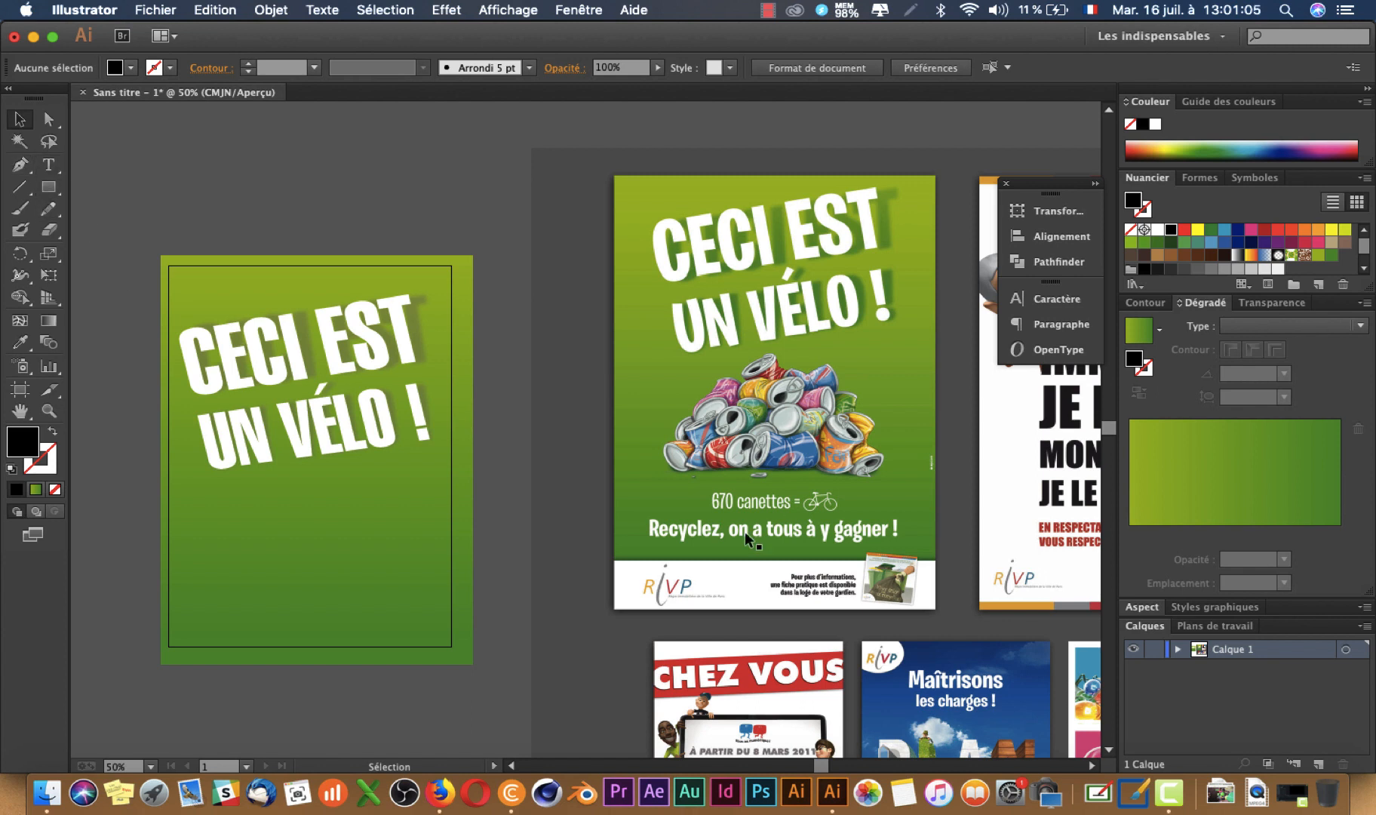
# Draw a rectangle across the bottom of the green poster, slightly wider than it, and fill it with white
pyautogui.click(633, 311)
pyautogui.hscroll(-5, 589, 423)
pyautogui.scroll(2, 588, 423)
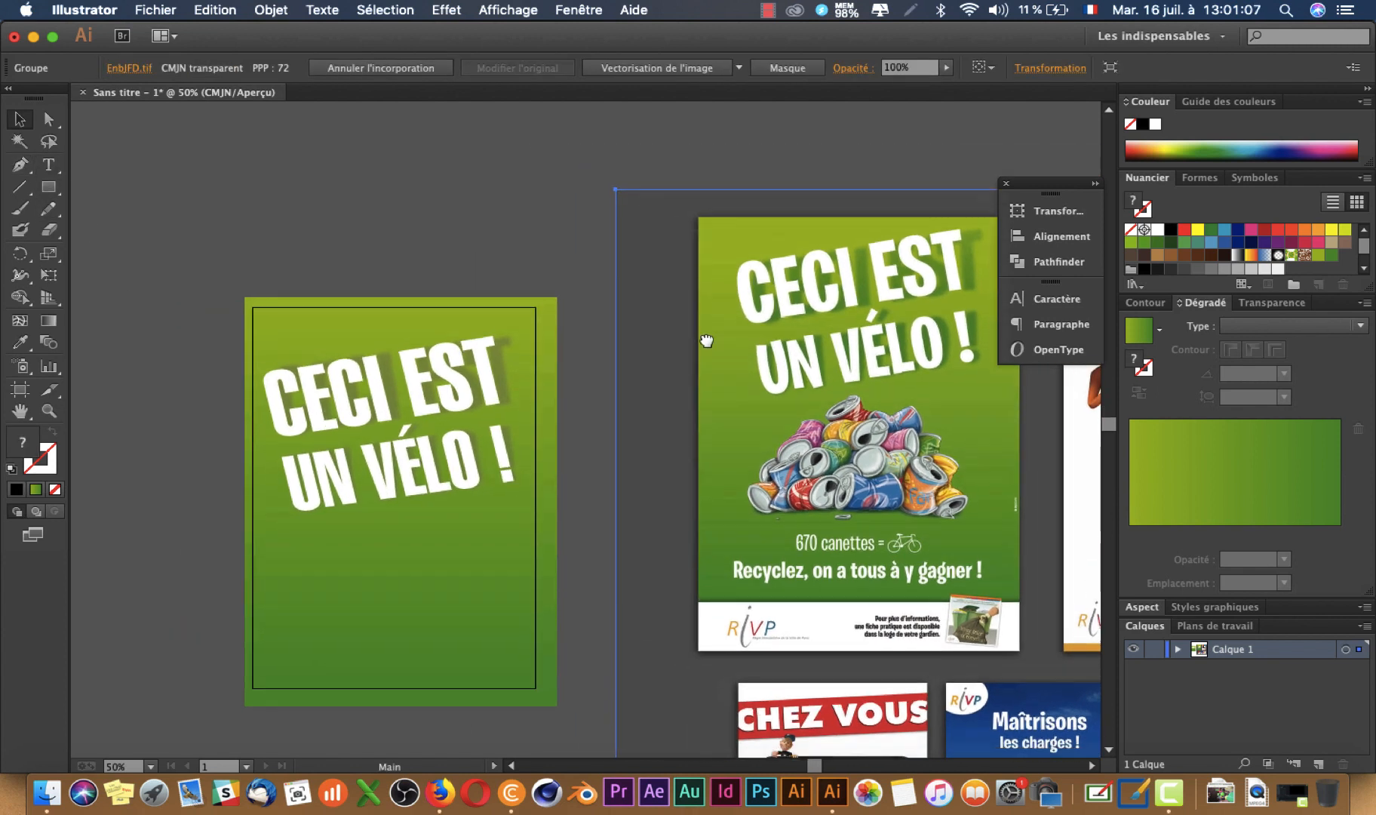
pyautogui.click(48, 187)
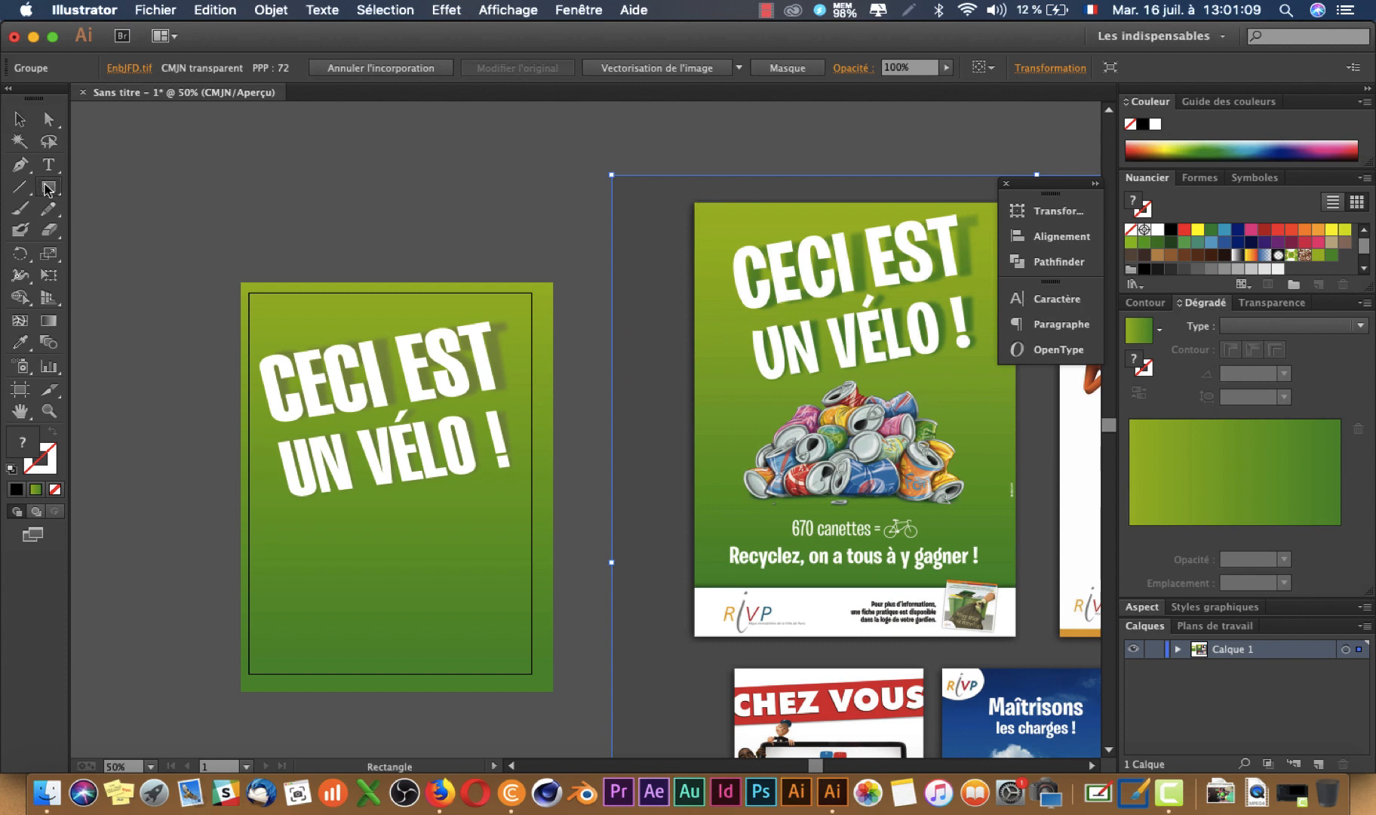
pyautogui.moveTo(233, 619); pyautogui.dragTo(571, 692)
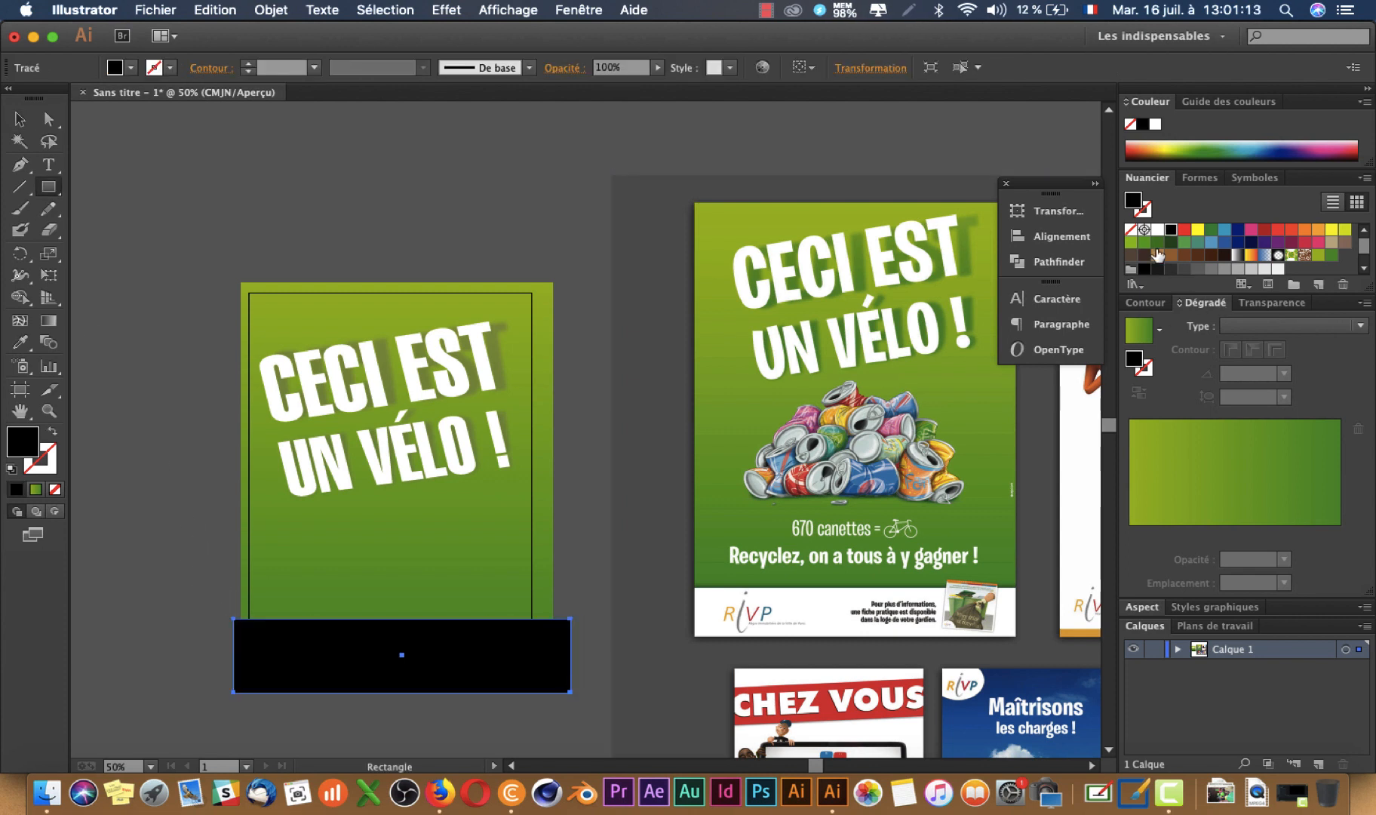
pyautogui.click(1157, 229)
# Paste a copy of the white band directly behind it and fill the copy with black
pyautogui.press('v')
pyautogui.click(616, 610)
pyautogui.click(462, 660)
pyautogui.press('a')
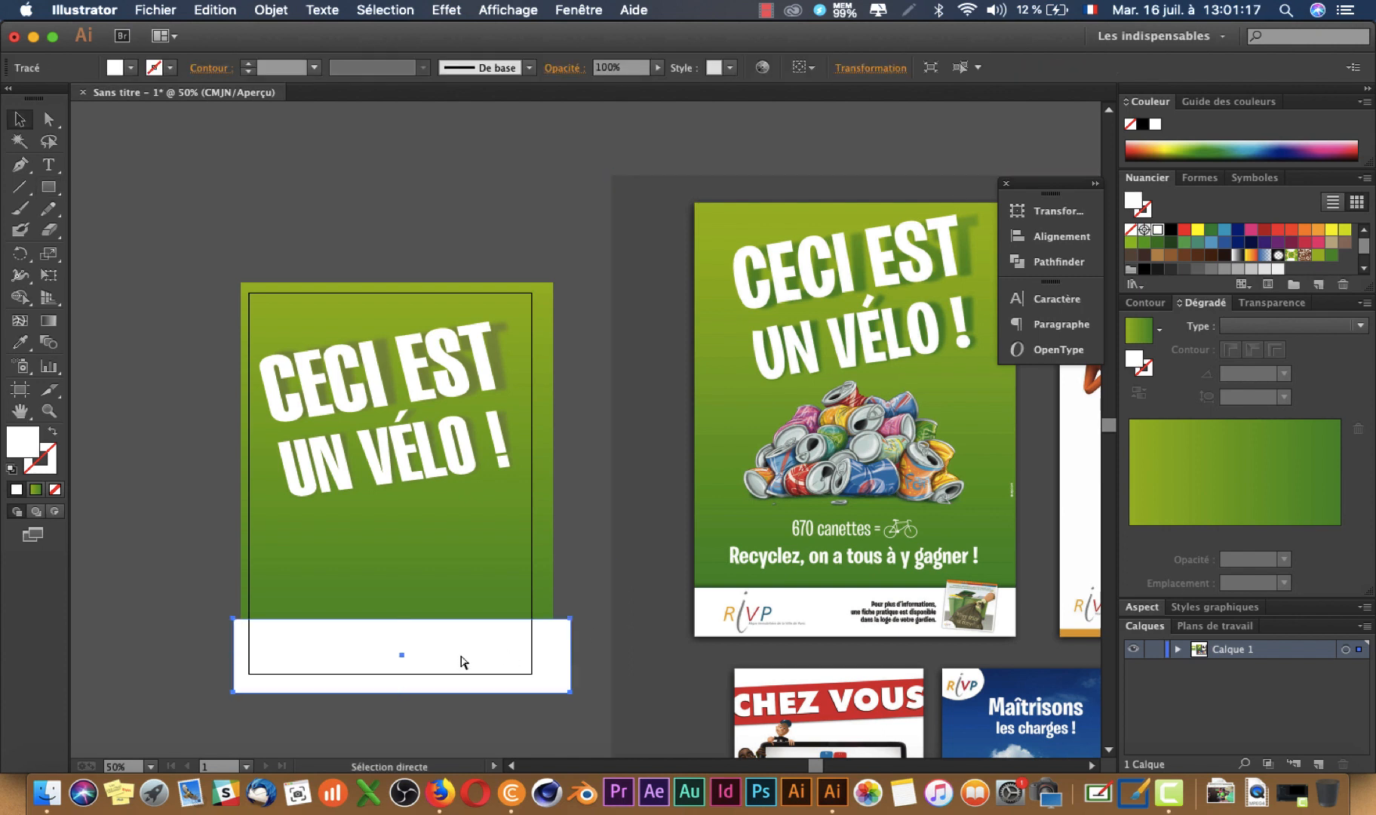
pyautogui.press('v')
pyautogui.click(1145, 124)
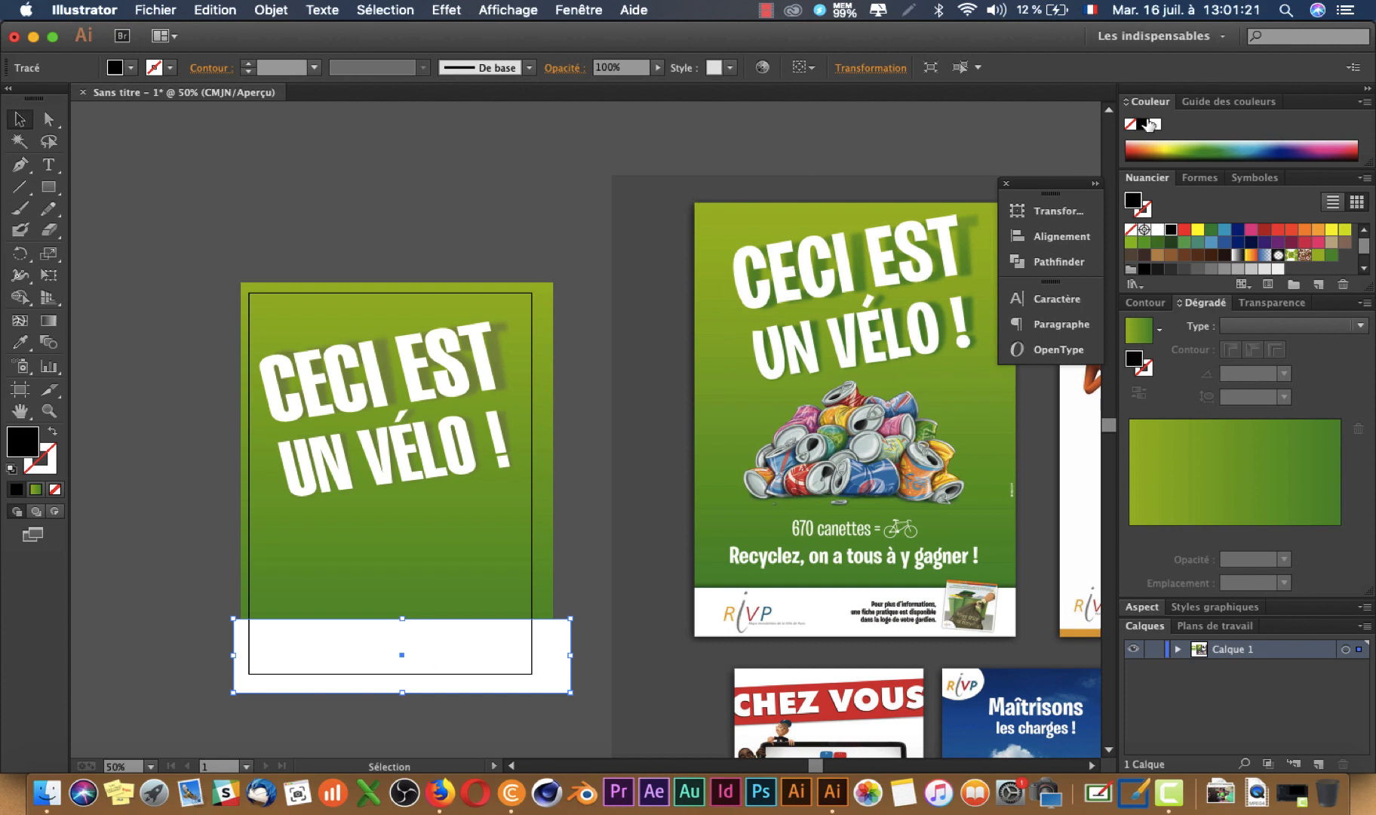
# Nudge the black copy upward until a thin strip shows above the white band
pyautogui.press('Up')
pyautogui.press('Up')
pyautogui.press('Up')
pyautogui.press('Up')
pyautogui.press('Up')
pyautogui.press('Up')
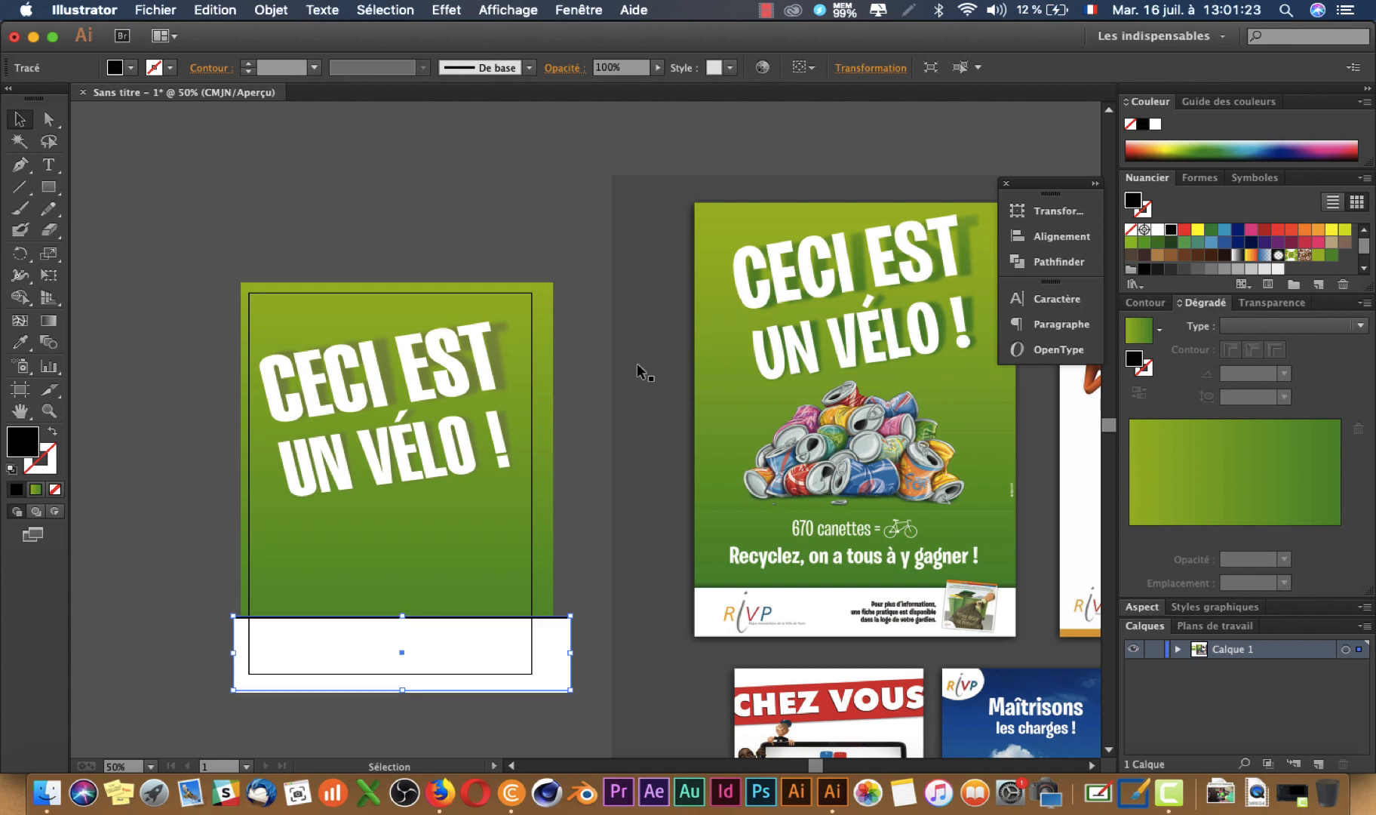
pyautogui.press('Up')
pyautogui.press('Up')
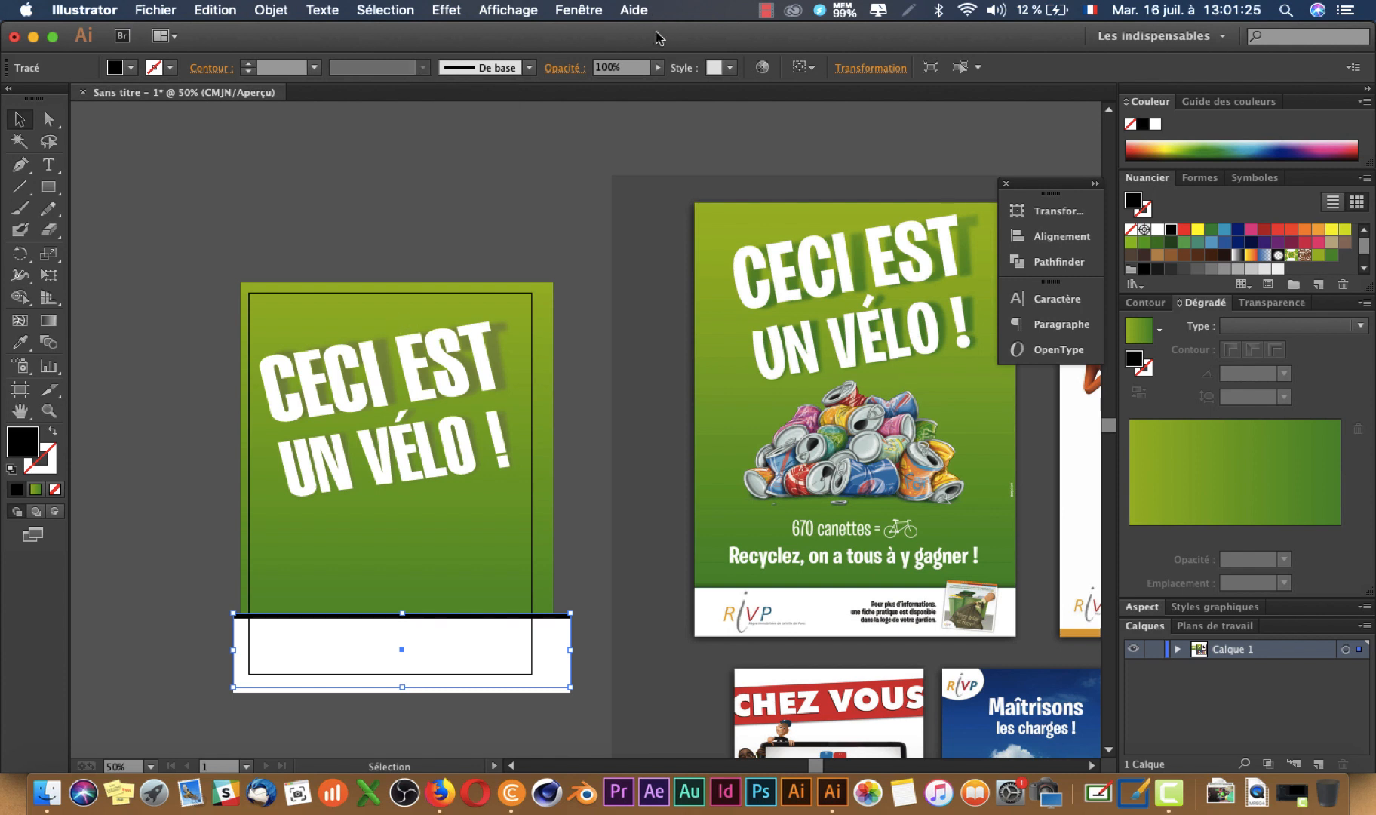
# Lower the opacity of the black copy behind the white band to 60%
pyautogui.click(563, 68)
pyautogui.click(445, 97)
pyautogui.click(423, 98)
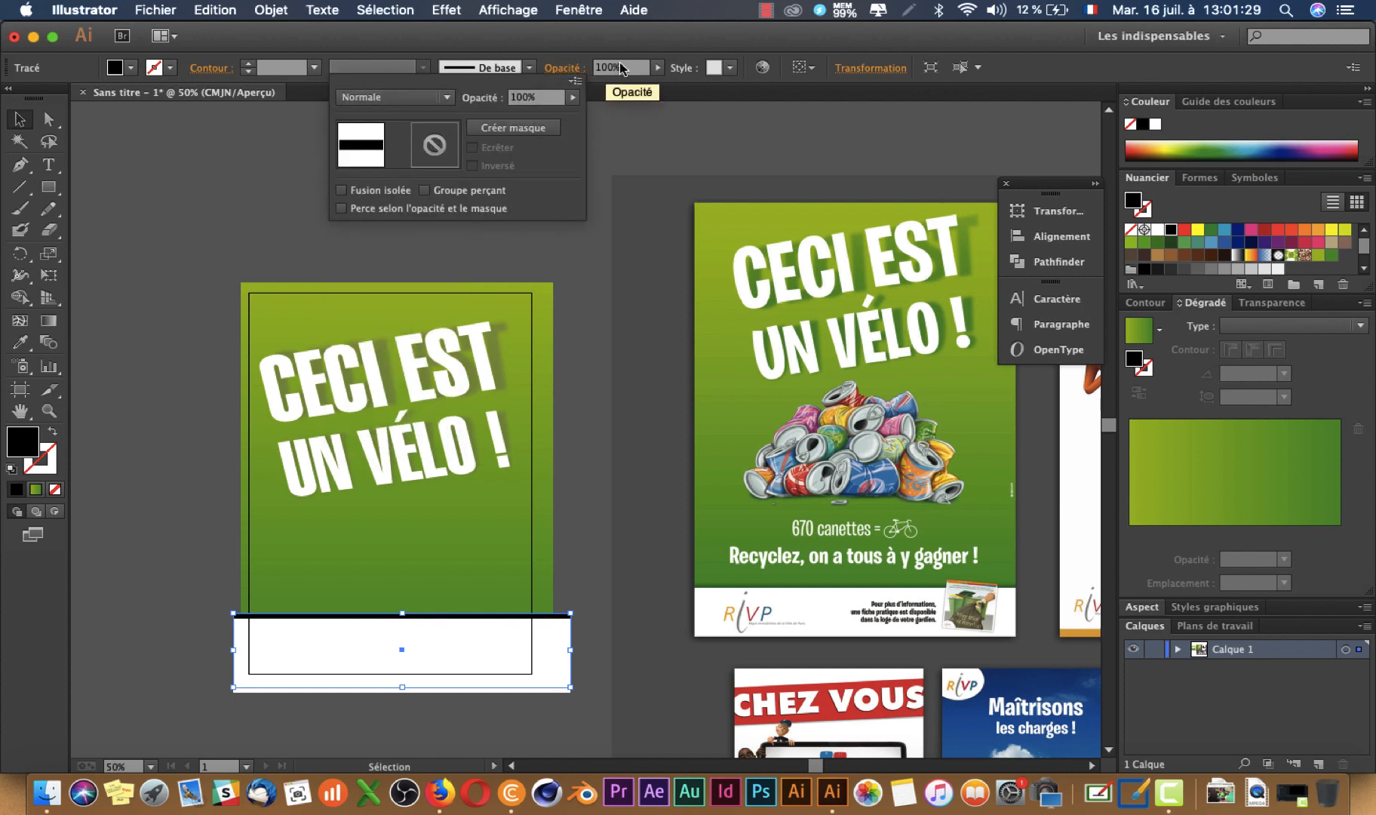
pyautogui.click(649, 69)
pyautogui.moveTo(630, 86)
pyautogui.mouseDown()
pyautogui.moveTo(608, 88)
pyautogui.moveTo(637, 85)
pyautogui.moveTo(636, 145)
pyautogui.moveTo(634, 79)
pyautogui.moveTo(626, 87)
pyautogui.mouseUp()
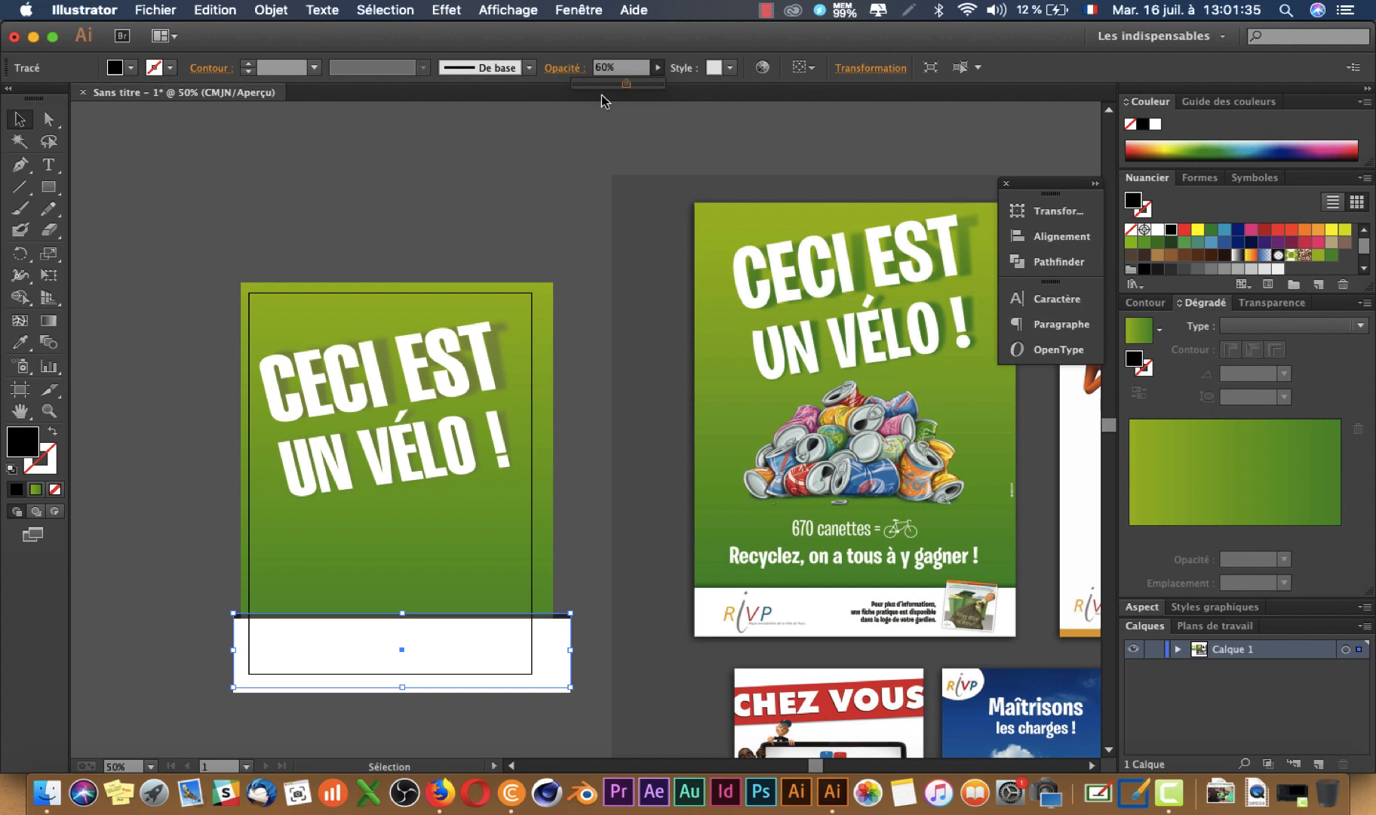
# Apply a Gaussian blur with a 17-pixel radius to the translucent black band and deselect it
pyautogui.click(466, 11)
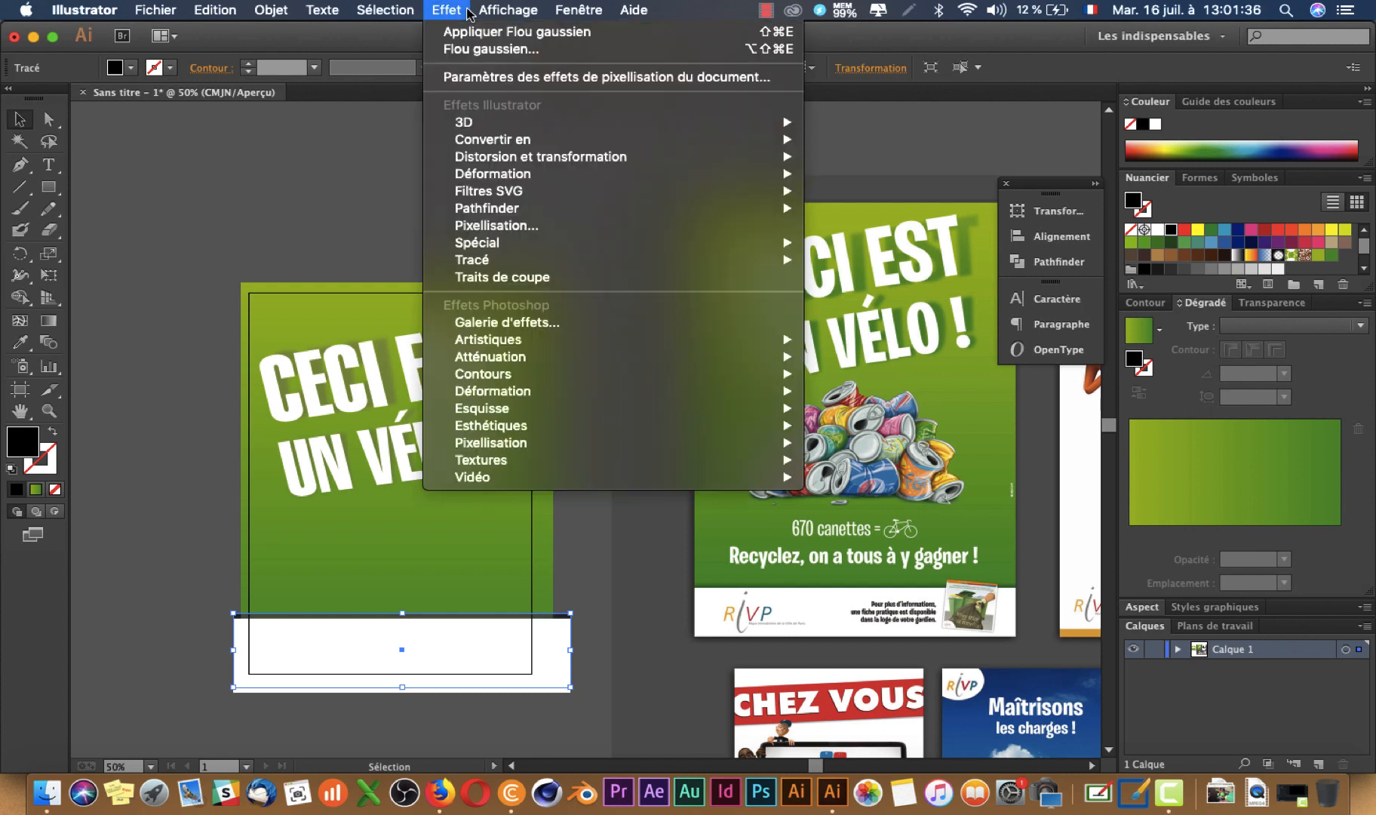
pyautogui.click(465, 49)
pyautogui.click(755, 402)
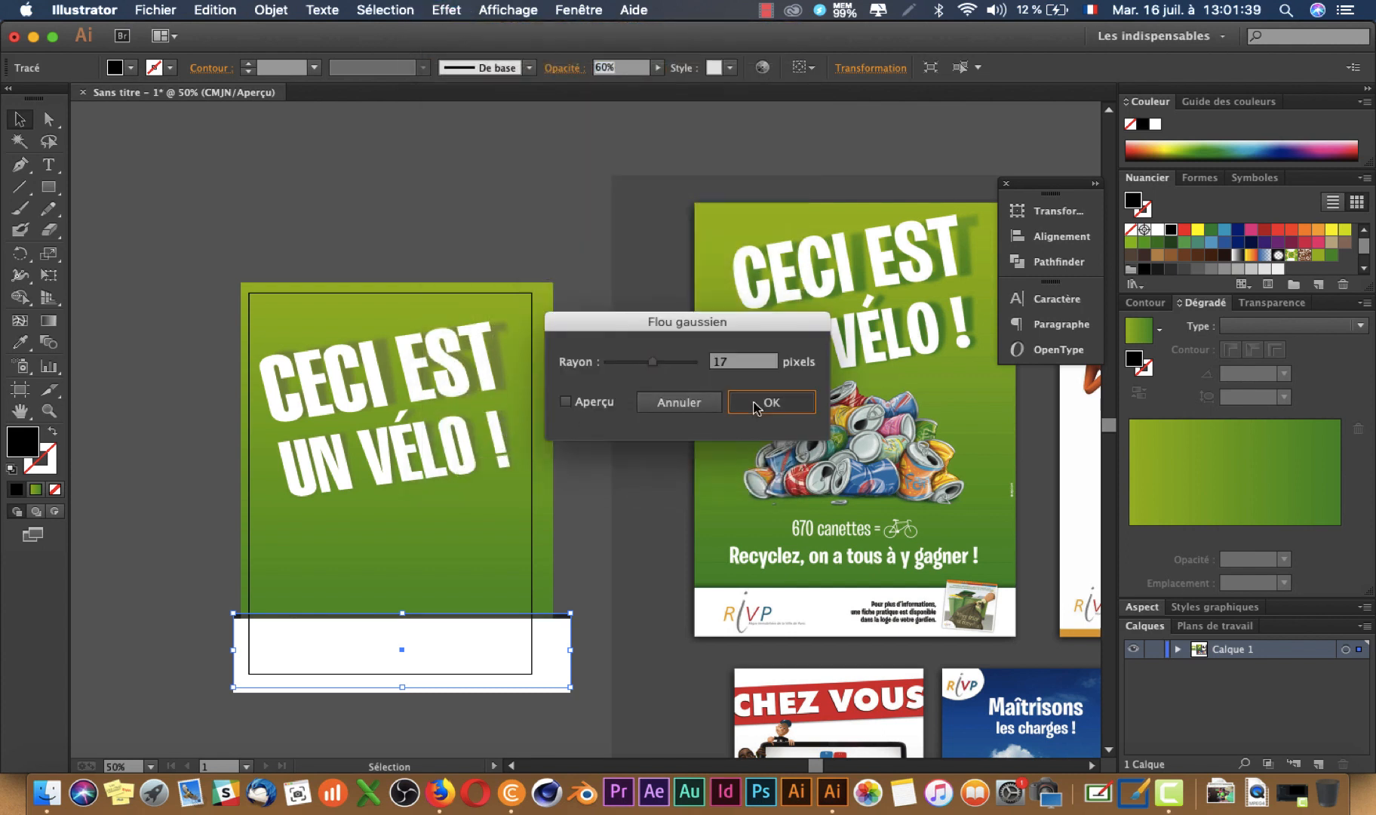
pyautogui.click(136, 154)
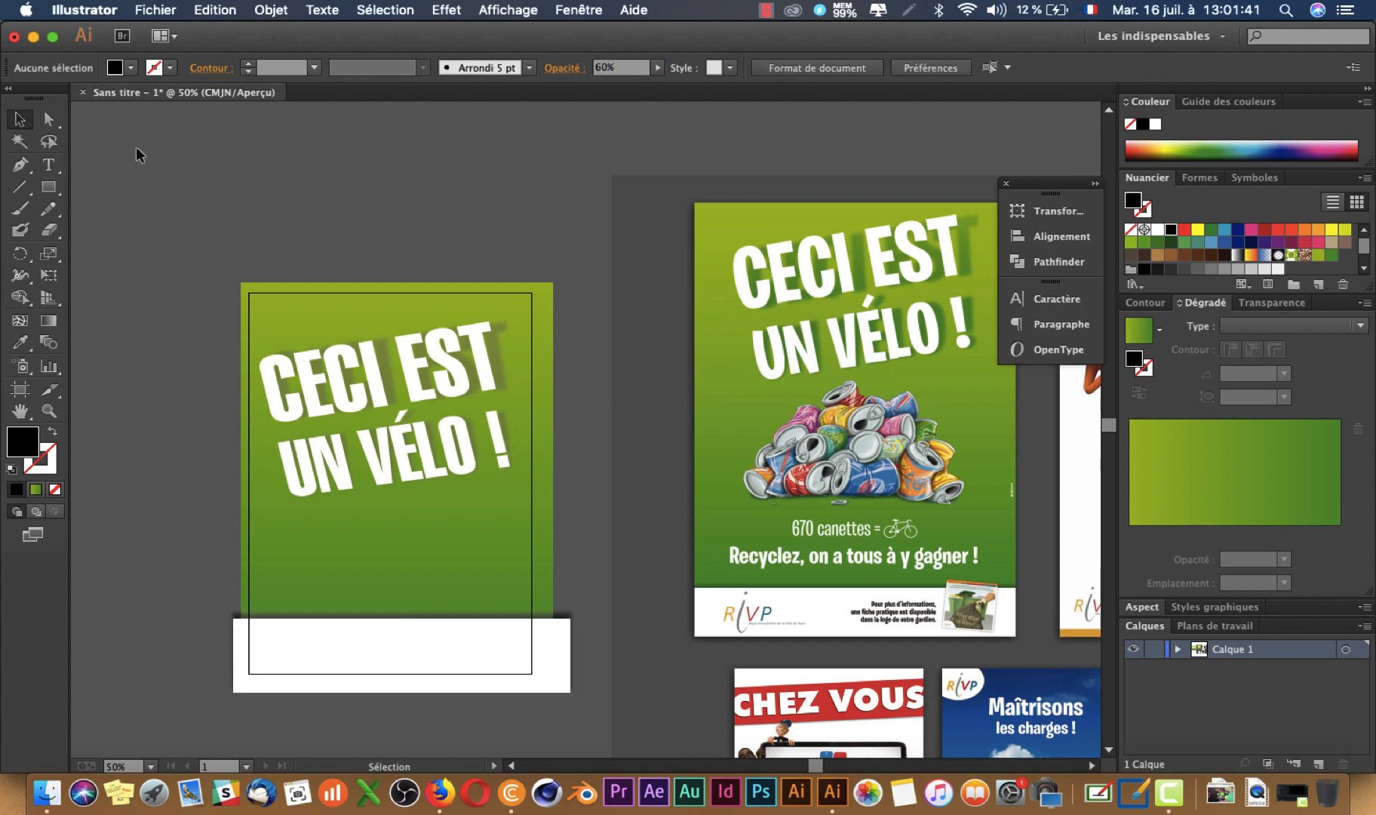
pyautogui.click(498, 613)
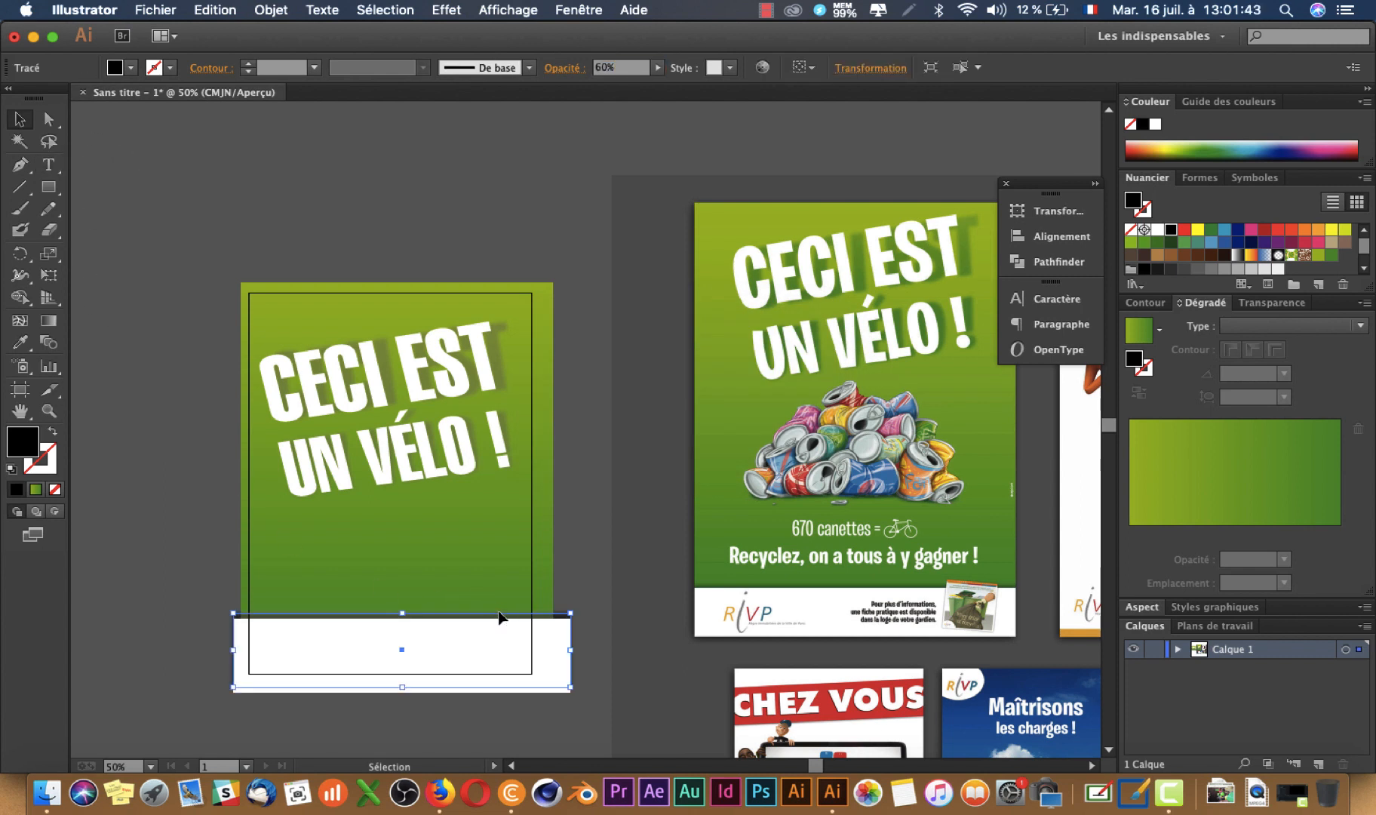
pyautogui.click(598, 498)
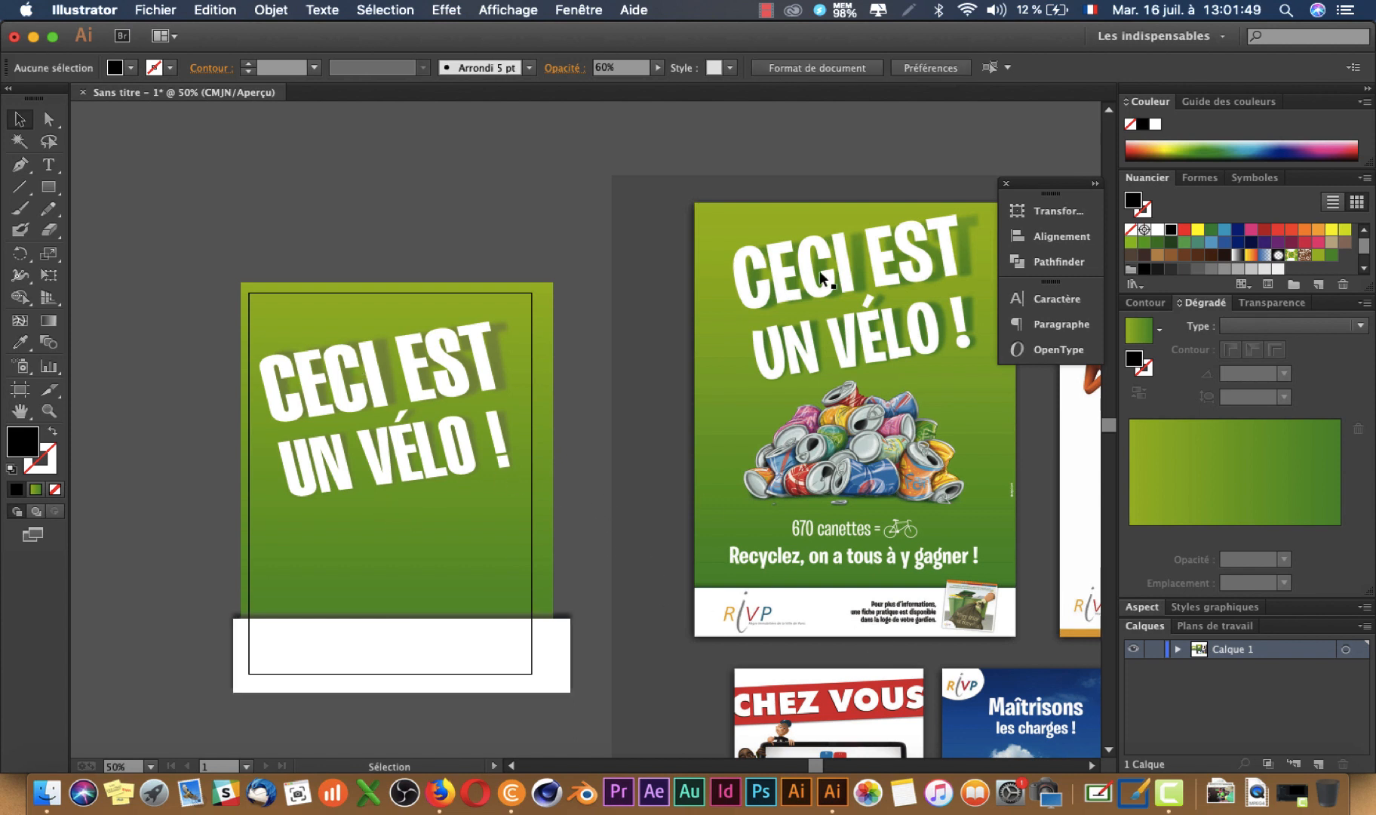
# Unlock all locked objects in the document
pyautogui.moveTo(586, 472); pyautogui.dragTo(261, 258)
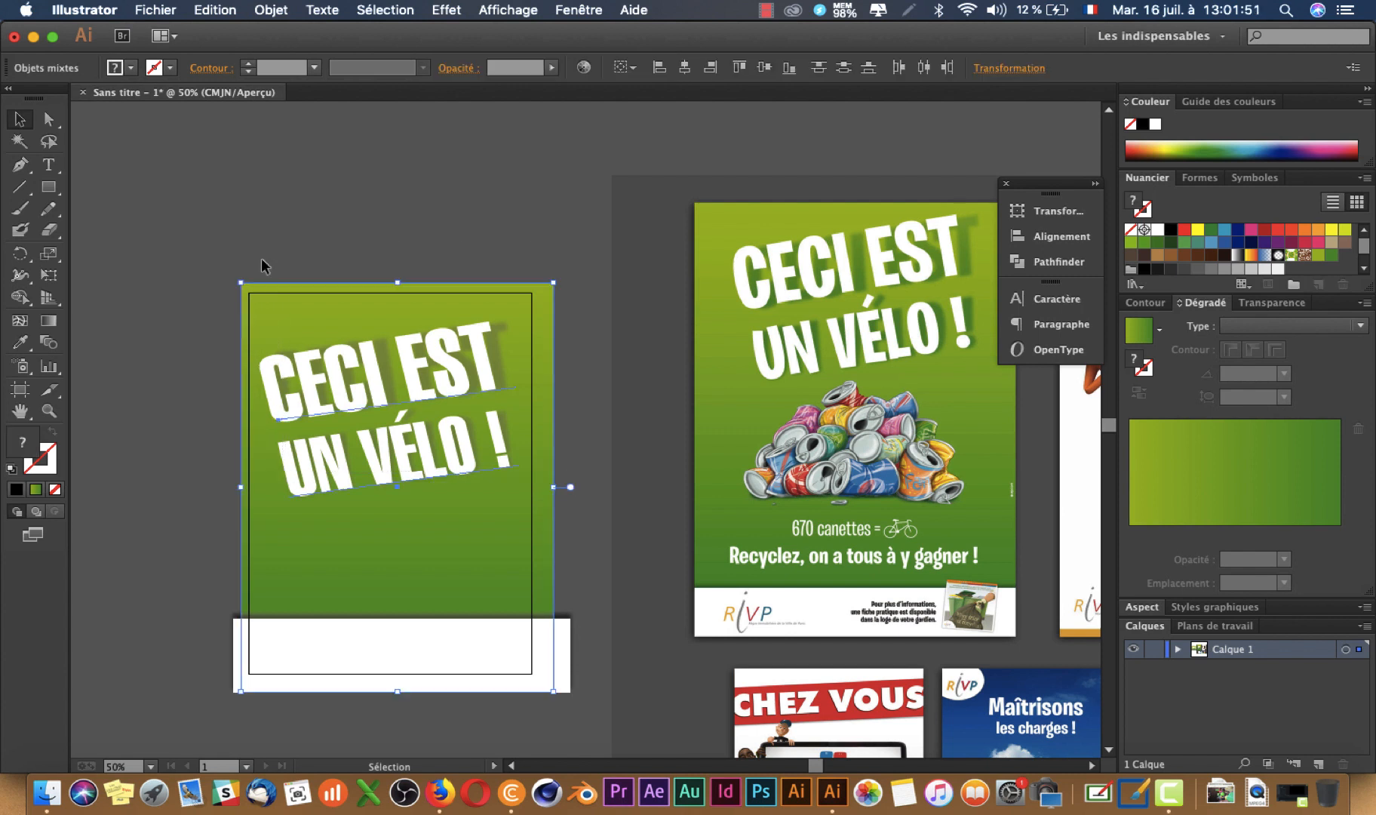
pyautogui.click(408, 154)
pyautogui.click(270, 10)
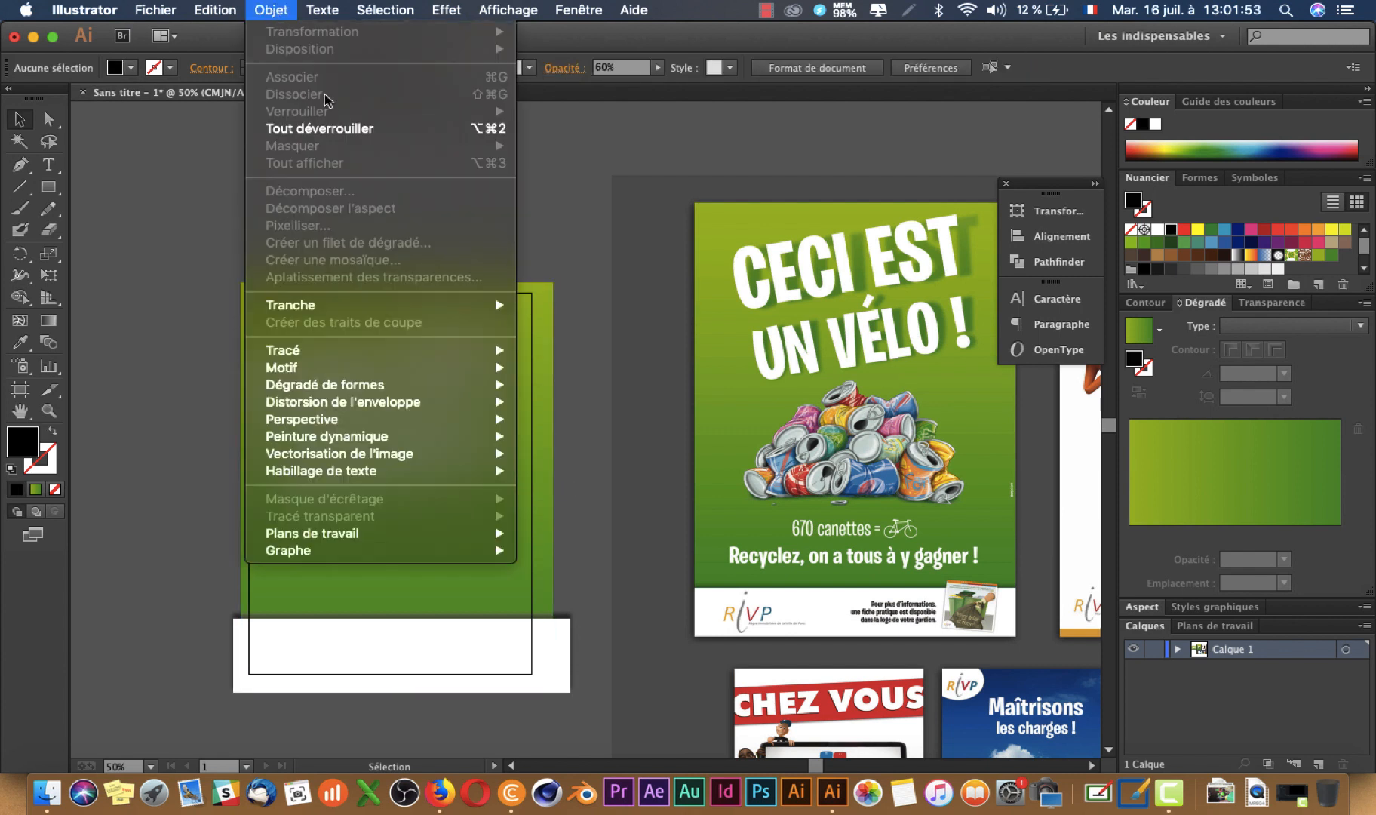
pyautogui.click(330, 128)
# Select the white title and its shadow without the green background, scale both down slightly around their centre, and deselect them
pyautogui.moveTo(148, 289); pyautogui.dragTo(650, 558)
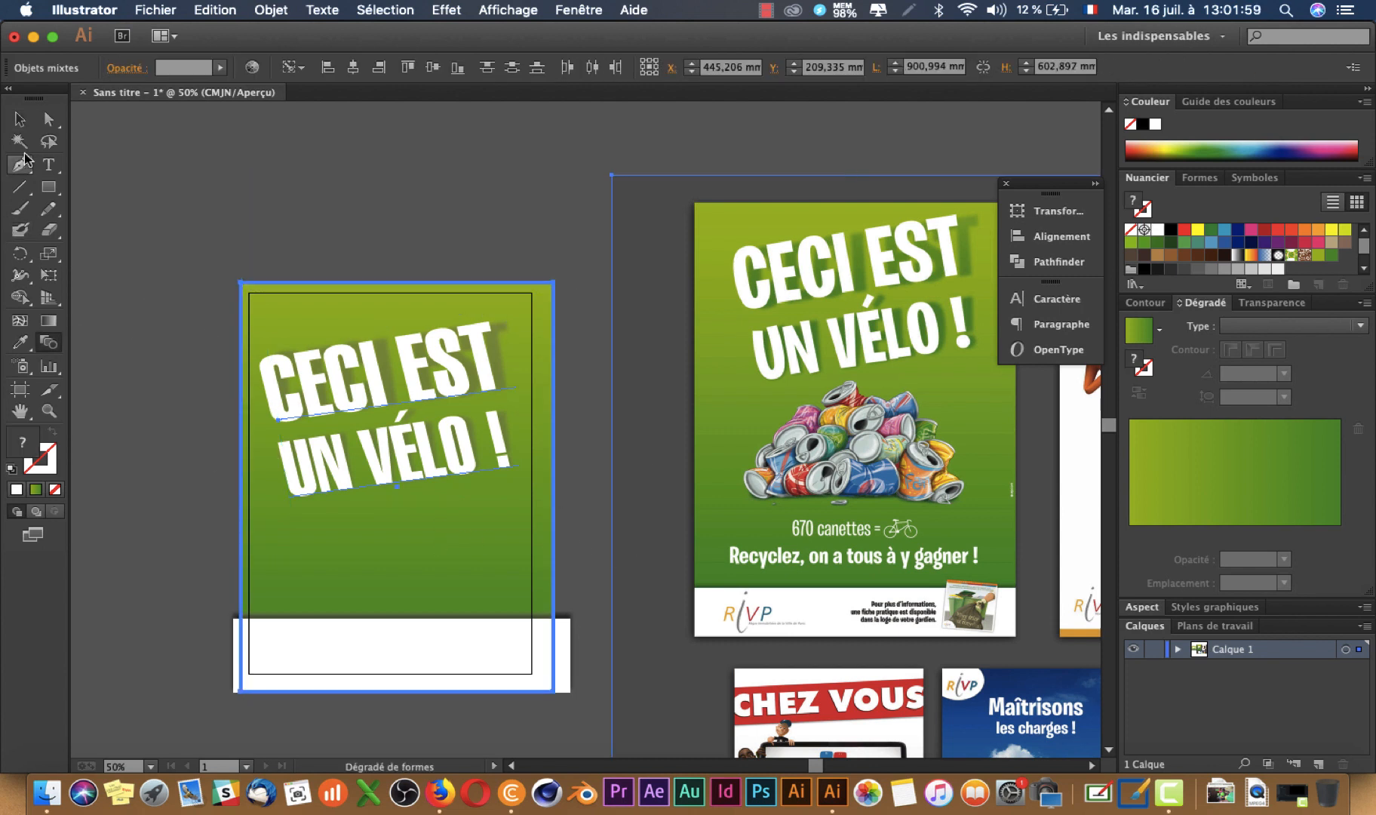
pyautogui.click(26, 120)
pyautogui.moveTo(130, 248)
pyautogui.mouseDown()
pyautogui.moveTo(336, 403)
pyautogui.moveTo(560, 527)
pyautogui.mouseUp()
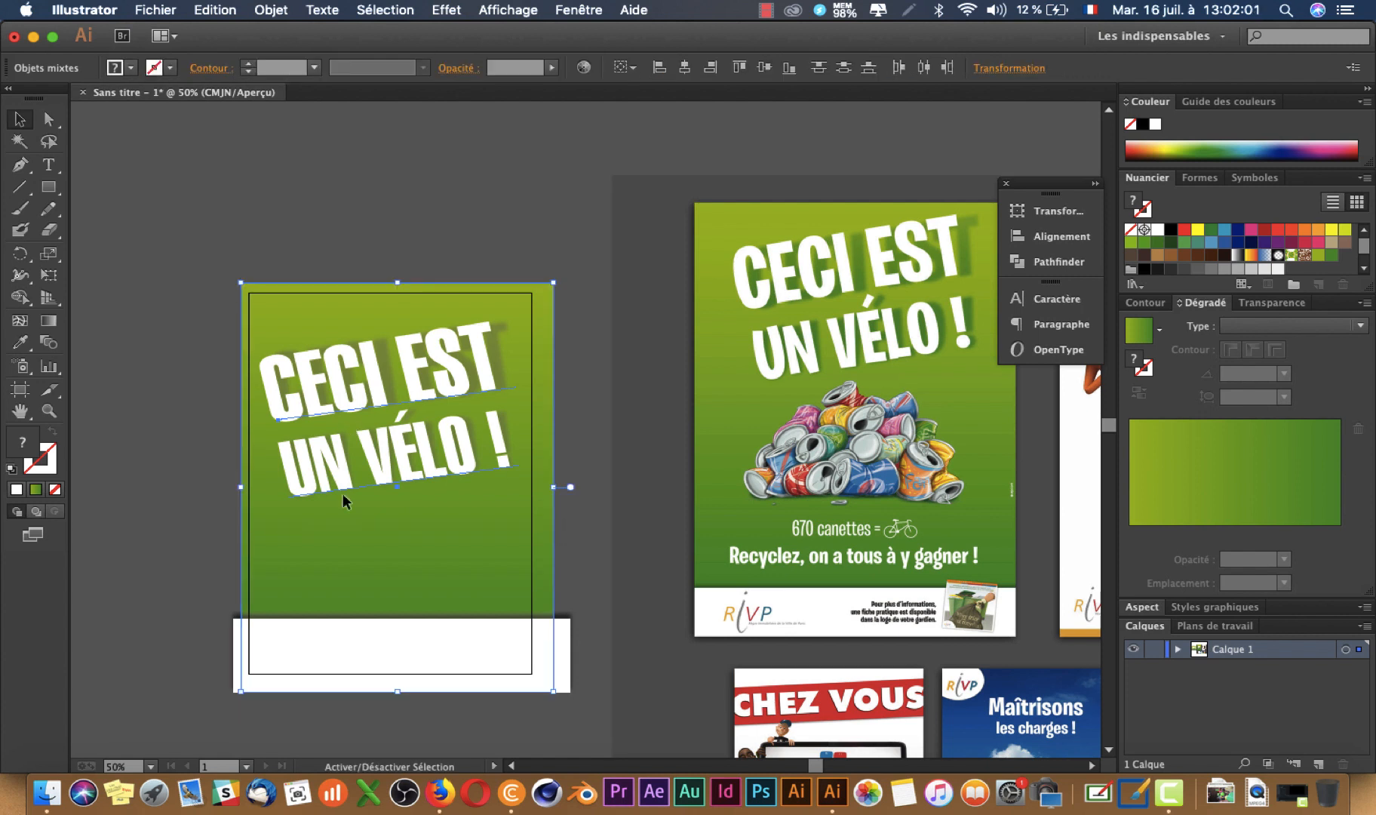
pyautogui.keyDown('shift'); pyautogui.click(365, 544); pyautogui.keyUp('shift')
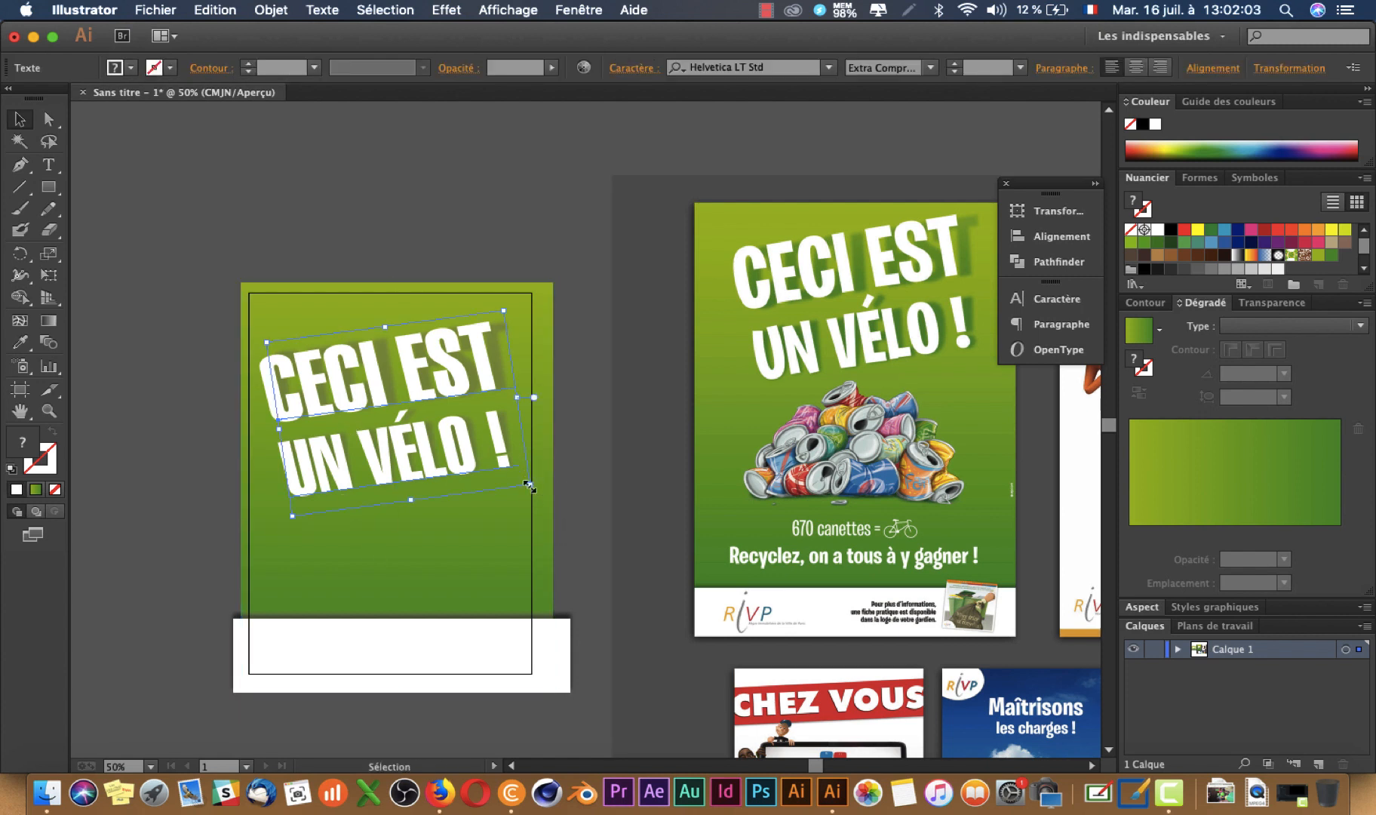
pyautogui.moveTo(531, 486); pyautogui.dragTo(511, 477)
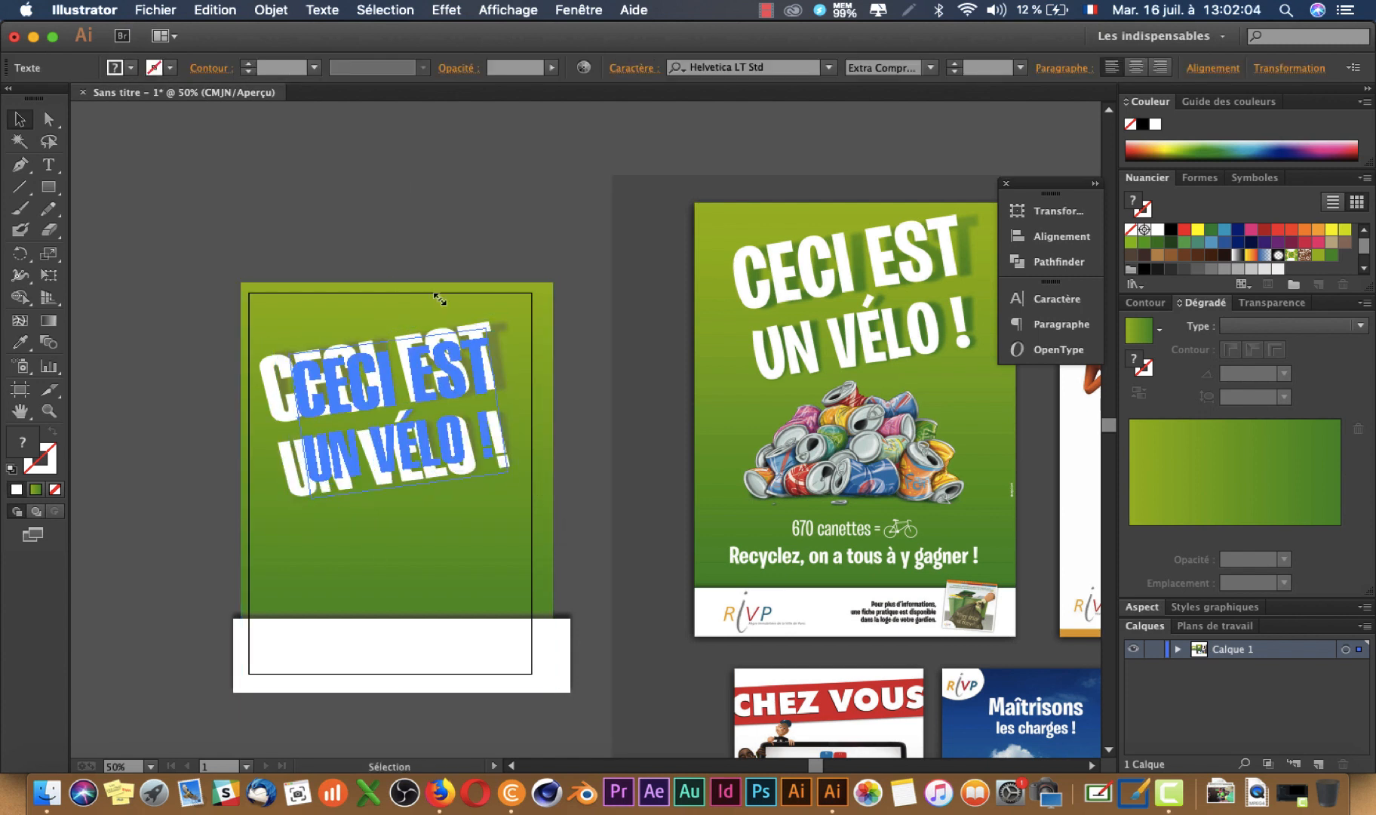
pyautogui.click(369, 241)
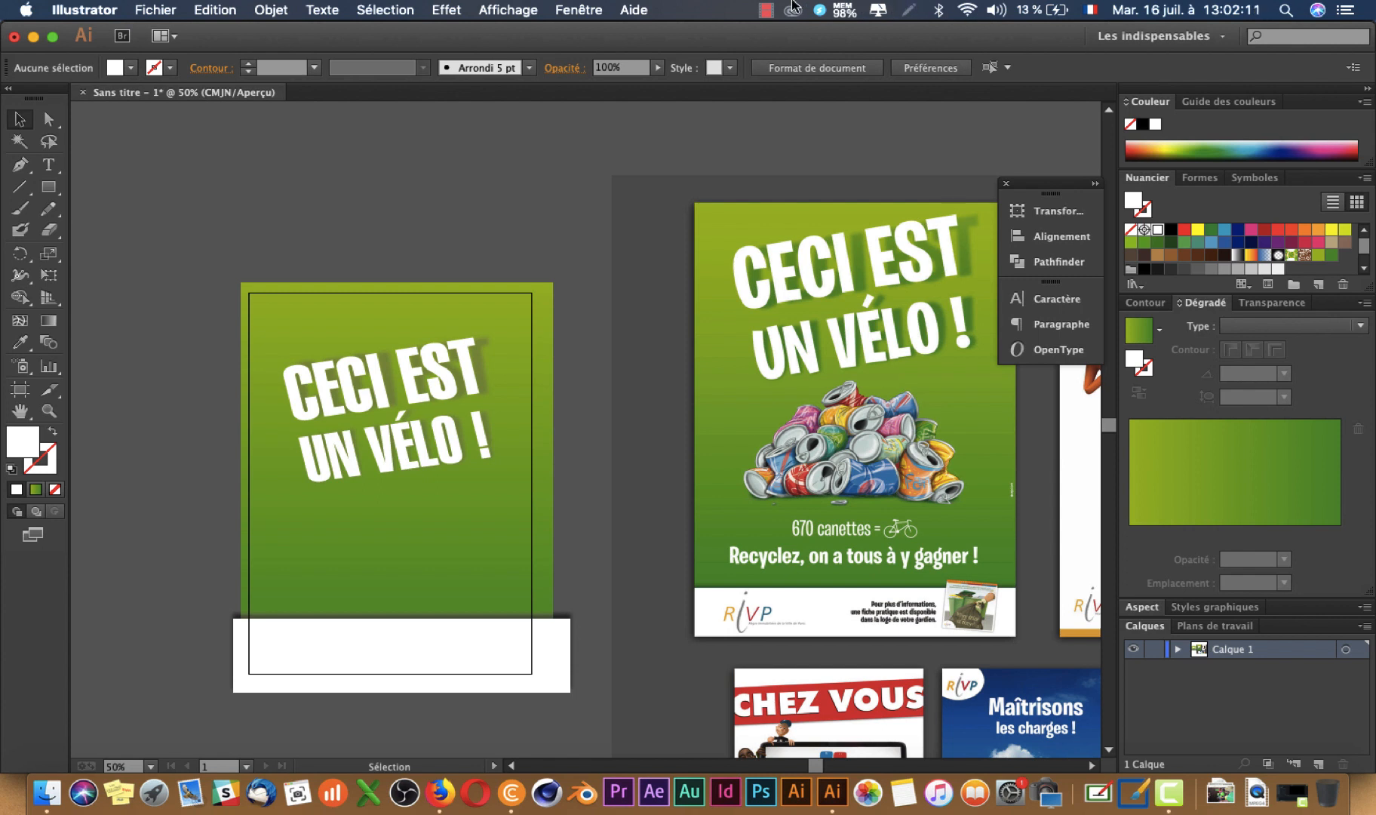
pyautogui.click(767, 11)
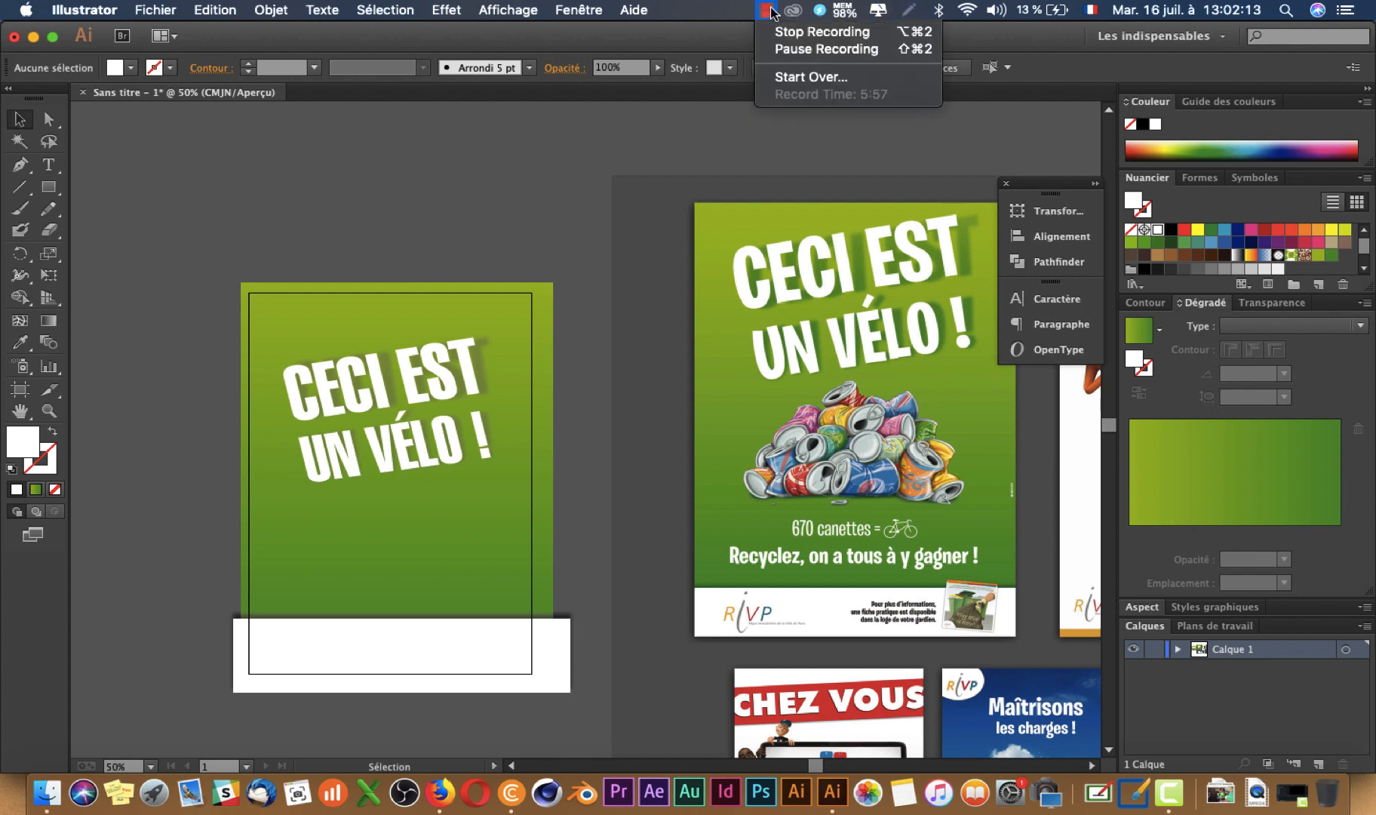